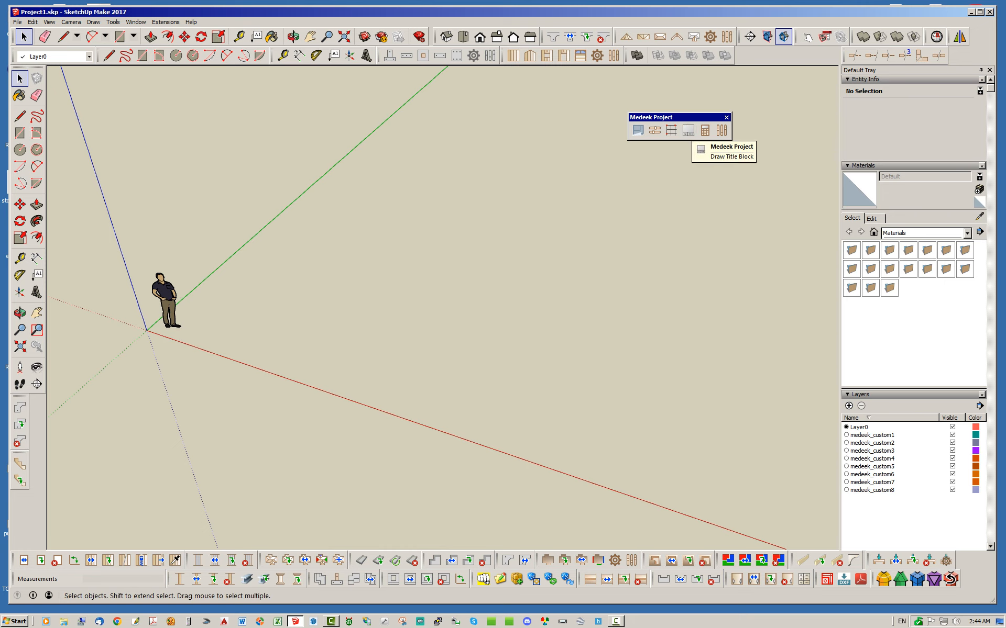
# - Dock the Medeek Project toolbar among the other toolbars and draw a rectangular grid from the origin along the red and green axes
pyautogui.moveTo(655, 117)
pyautogui.mouseDown()
pyautogui.moveTo(734, 88)
pyautogui.moveTo(754, 56)
pyautogui.mouseUp()
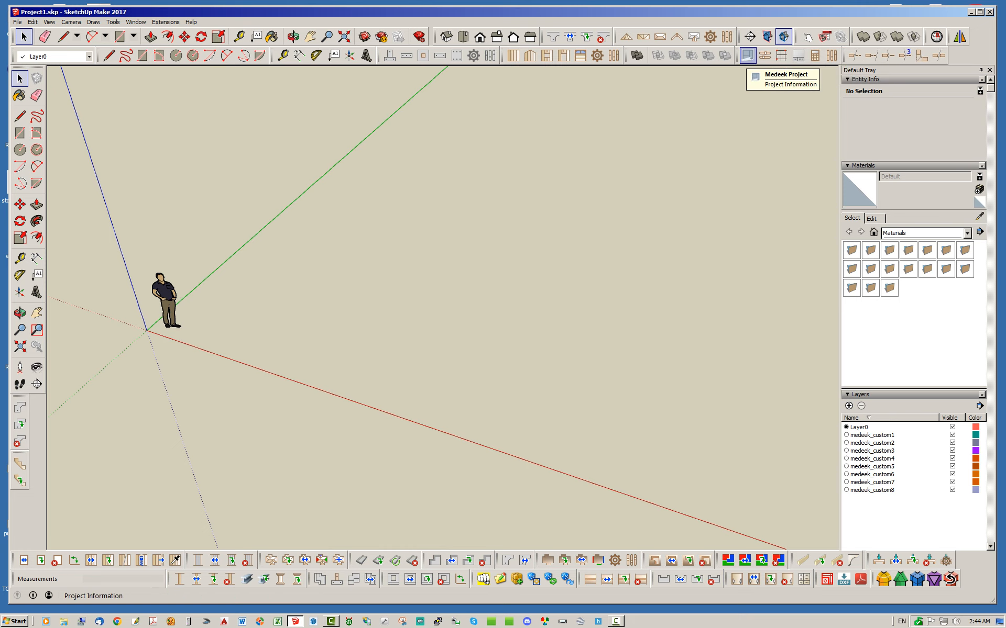
pyautogui.click(781, 56)
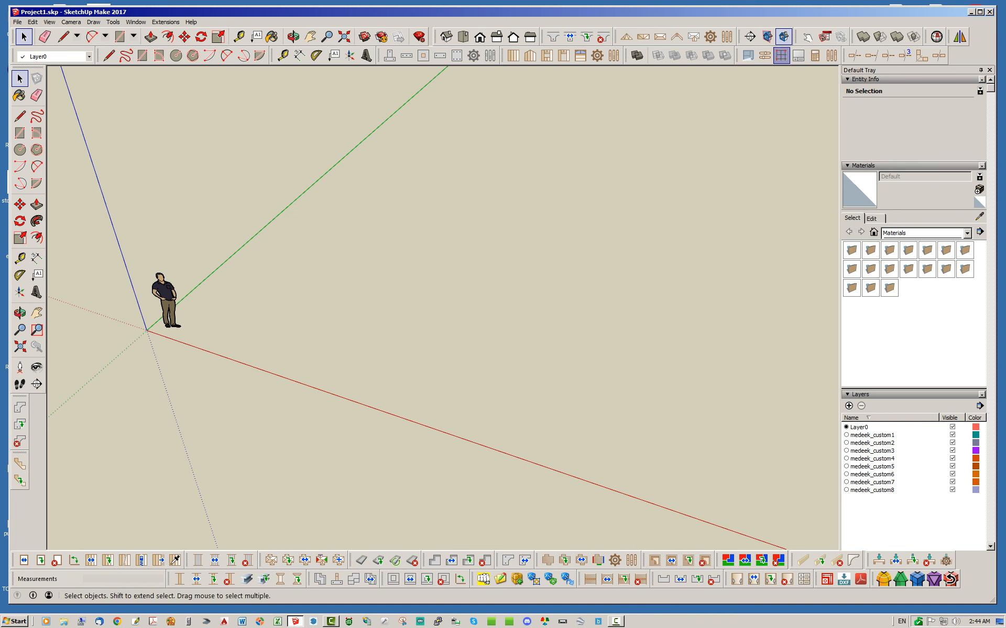
pyautogui.click(147, 330)
pyautogui.click(593, 483)
pyautogui.click(682, 242)
pyautogui.moveTo(602, 293); pyautogui.dragTo(644, 295, button='middle')
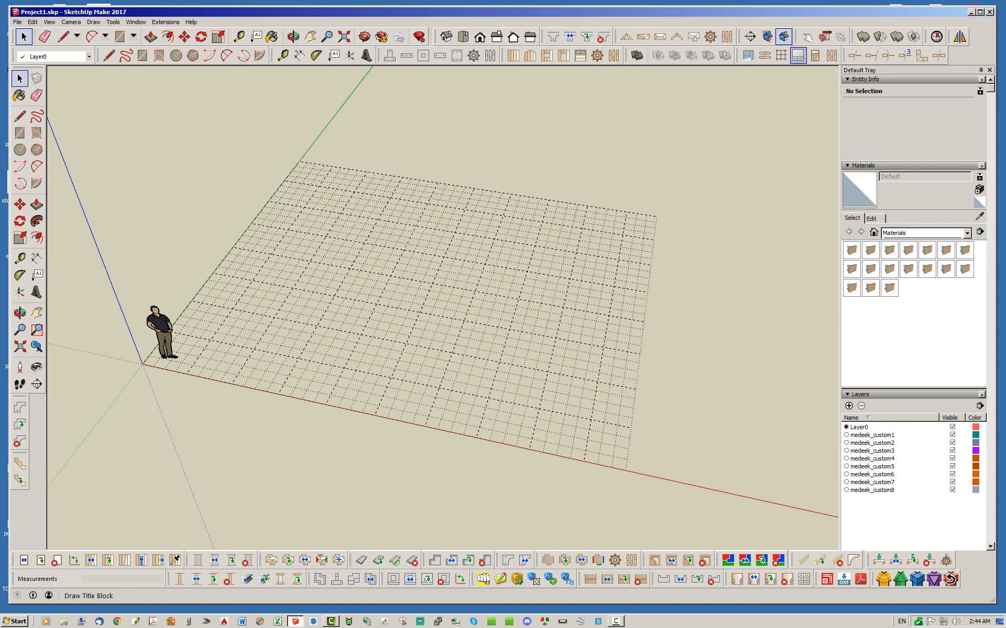
# - Draw a 32' title block on the grid, running parallel to the red axis, with the default title block options
pyautogui.click(797, 55)
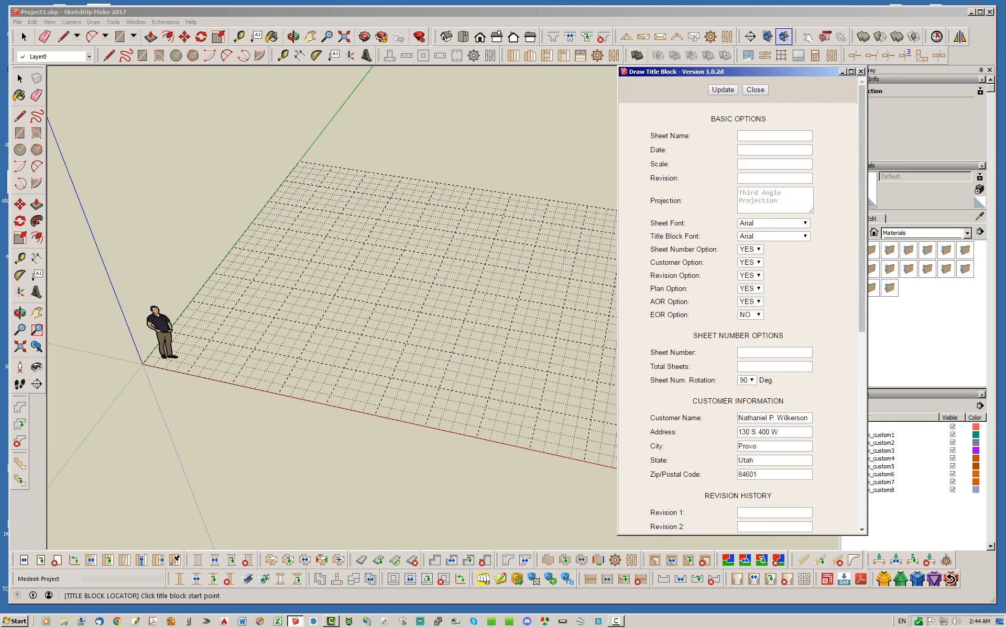
pyautogui.moveTo(861, 208); pyautogui.dragTo(861, 400)
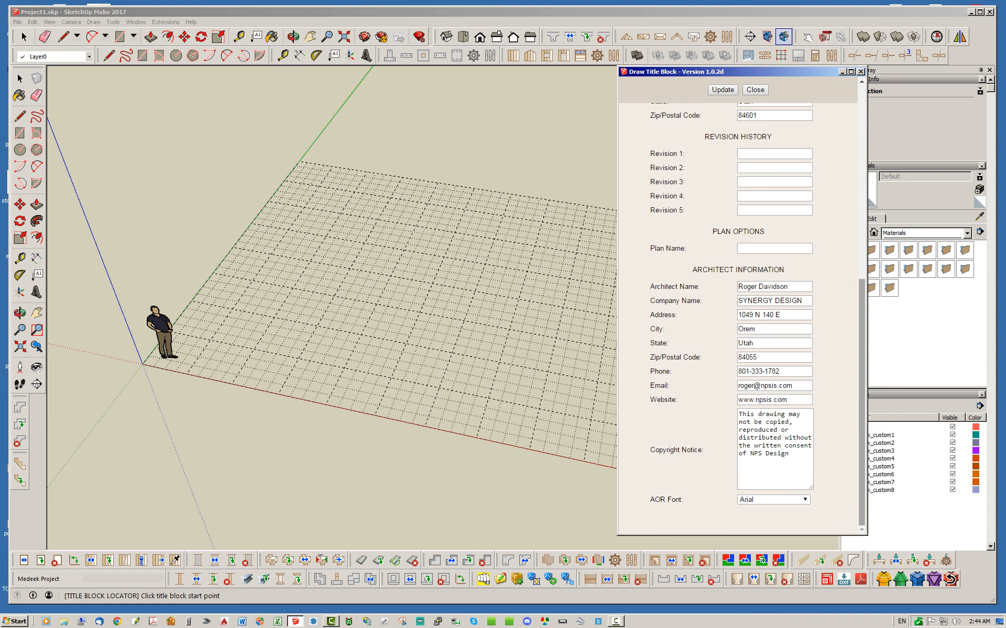
pyautogui.moveTo(862, 400); pyautogui.dragTo(862, 207)
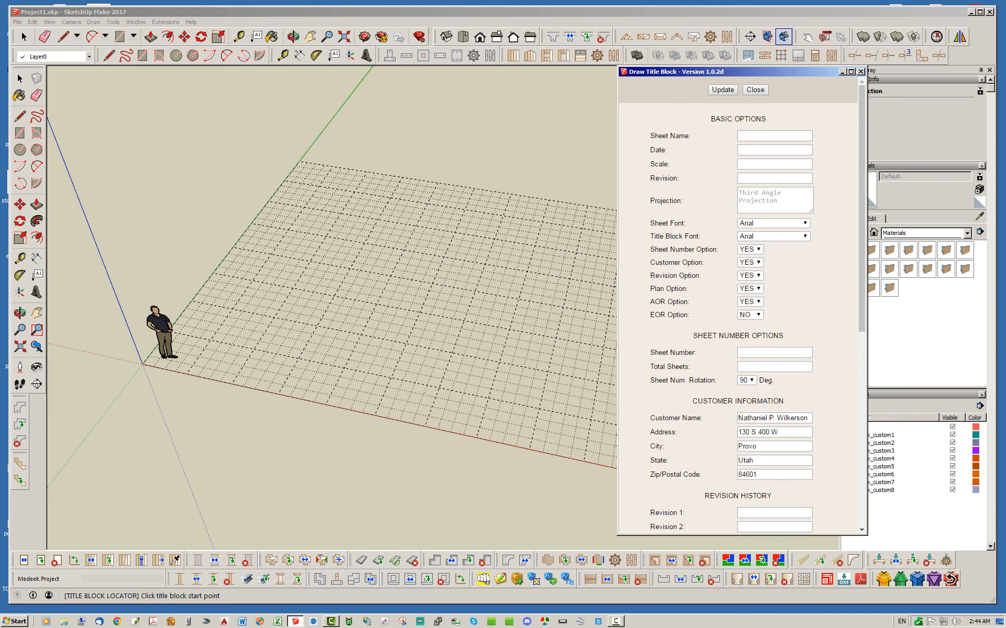
pyautogui.click(209, 341)
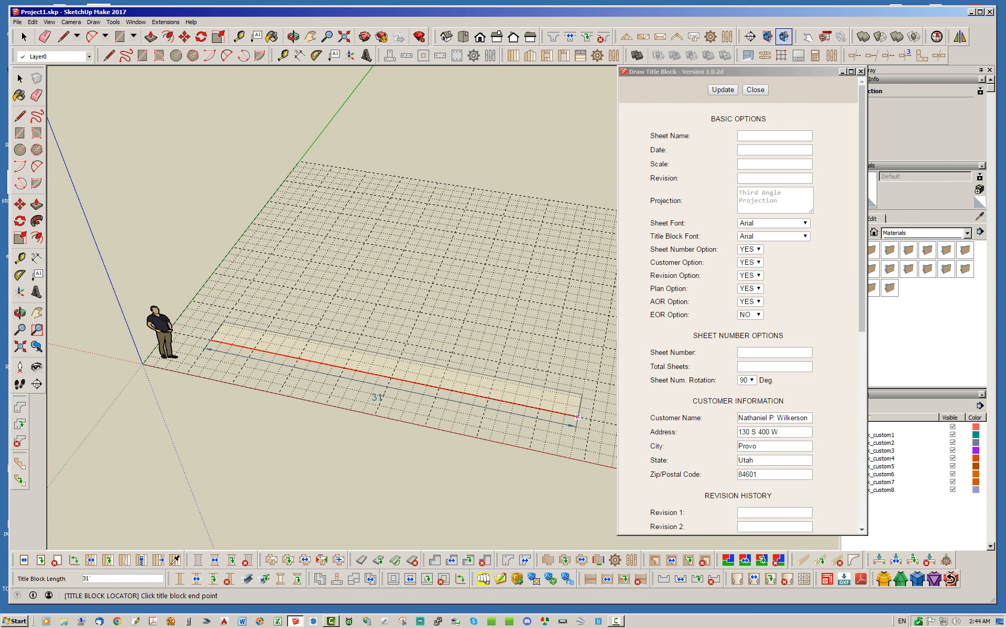
pyautogui.click(590, 419)
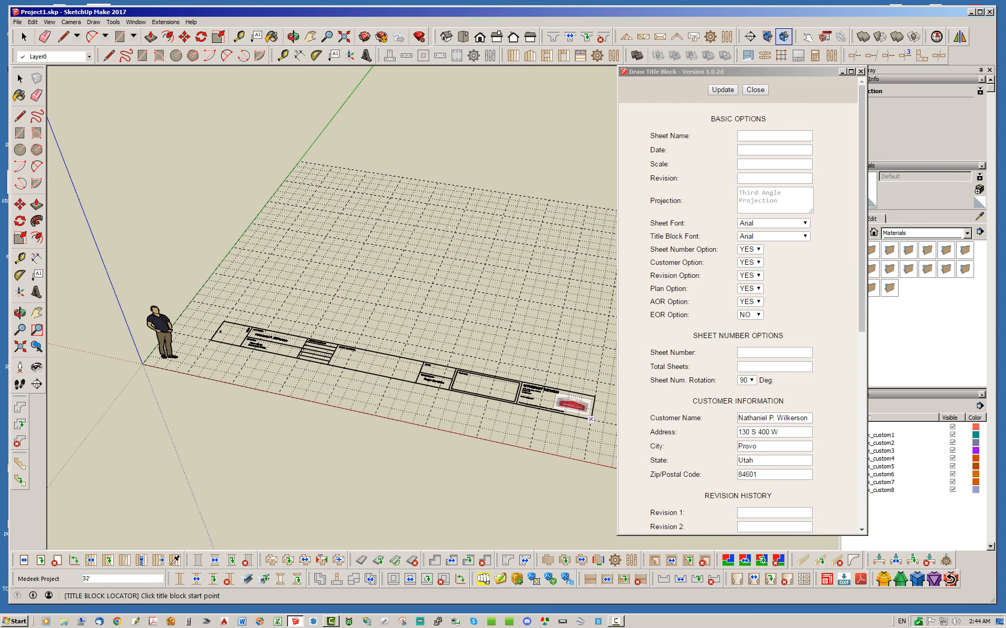
pyautogui.click(754, 90)
# - Examine the title block's customer, location, revision history, plan number and company logo sections up close
pyautogui.scroll(5, 270, 356)
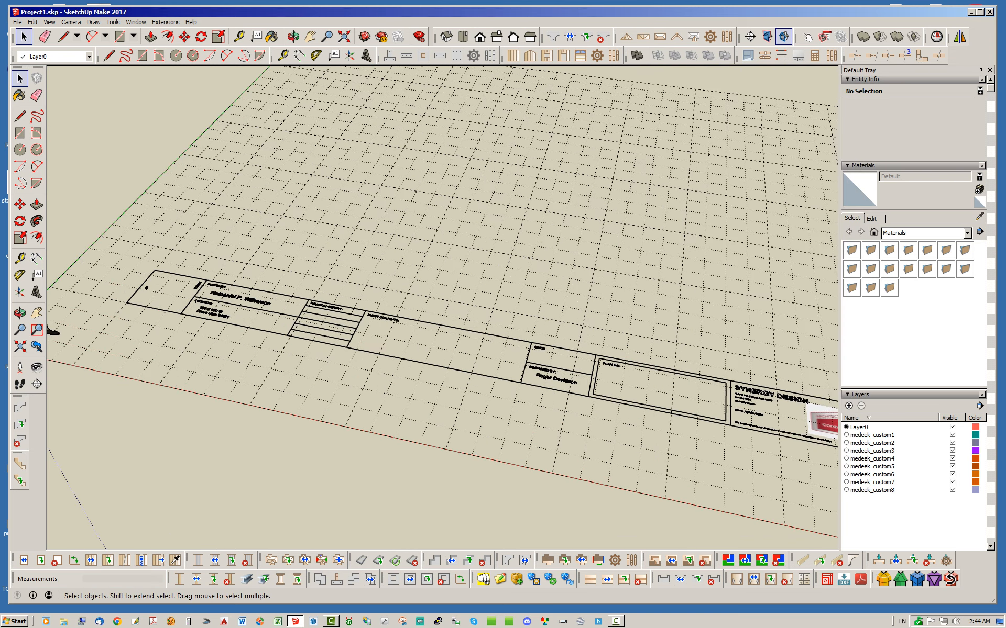
pyautogui.scroll(3, 262, 303)
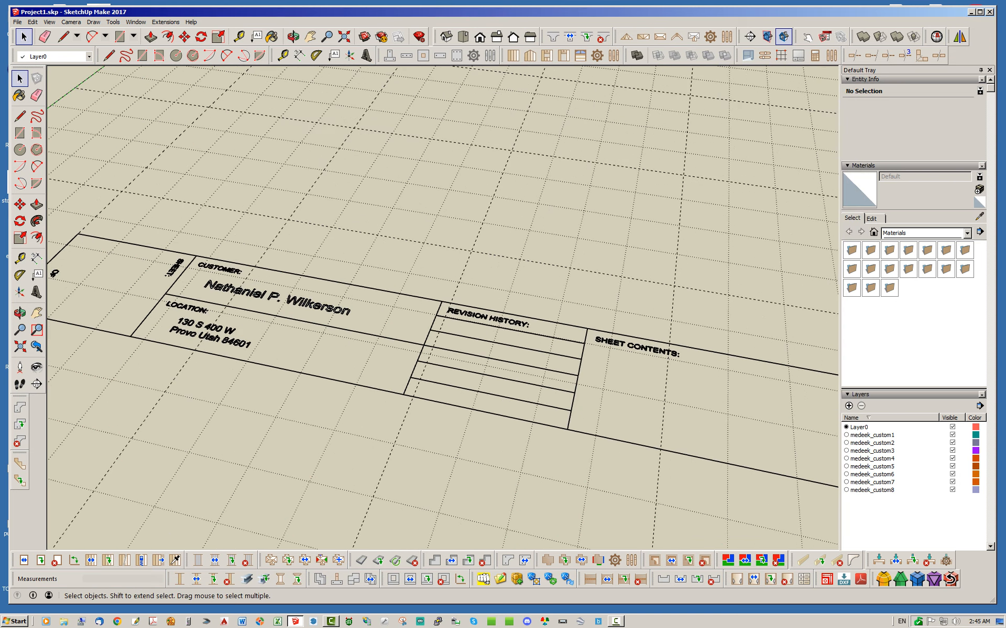
pyautogui.scroll(-6, 202, 275)
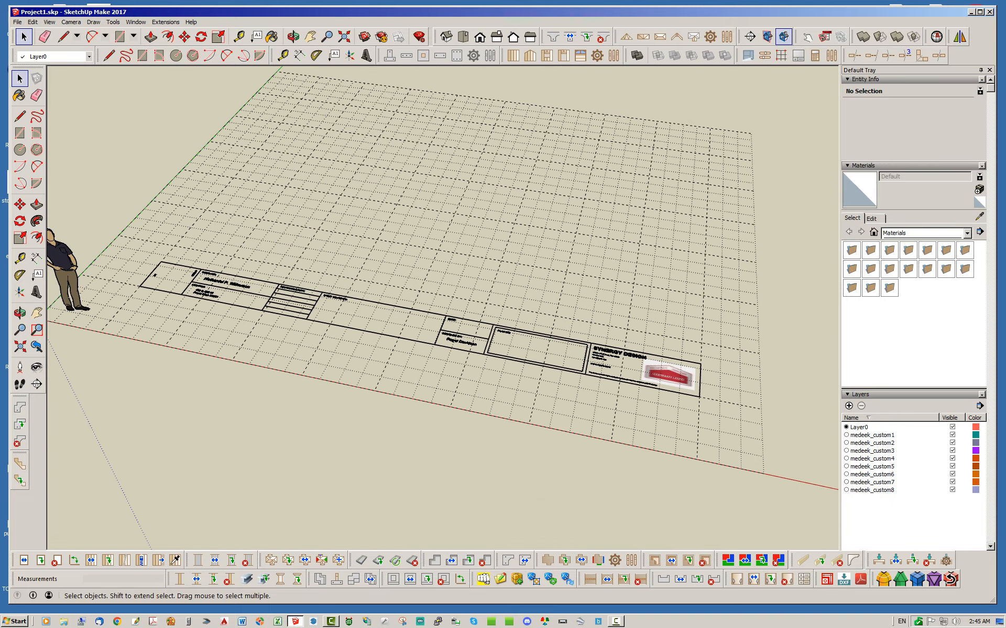
pyautogui.scroll(6, 660, 374)
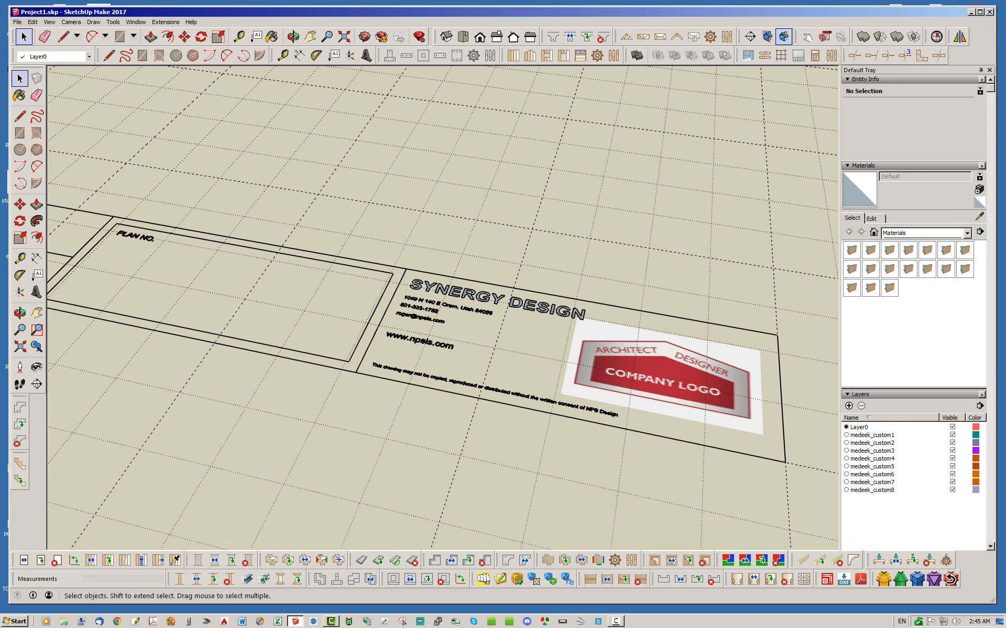
pyautogui.scroll(3, 434, 313)
pyautogui.scroll(-3, 393, 304)
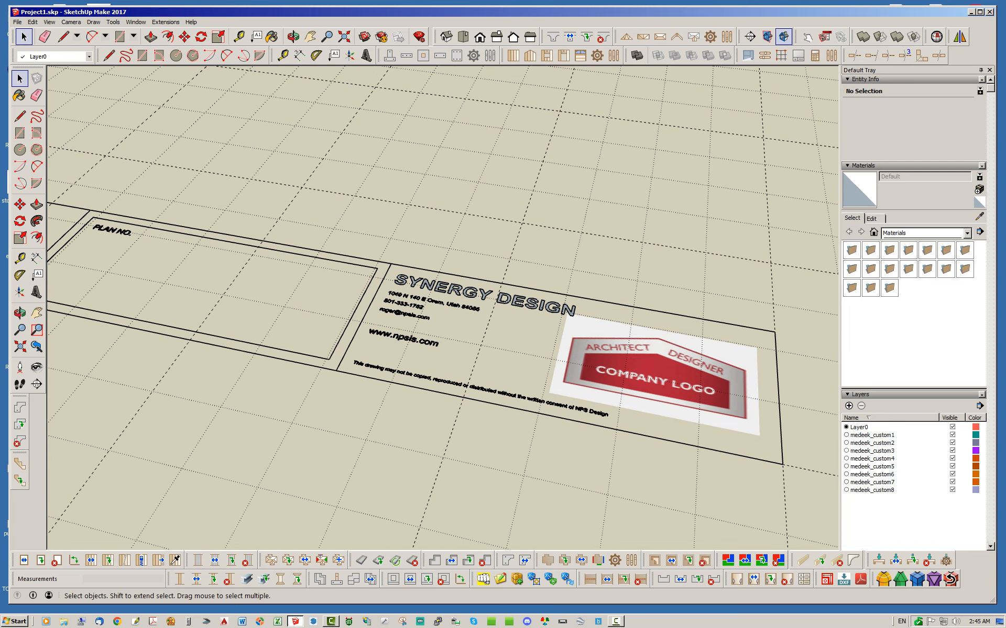
pyautogui.scroll(-8, 649, 385)
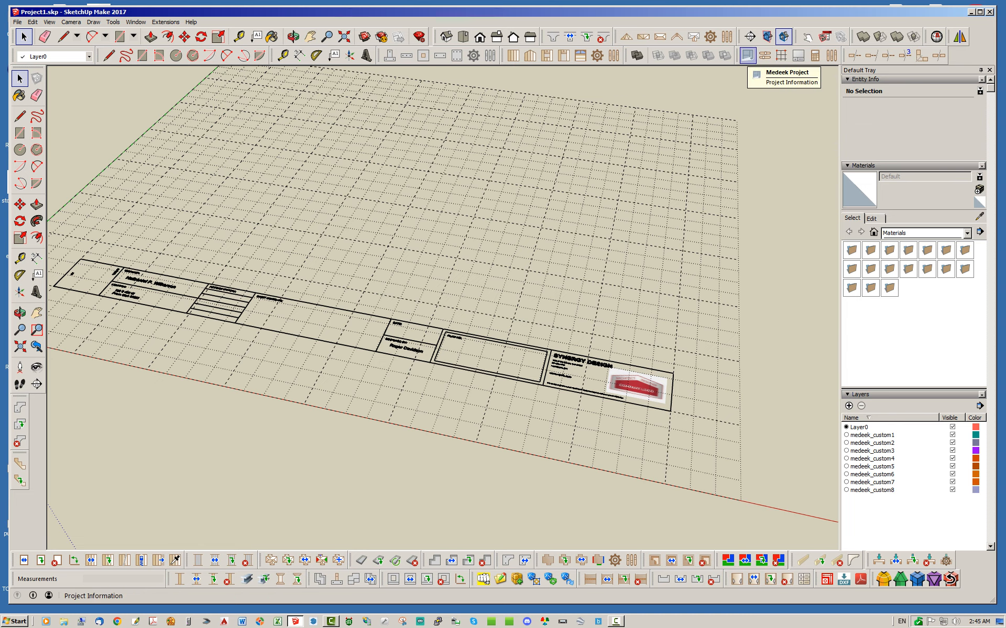
# - Open the Project Information settings and review the client information and geolocation under General Data
pyautogui.click(748, 55)
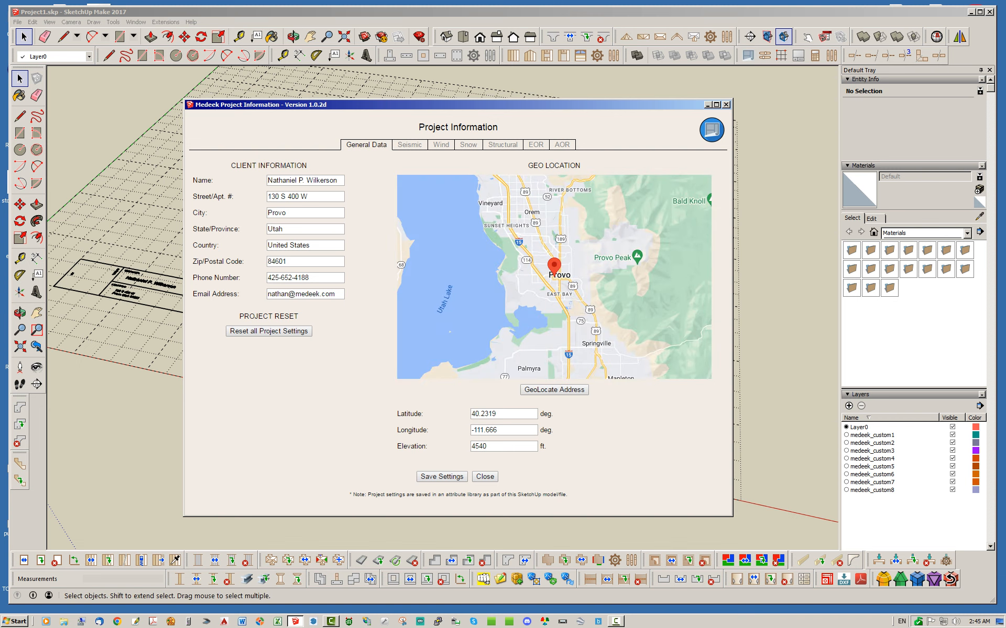
pyautogui.moveTo(503, 105); pyautogui.dragTo(531, 90)
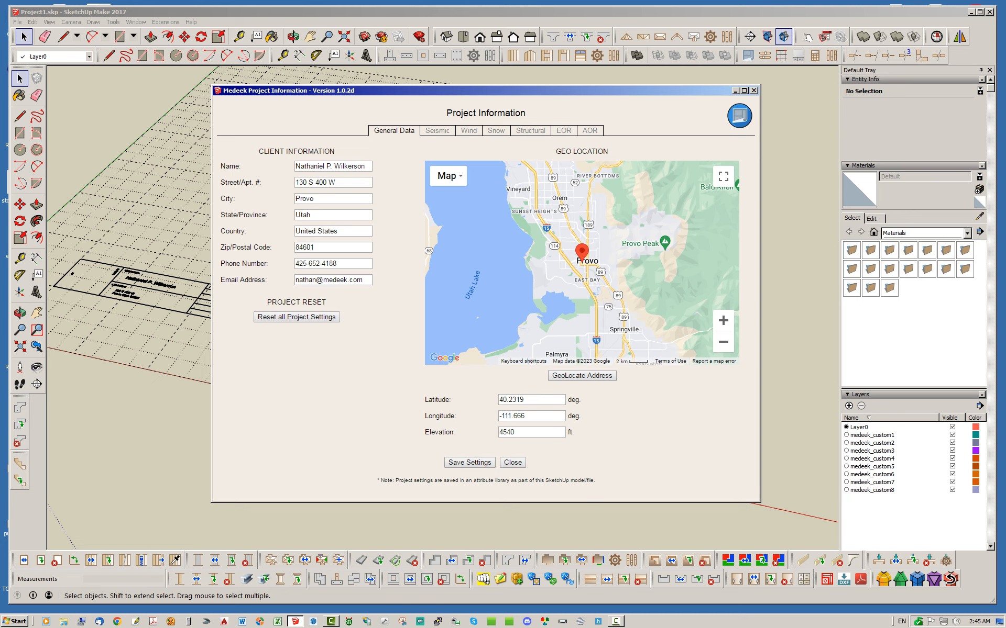
pyautogui.moveTo(451, 90); pyautogui.dragTo(447, 86)
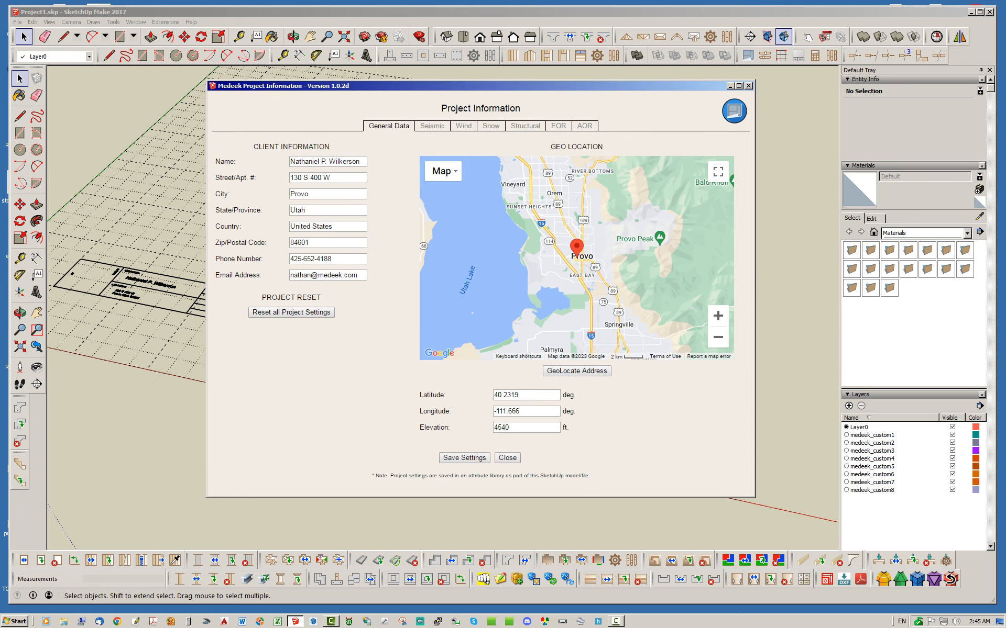
# - Review the engineer (EOR) and architect (AOR) information and their company logos, comparing them with General Data, and close Project Information
pyautogui.click(558, 125)
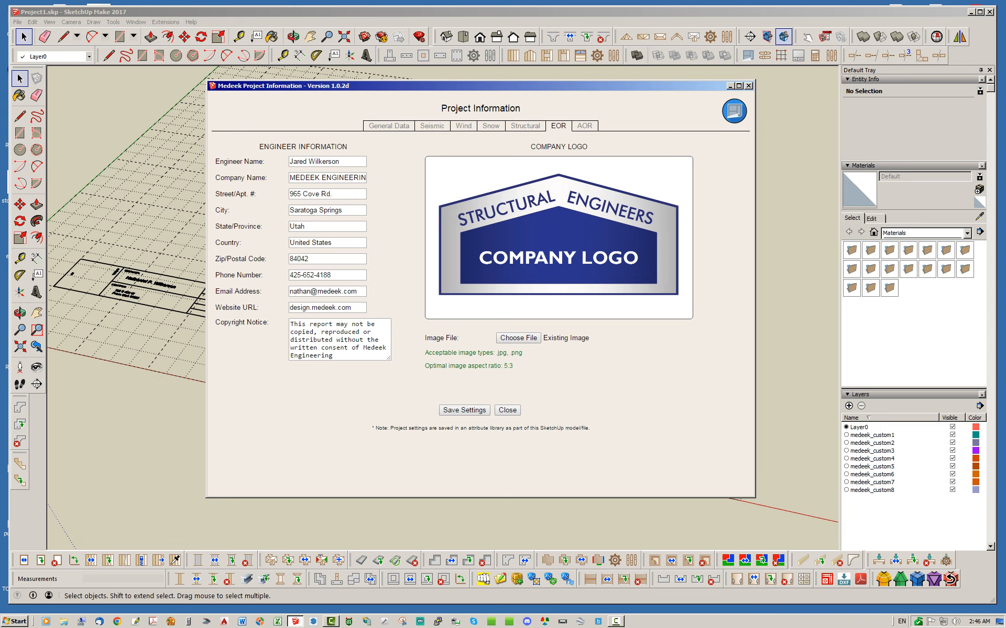
pyautogui.moveTo(471, 86); pyautogui.dragTo(445, 97)
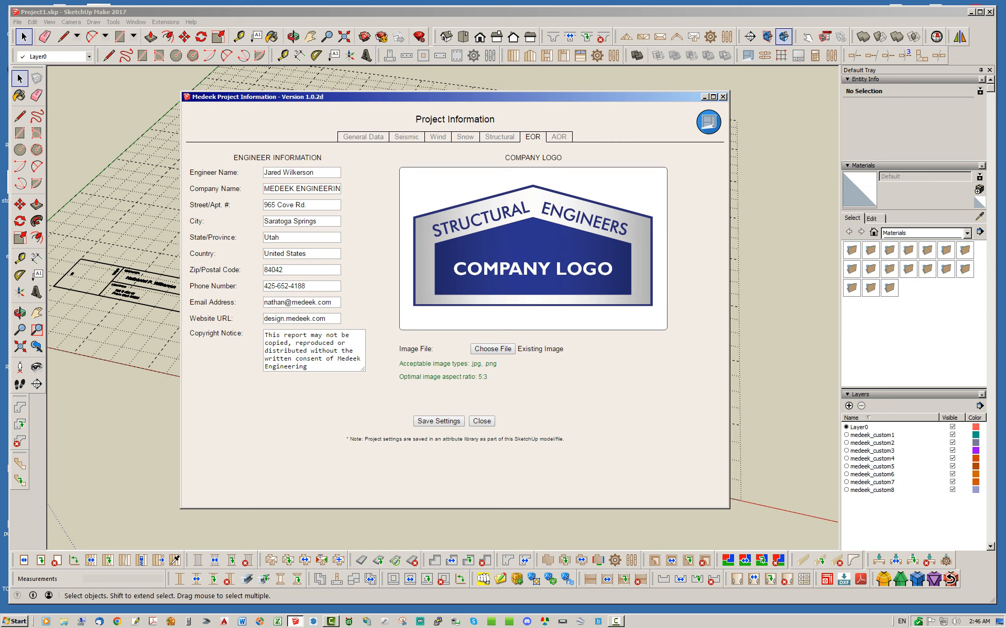
pyautogui.click(559, 137)
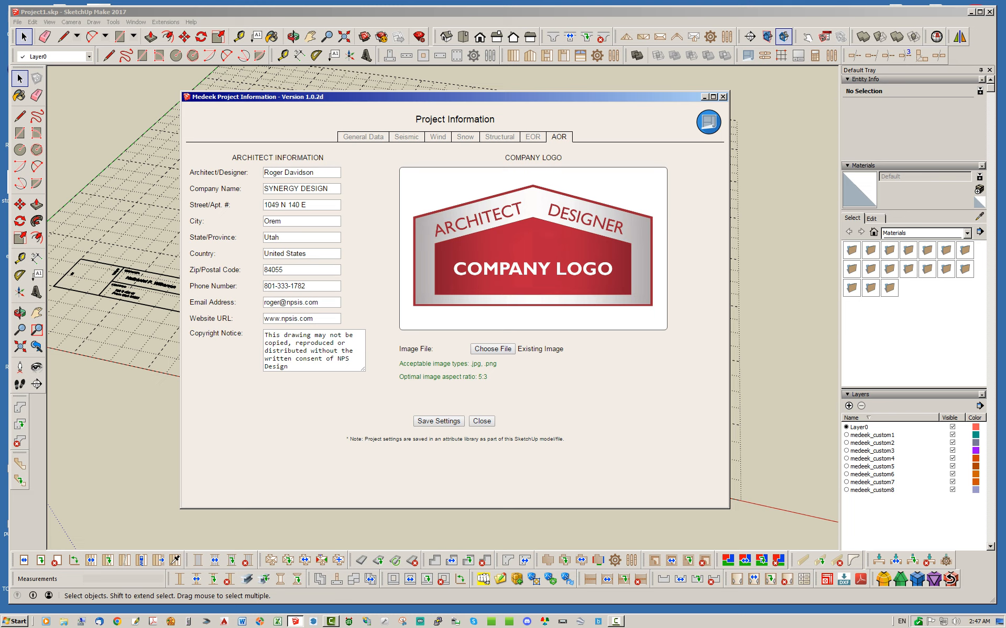
pyautogui.click(533, 137)
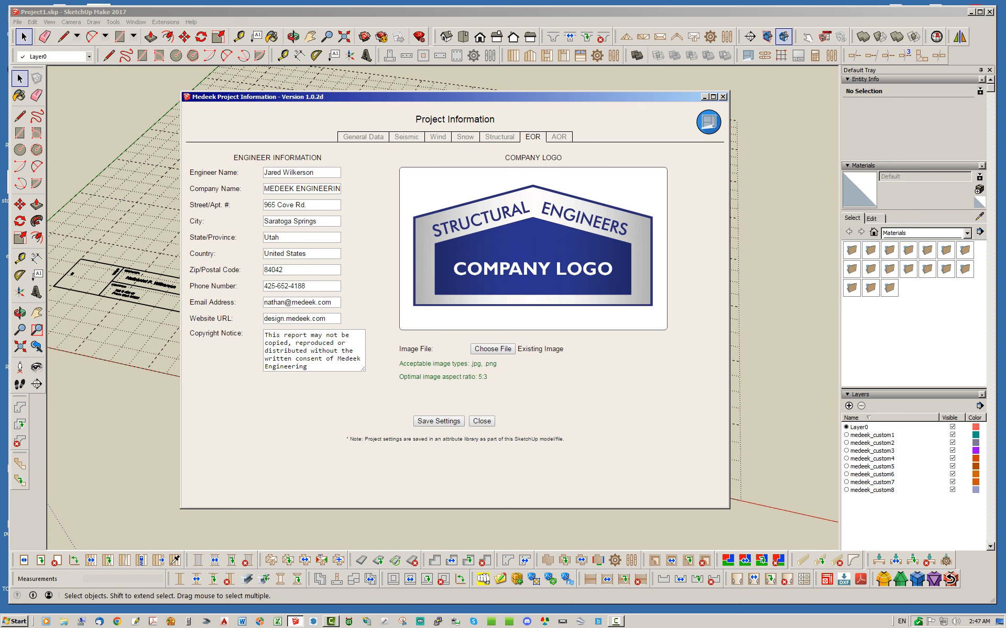
pyautogui.click(559, 137)
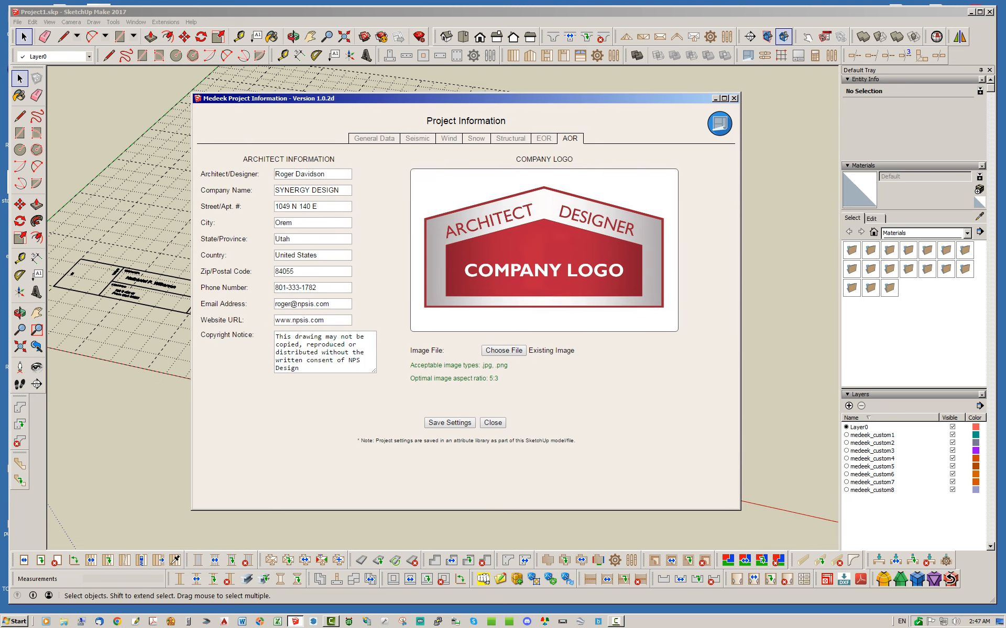
pyautogui.click(374, 139)
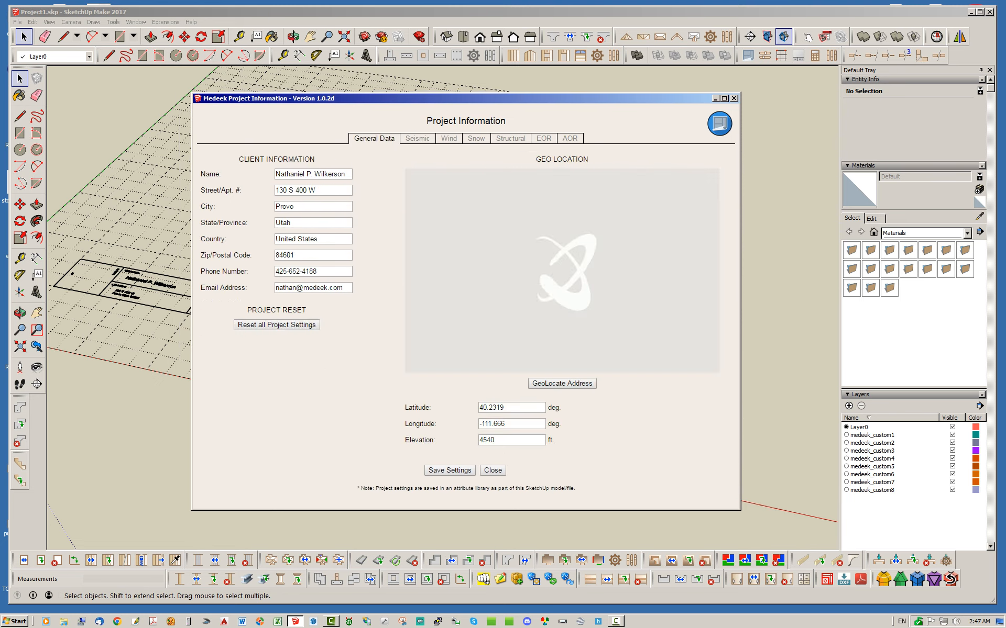
pyautogui.click(543, 139)
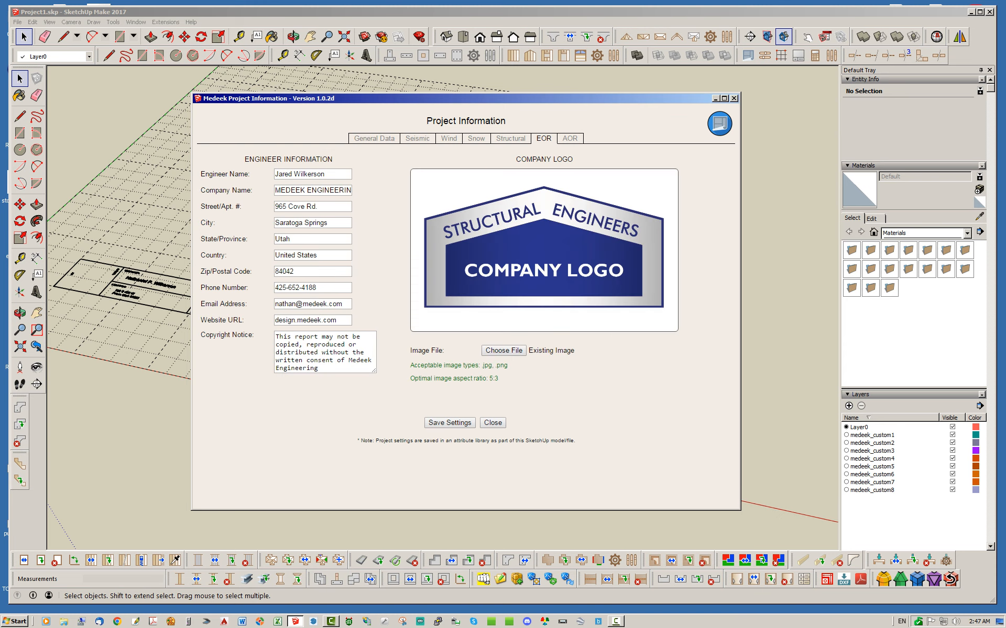
pyautogui.click(570, 139)
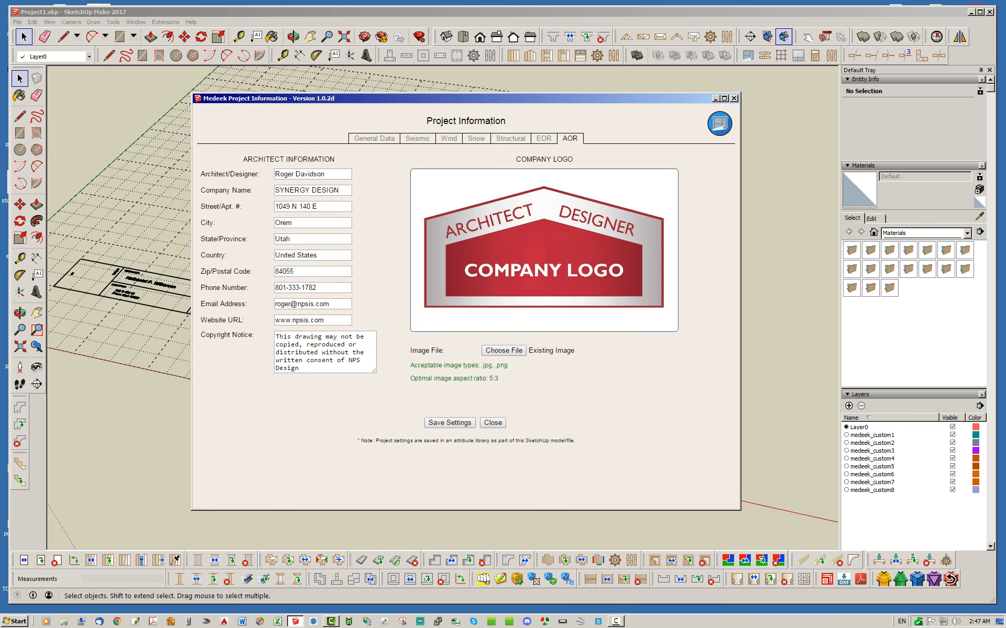
pyautogui.click(492, 423)
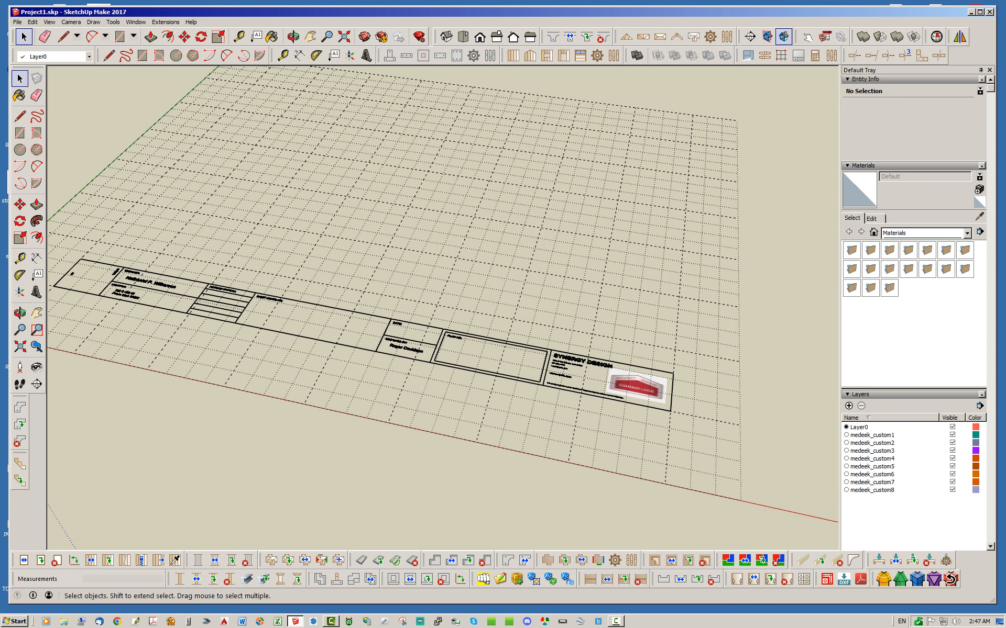
# - Examine the architect's company details, website, copyright notice and logo in the title block up close
pyautogui.scroll(8, 575, 364)
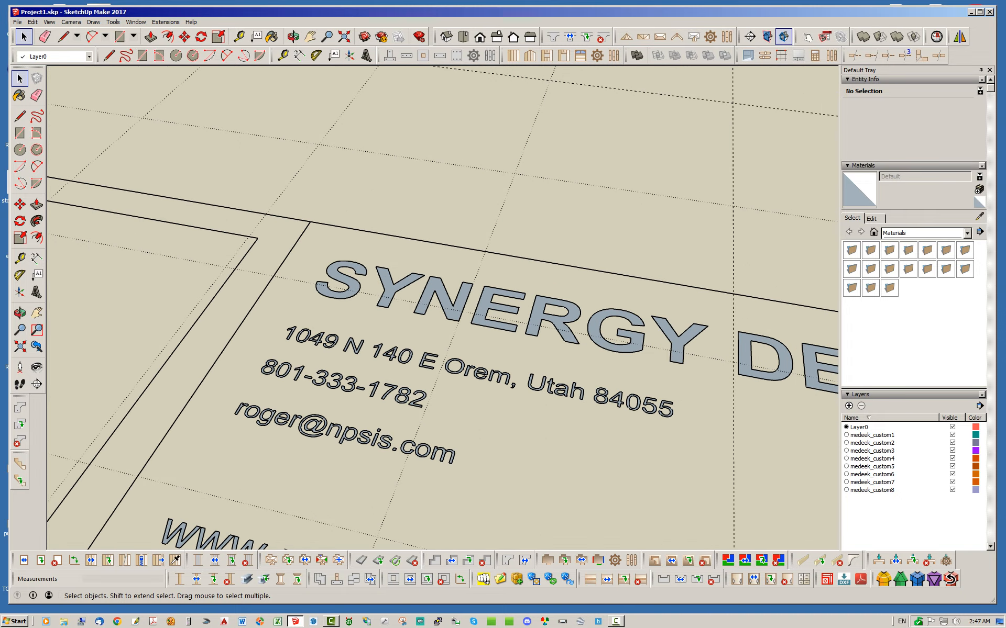
pyautogui.scroll(-4, 359, 345)
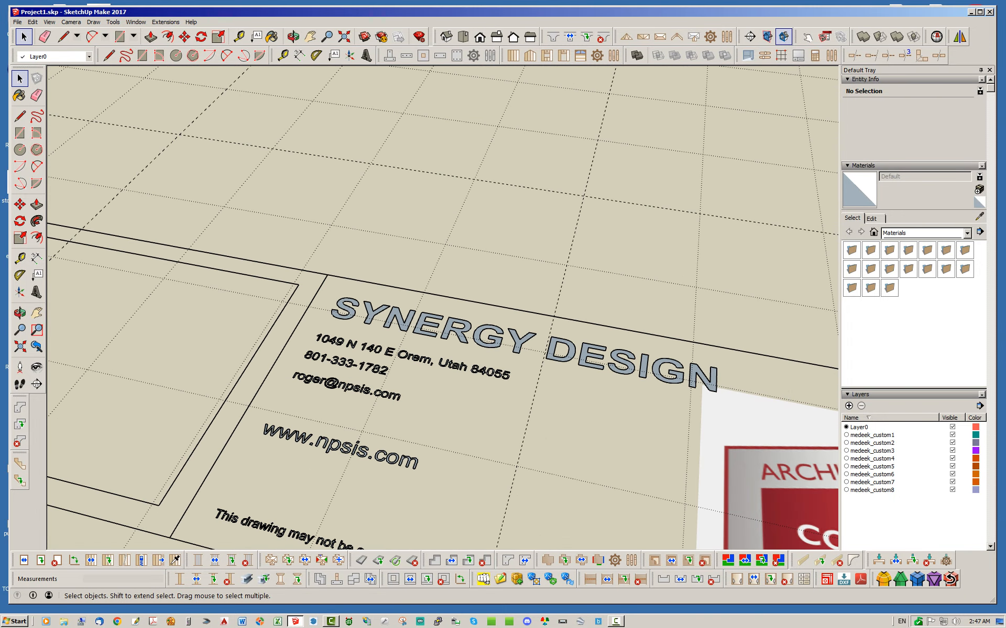
pyautogui.scroll(-3, 410, 370)
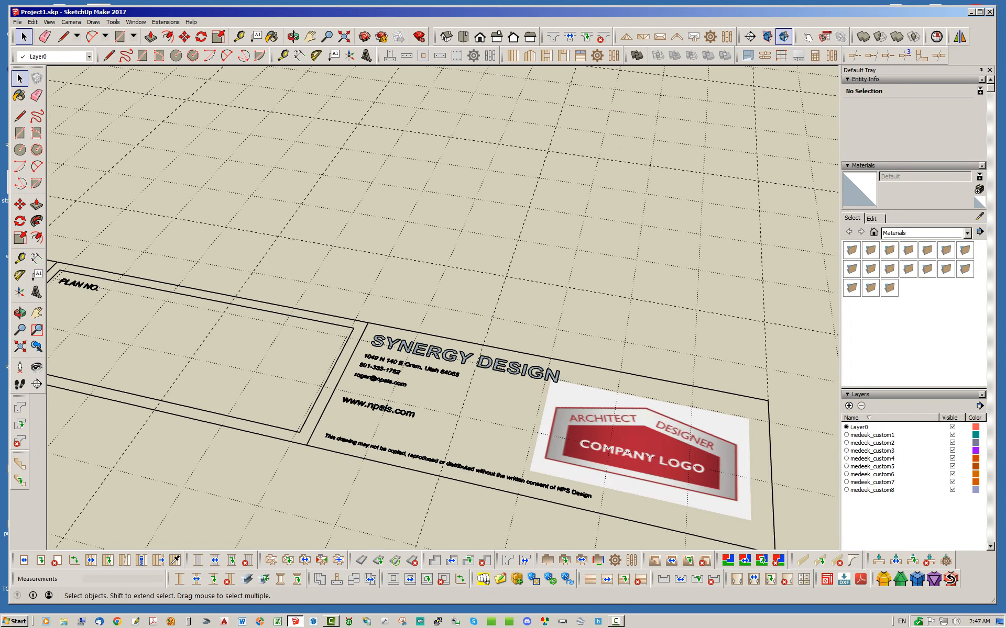
pyautogui.scroll(-5, 490, 380)
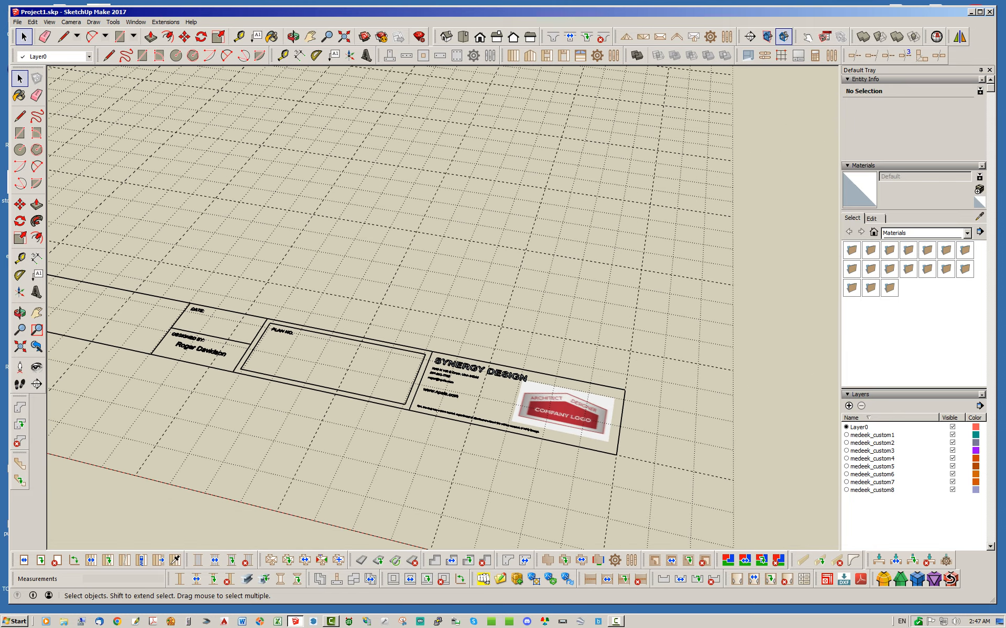
pyautogui.scroll(6, 439, 381)
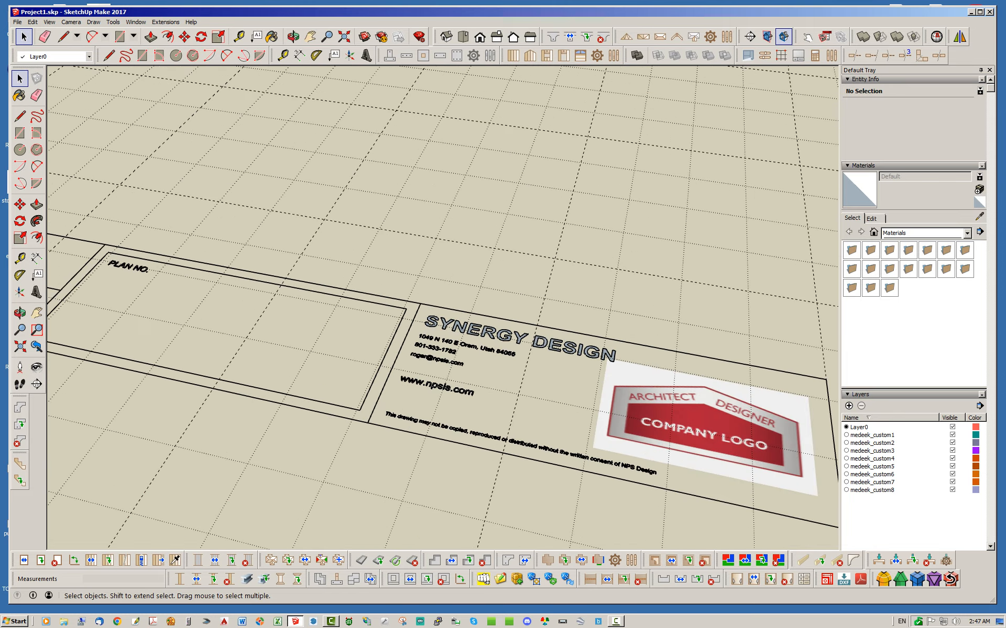
pyautogui.scroll(-5, 485, 383)
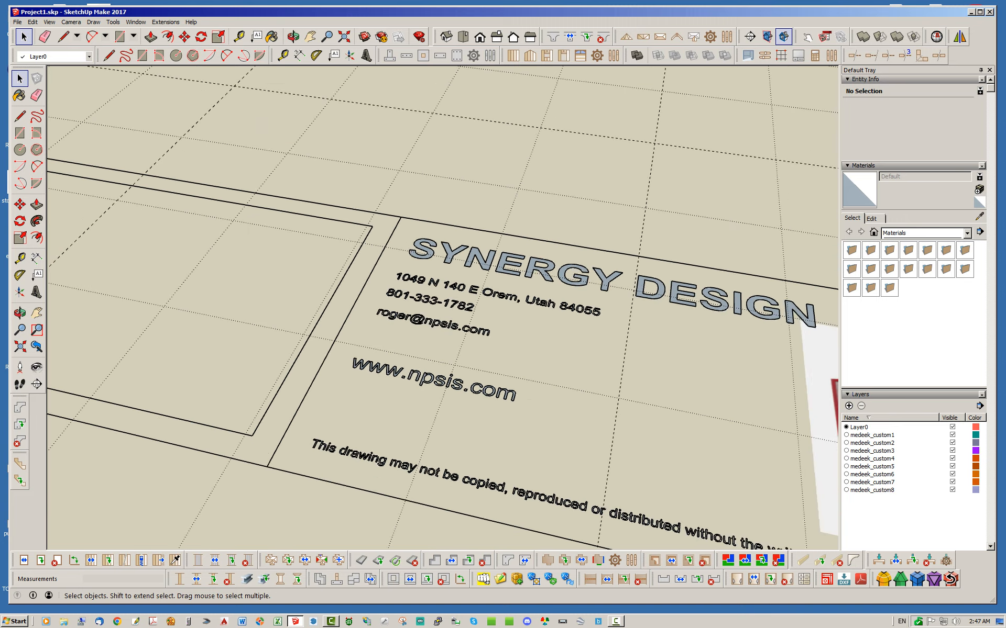
pyautogui.rightClick(482, 388)
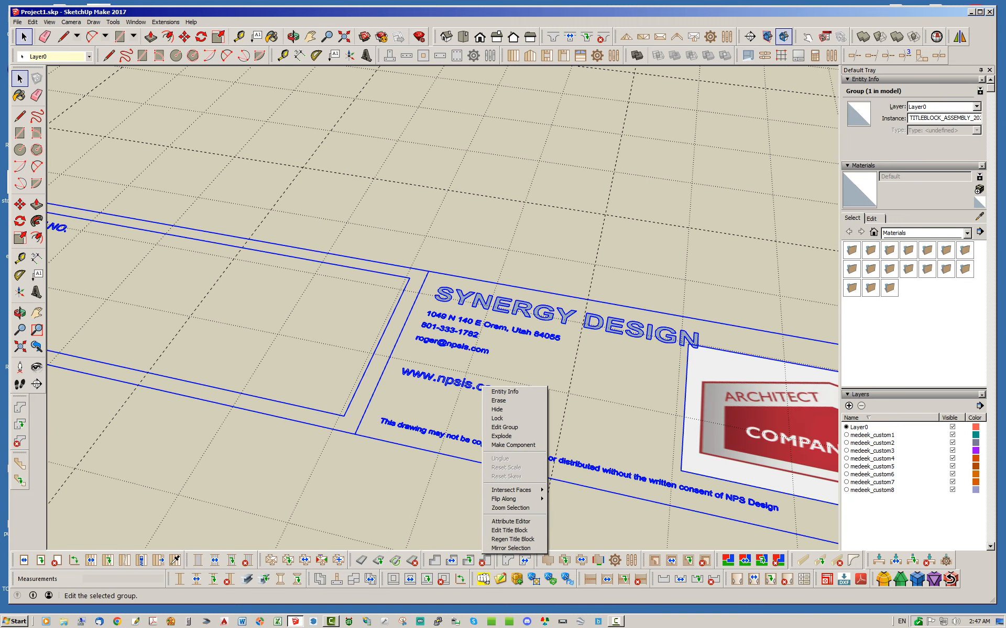
pyautogui.click(516, 362)
pyautogui.rightClick(510, 305)
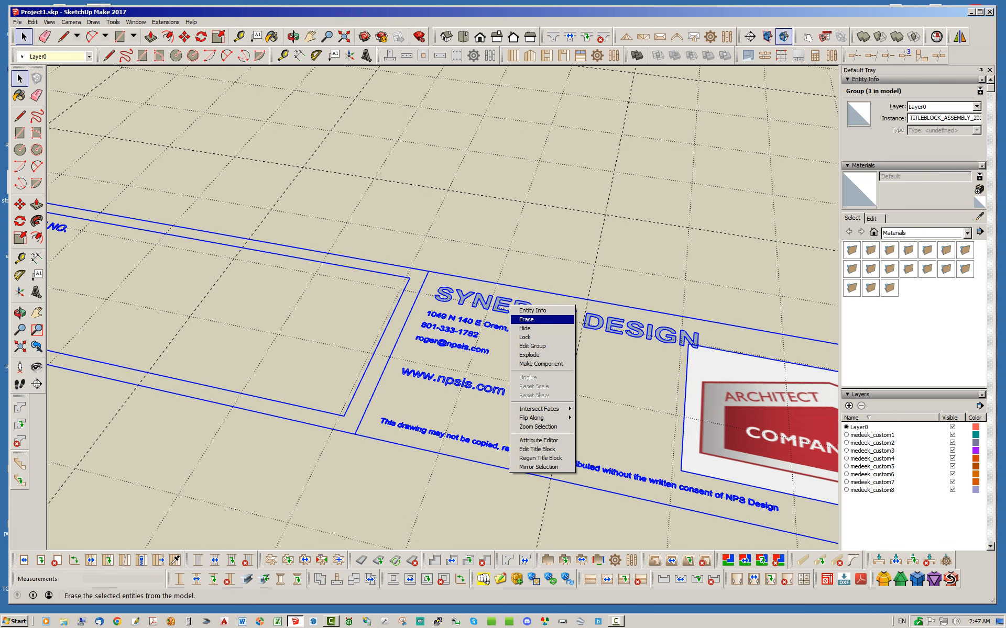
pyautogui.click(537, 450)
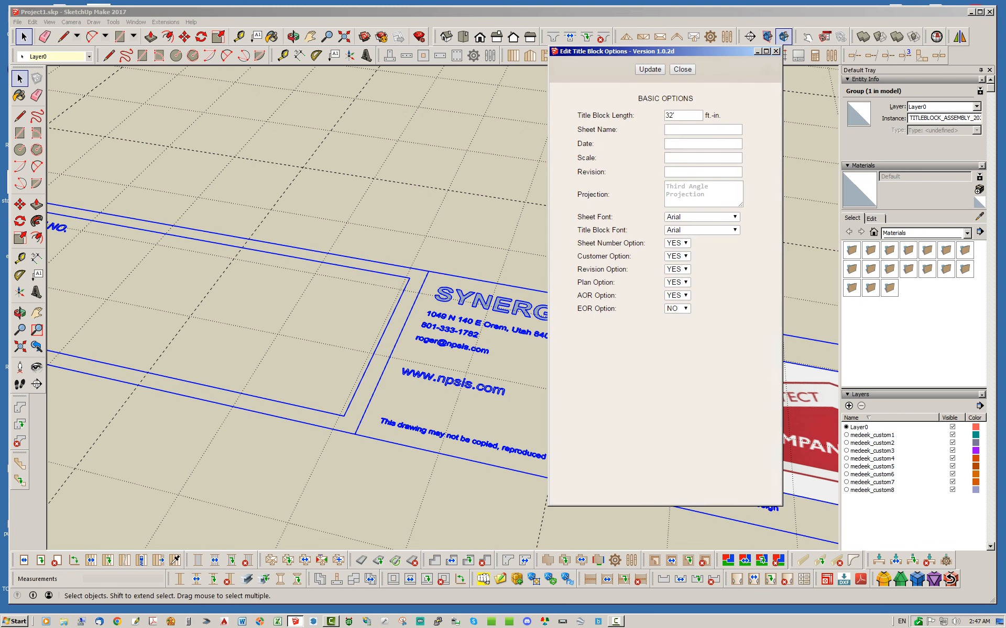
pyautogui.scroll(-7, 661, 283)
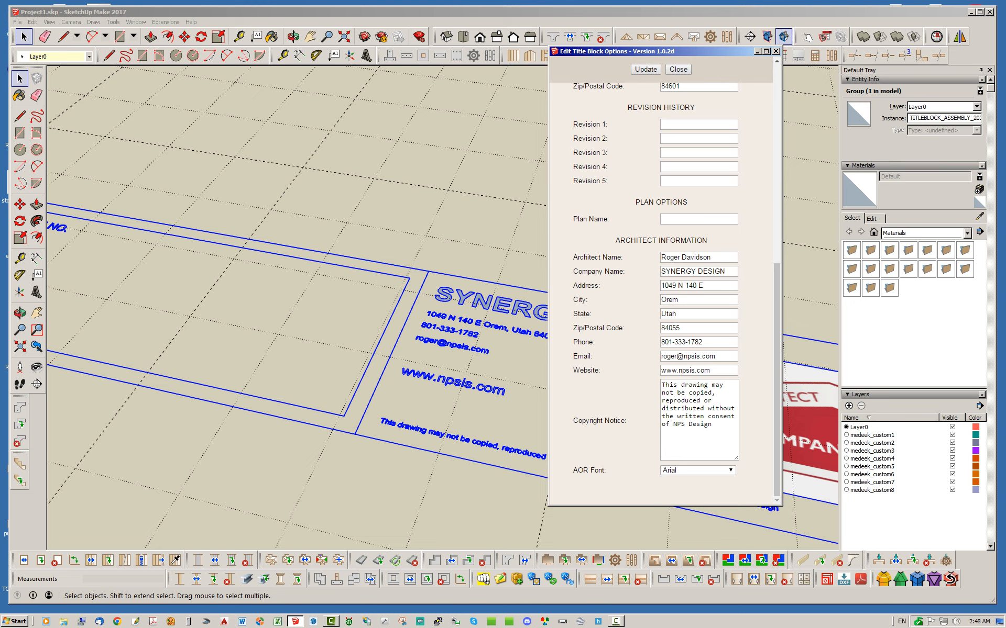
pyautogui.moveTo(713, 370); pyautogui.dragTo(659, 371)
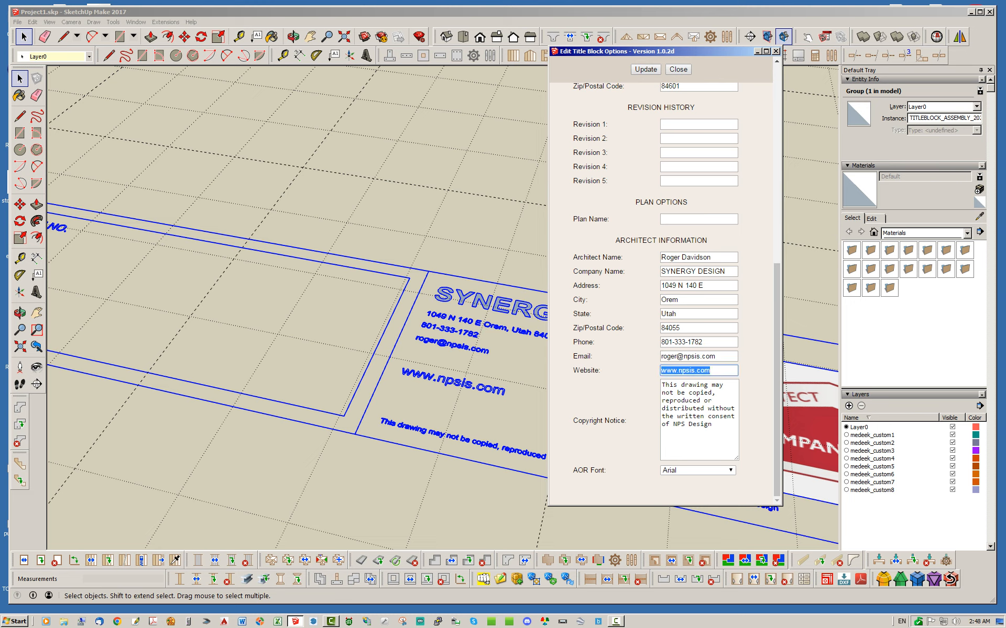
pyautogui.write('WWW.NPSIS.COM')
pyautogui.click(645, 70)
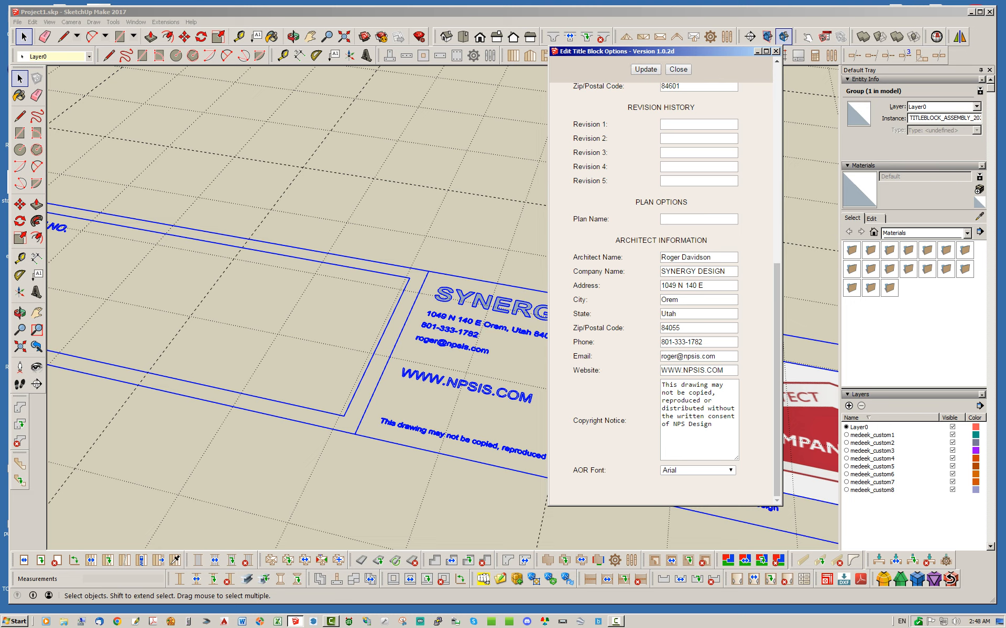
# - Examine the title block's date, designer, plan number, customer, location and revision history sections alongside the basic options
pyautogui.moveTo(655, 52); pyautogui.dragTo(706, 77)
pyautogui.moveTo(828, 340); pyautogui.dragTo(828, 148)
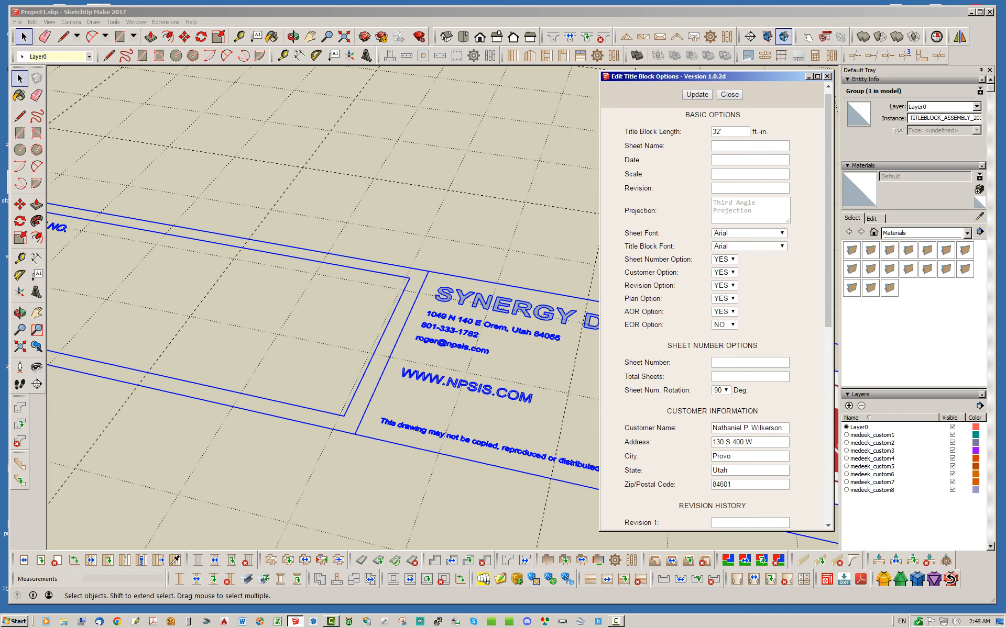
pyautogui.click(497, 448)
pyautogui.scroll(-6, 497, 448)
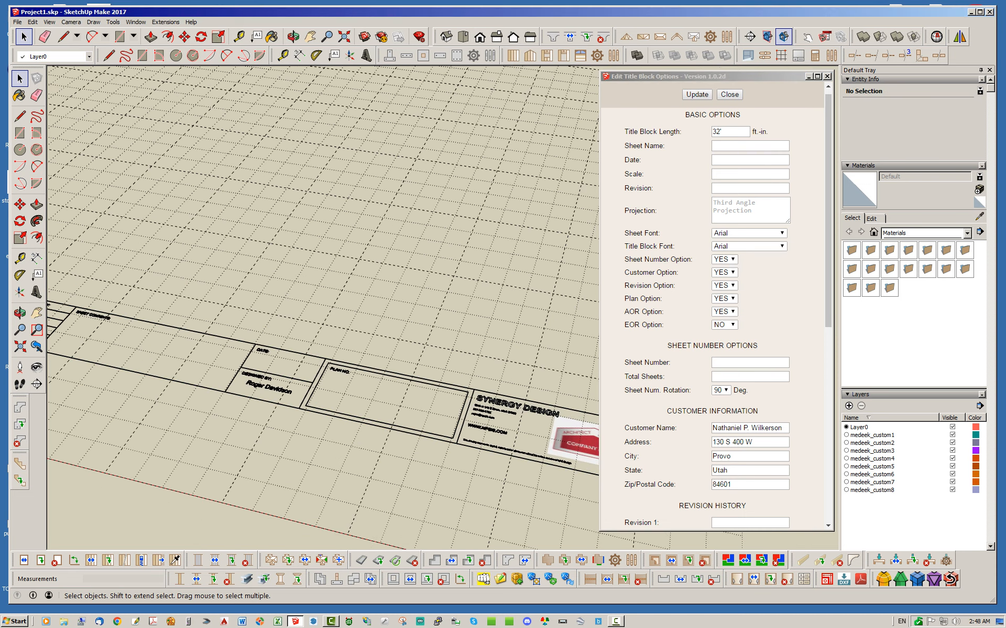
pyautogui.scroll(4, 223, 374)
pyautogui.scroll(4, 542, 385)
pyautogui.scroll(-5, 545, 388)
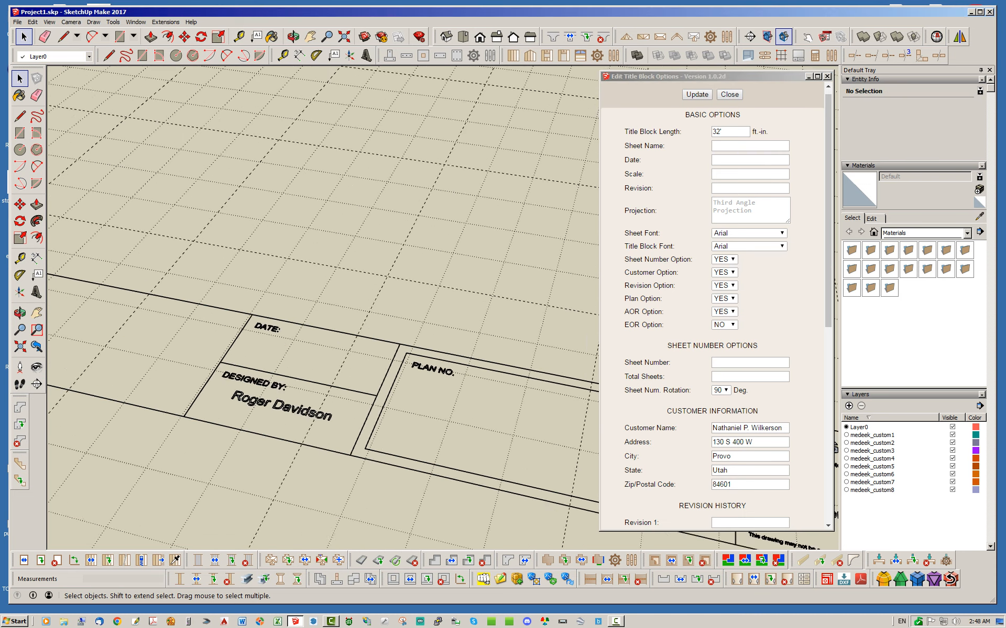
pyautogui.scroll(2, 298, 330)
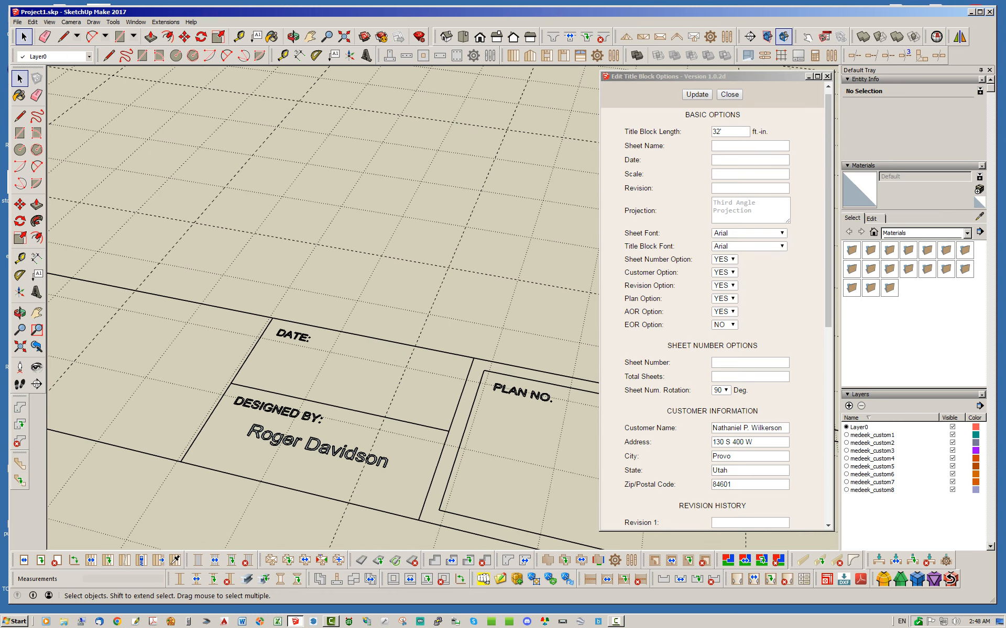
pyautogui.scroll(-8, 131, 387)
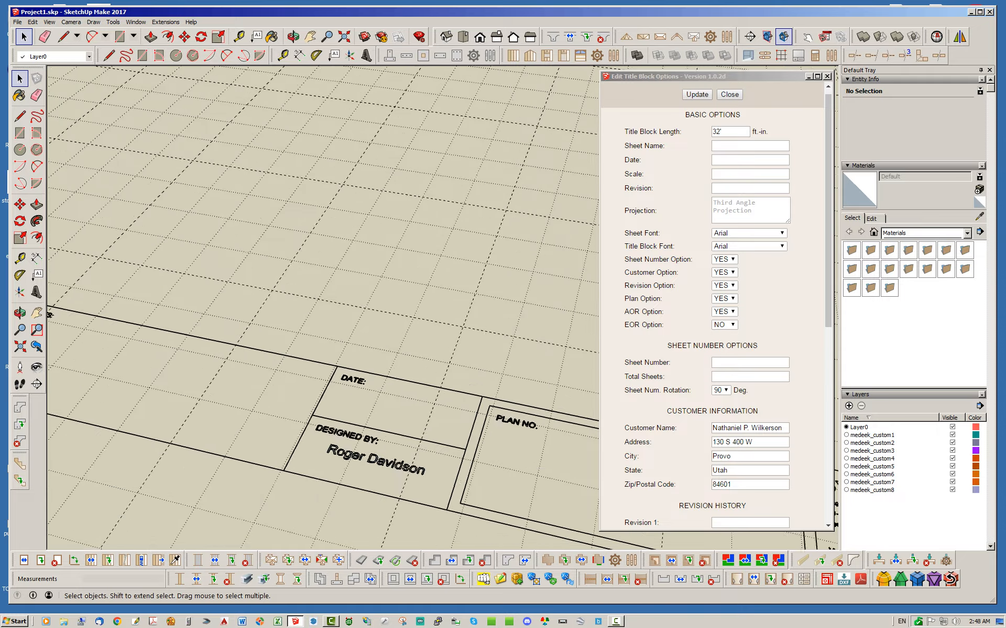
pyautogui.scroll(6, 163, 406)
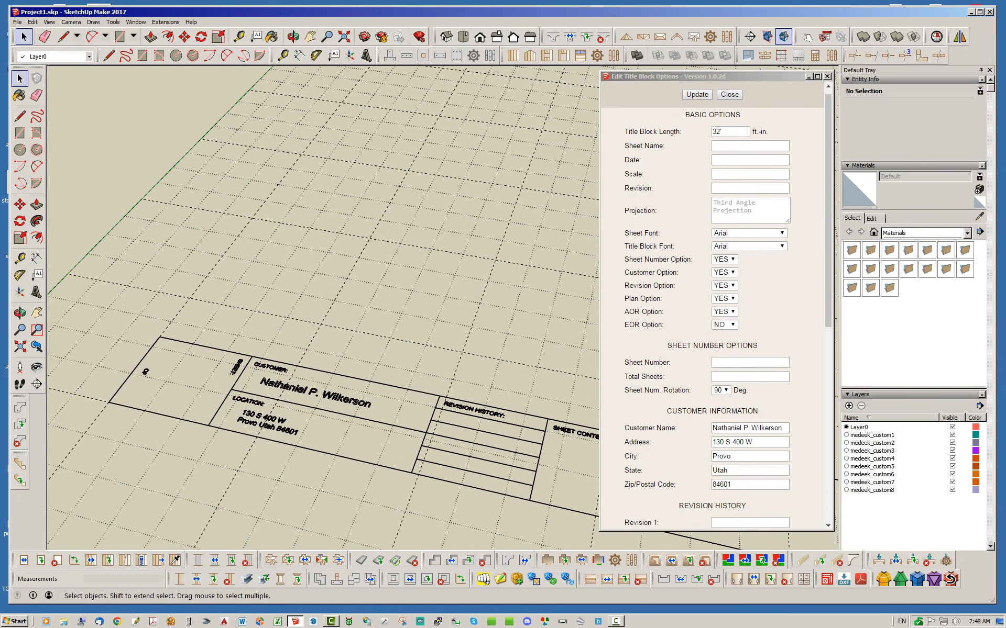
pyautogui.scroll(-2, 162, 406)
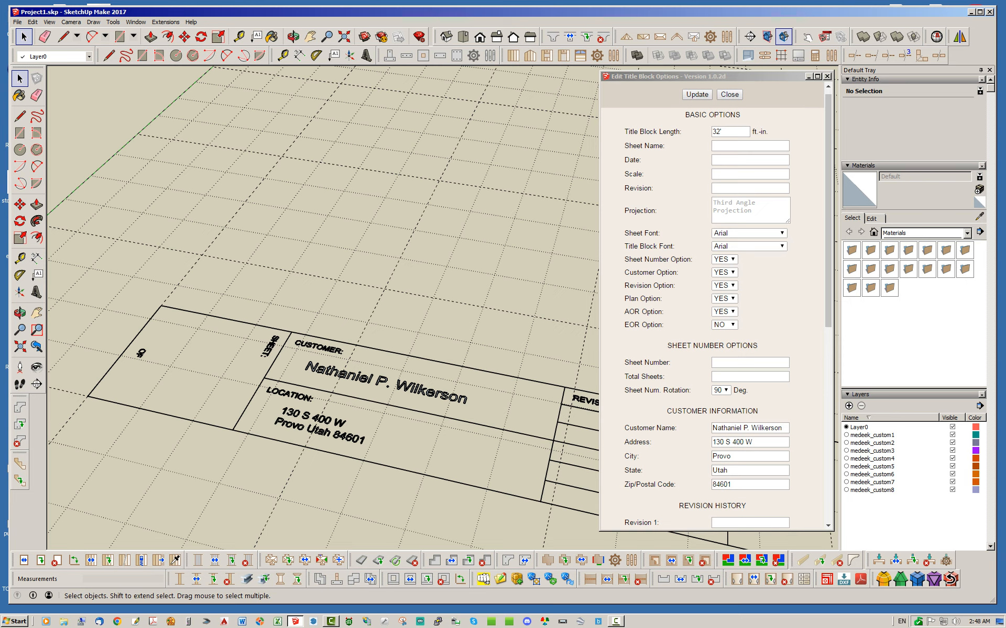
# - Set the title block font to Times New Roman, update the title block and inspect its section labels
pyautogui.click(749, 233)
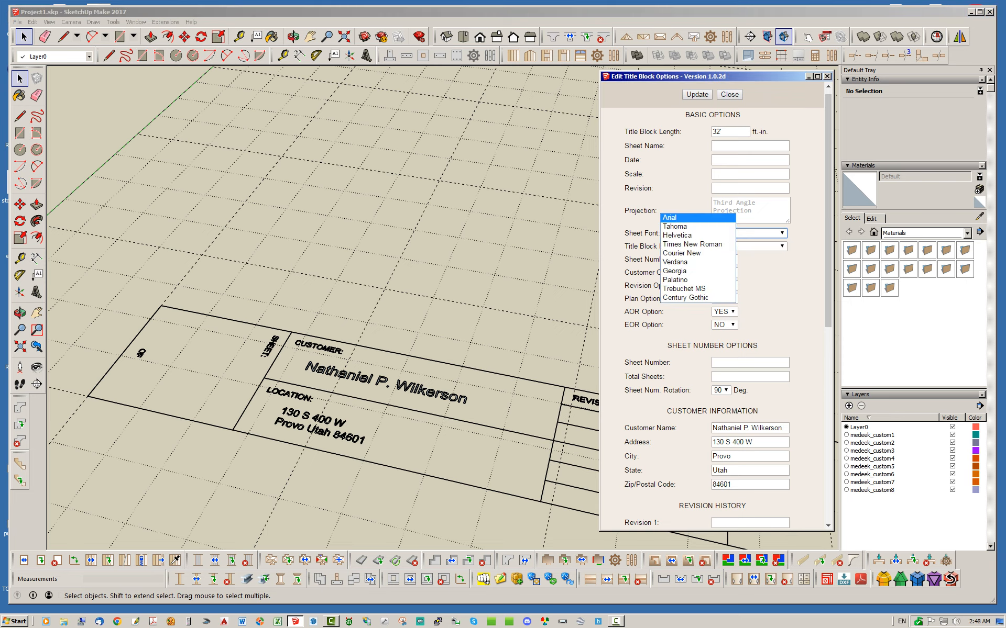
pyautogui.click(755, 246)
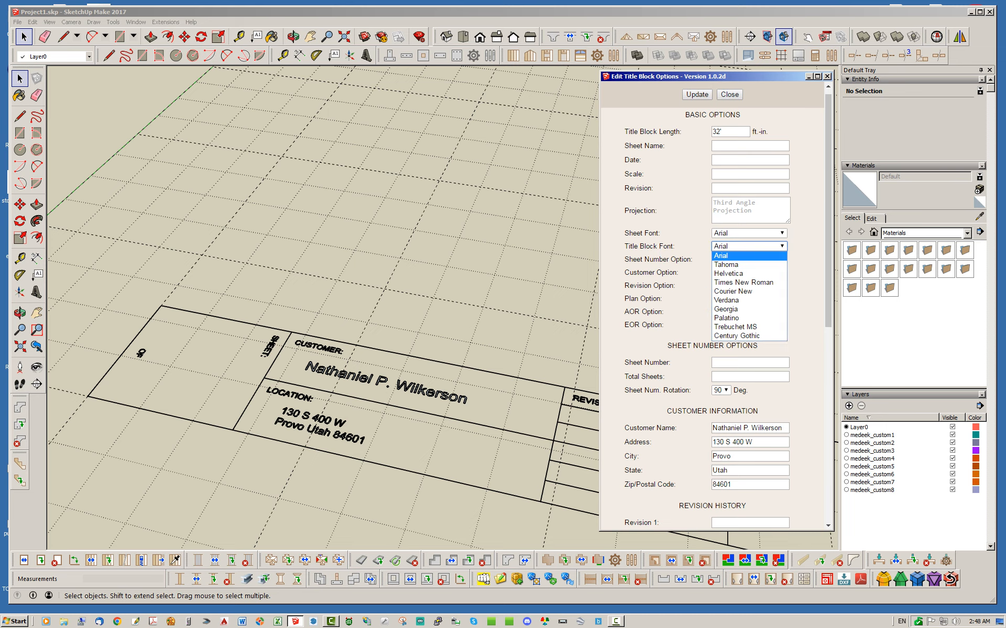
pyautogui.click(744, 283)
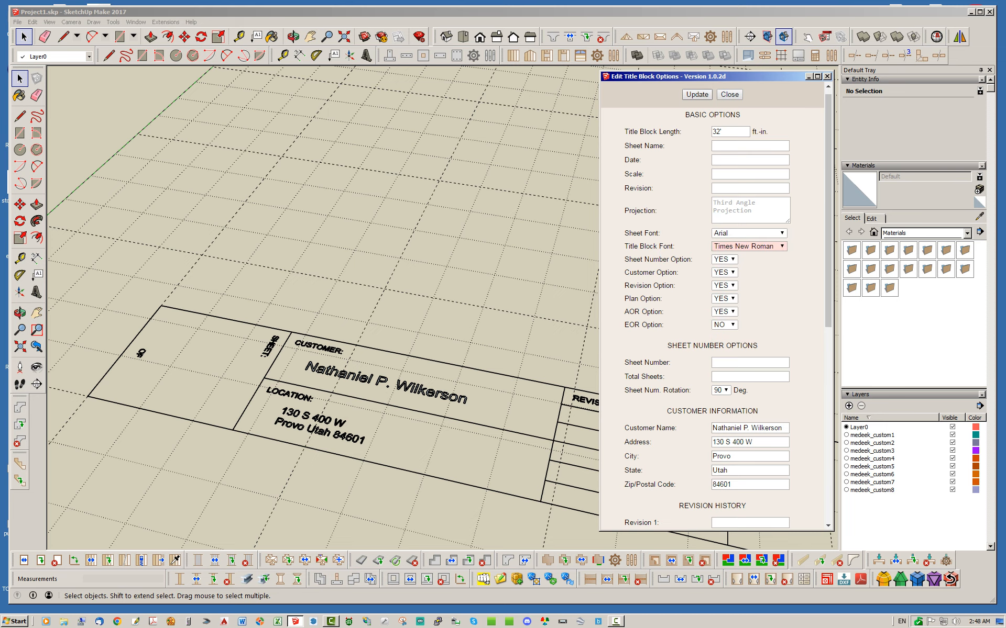
pyautogui.click(697, 94)
pyautogui.scroll(2, 277, 319)
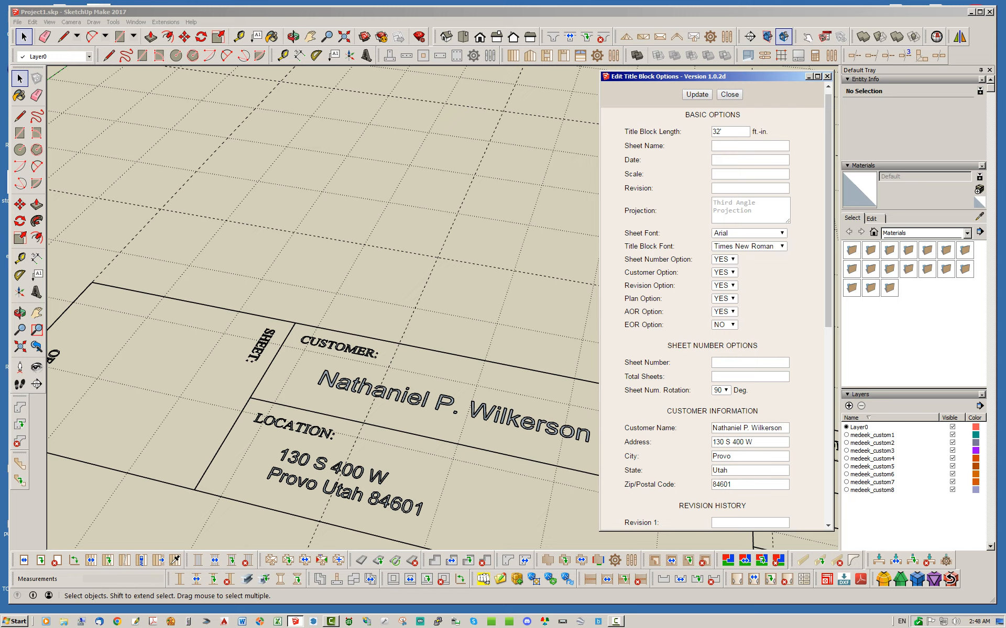
pyautogui.scroll(2, 335, 340)
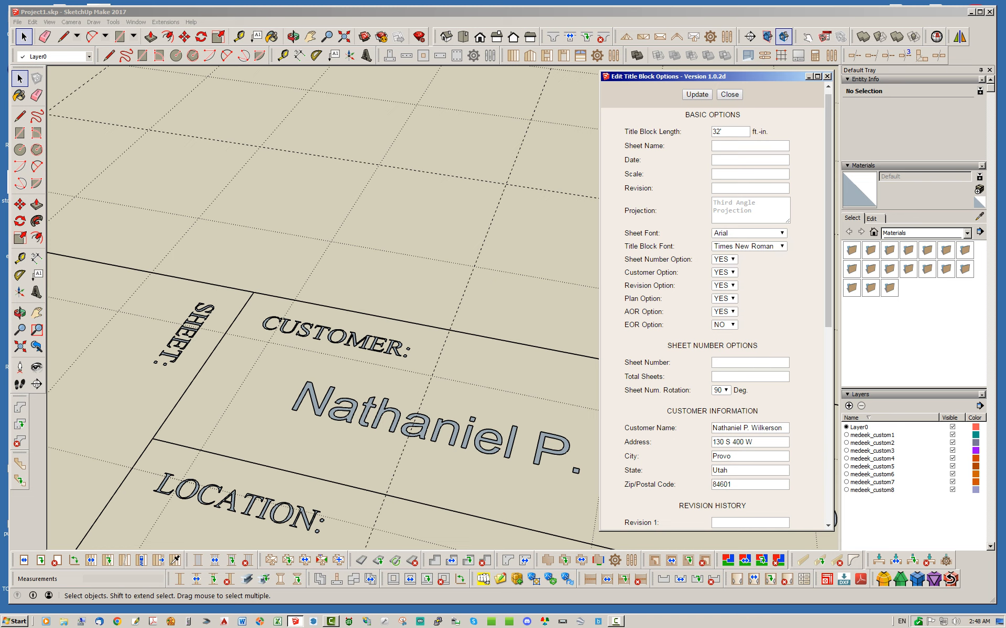
pyautogui.scroll(-3, 350, 306)
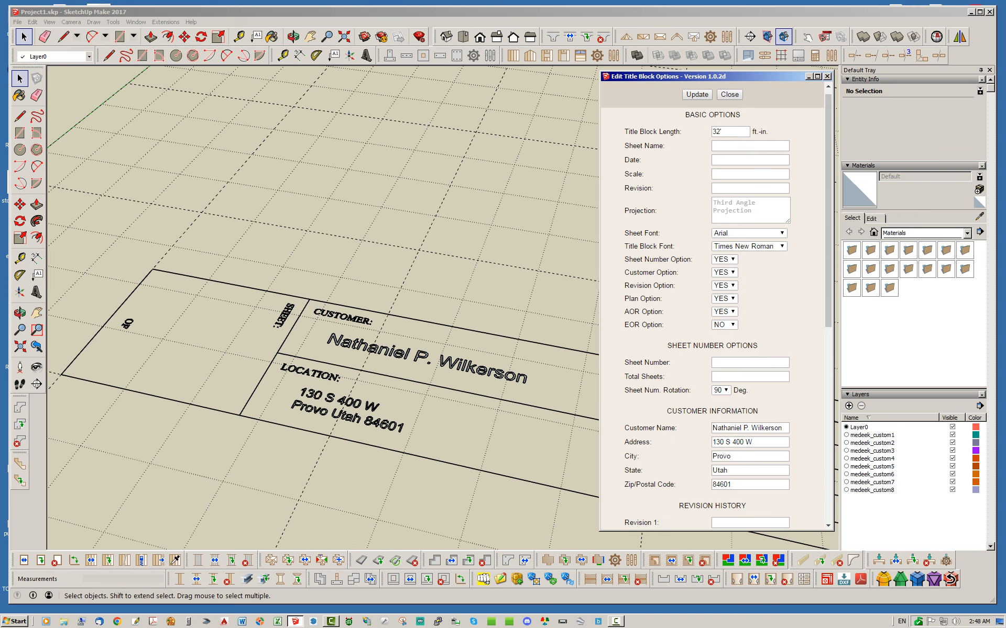
# - Set the title block font to Century Gothic, update the title block and close its options
pyautogui.click(749, 246)
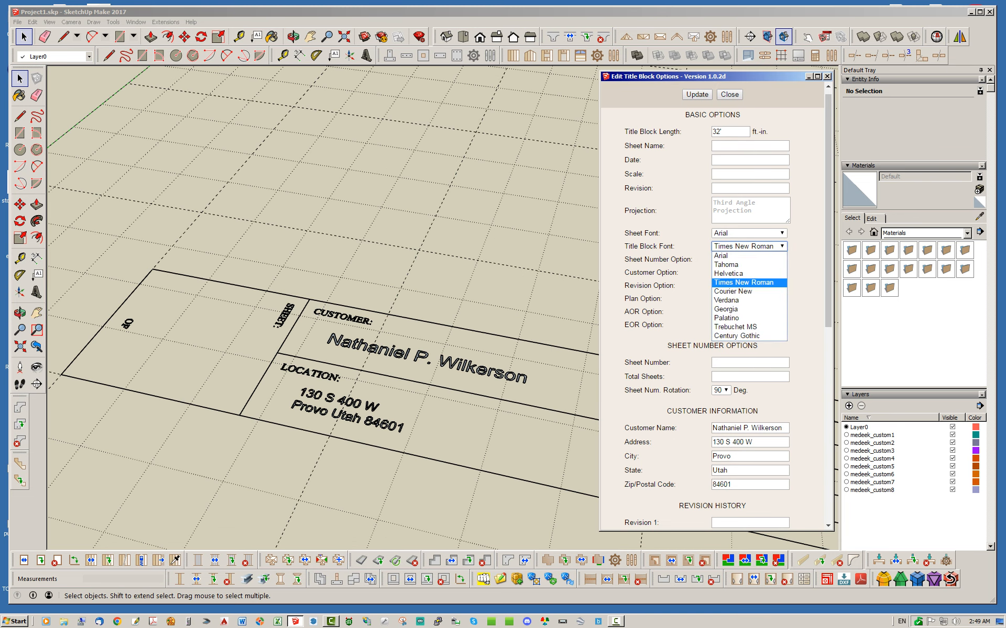
pyautogui.click(736, 337)
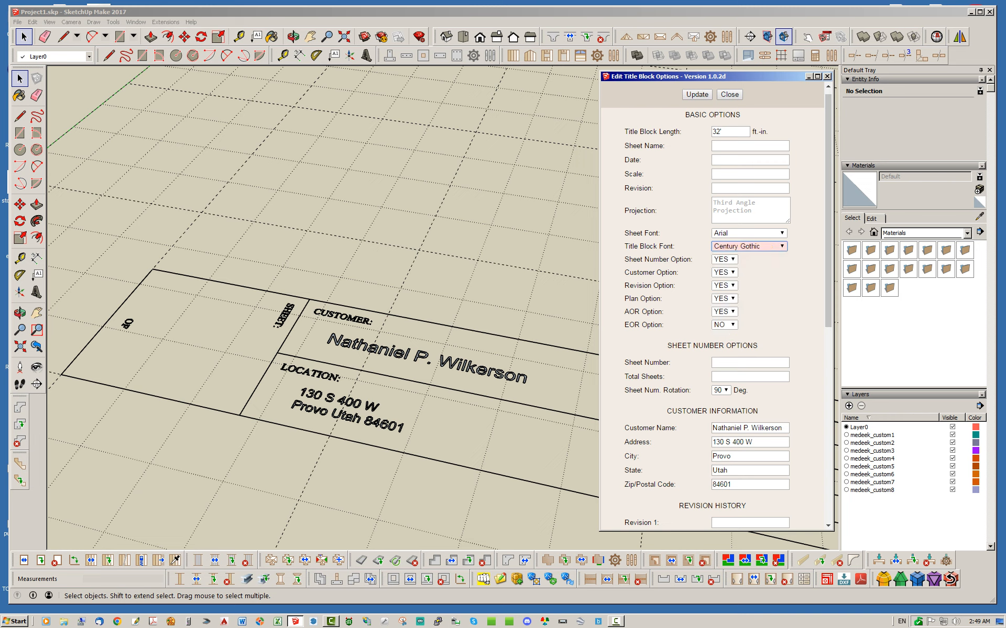
pyautogui.click(697, 94)
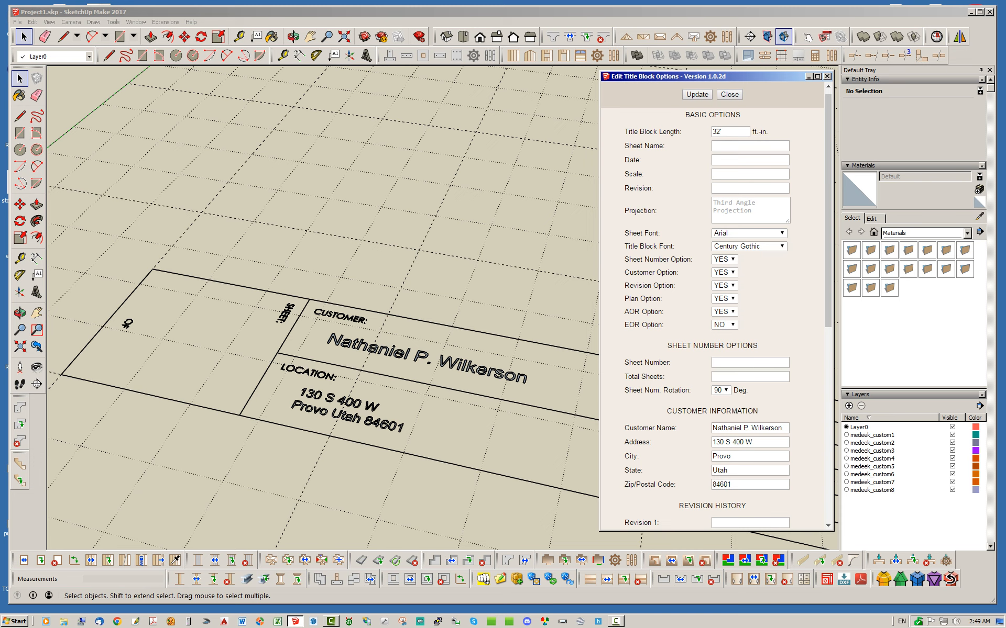
pyautogui.click(729, 94)
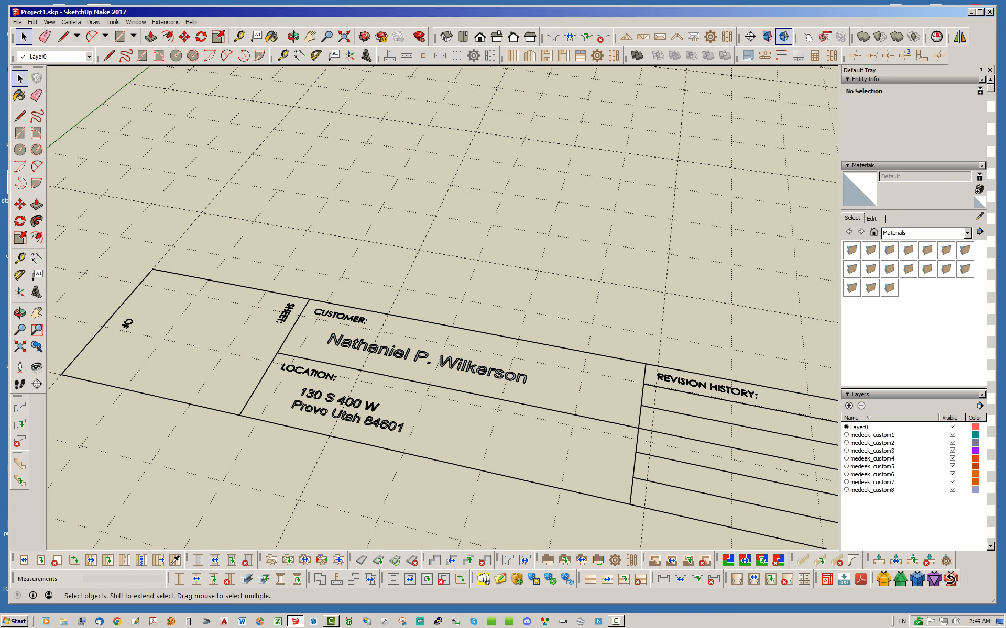
# - Open the editing options of the title block assembly on the grid
pyautogui.scroll(-10, 317, 284)
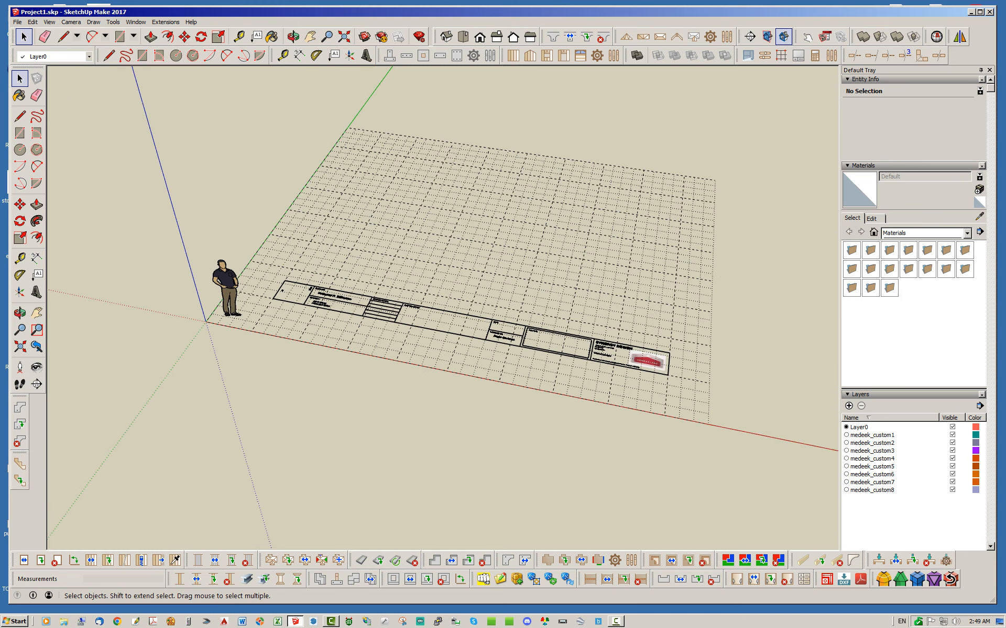
pyautogui.scroll(3, 349, 300)
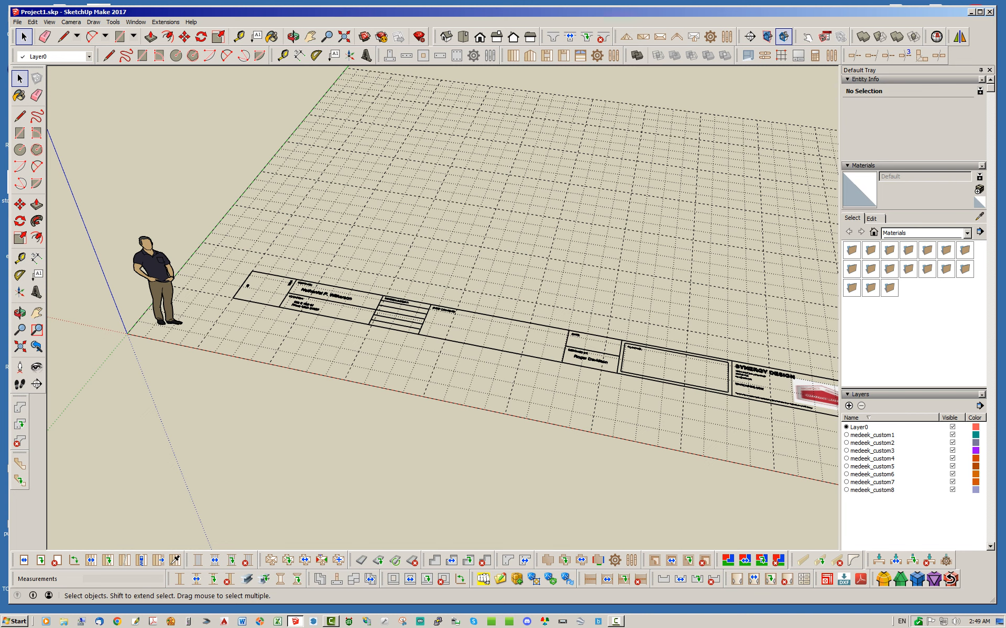
pyautogui.scroll(-3, 319, 347)
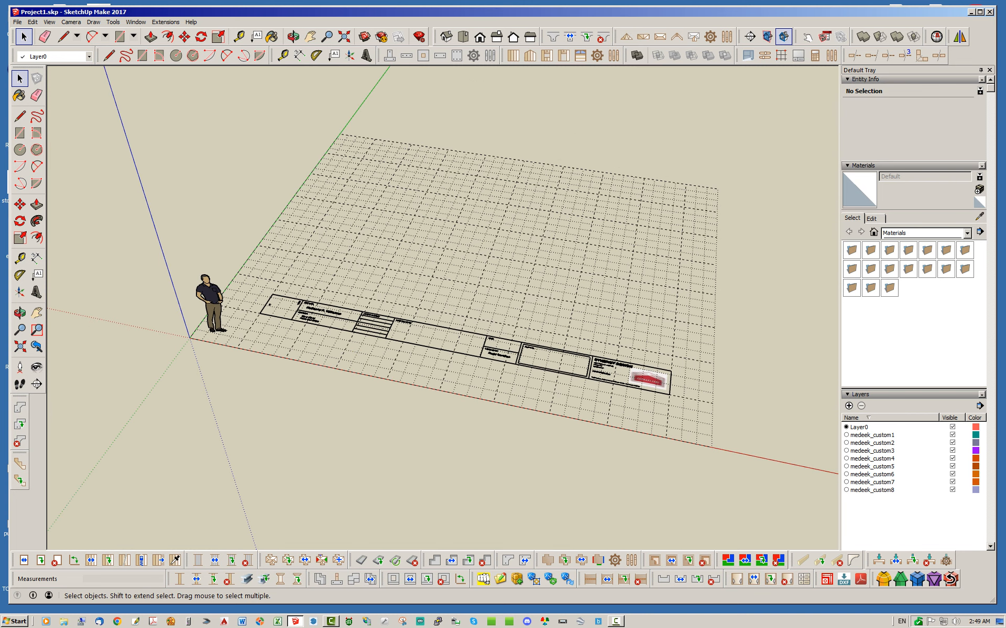
pyautogui.scroll(1, 390, 324)
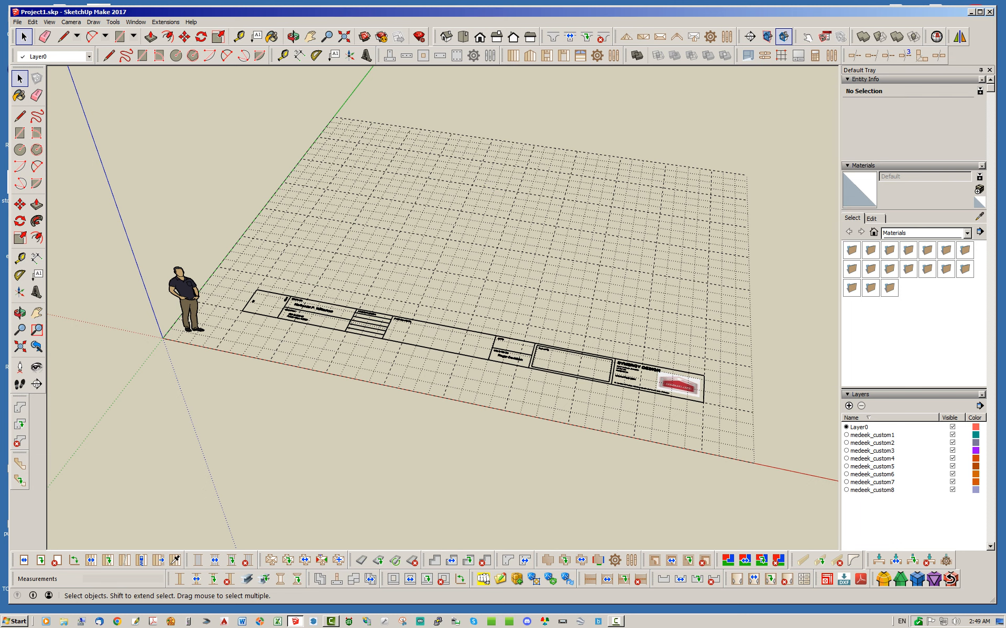
pyautogui.scroll(2, 666, 369)
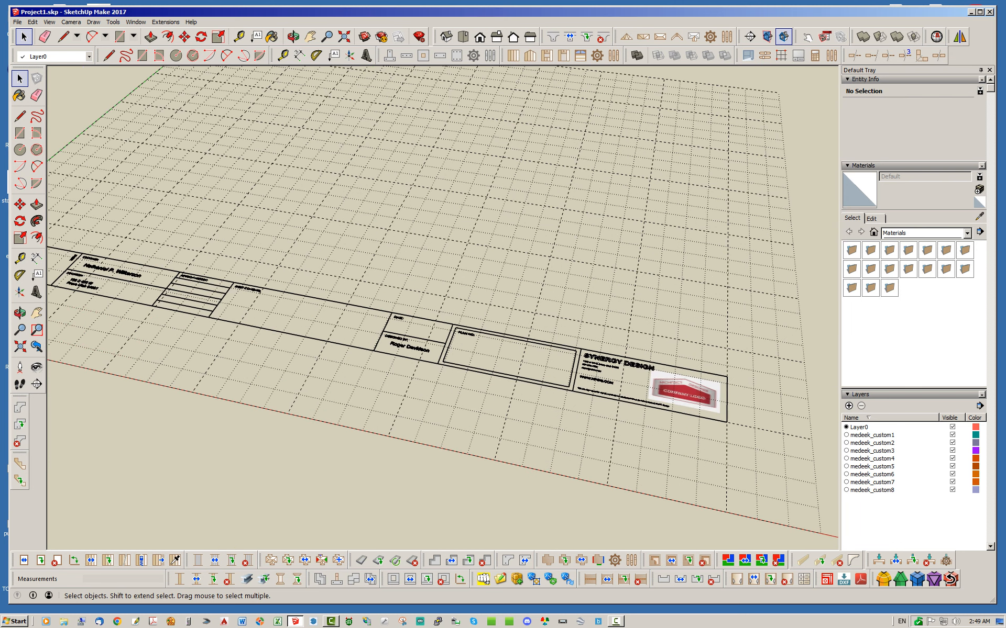
pyautogui.scroll(-1, 811, 446)
pyautogui.rightClick(491, 360)
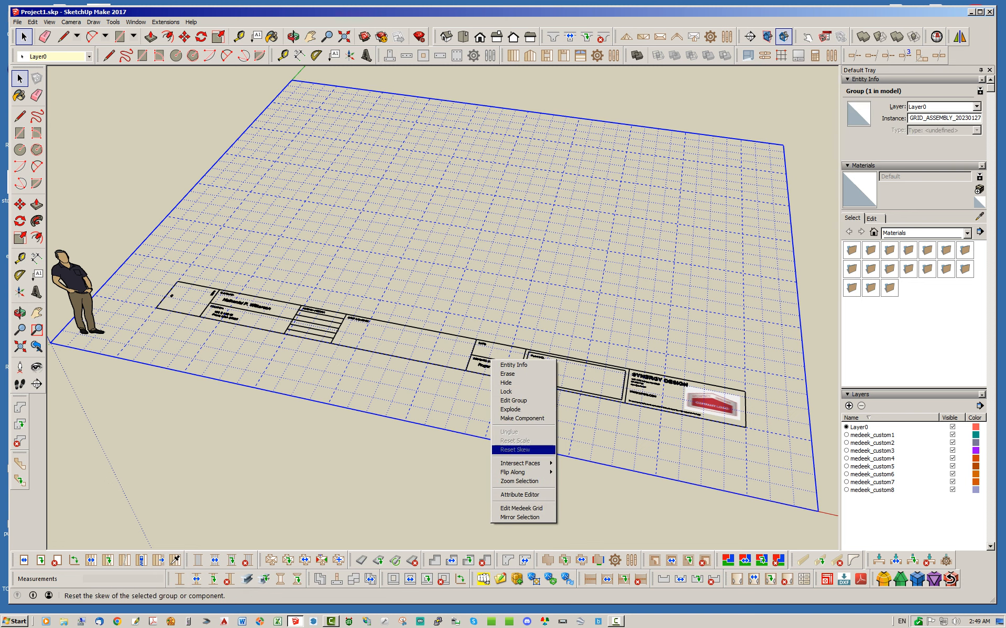
pyautogui.click(643, 386)
pyautogui.rightClick(642, 386)
pyautogui.click(669, 530)
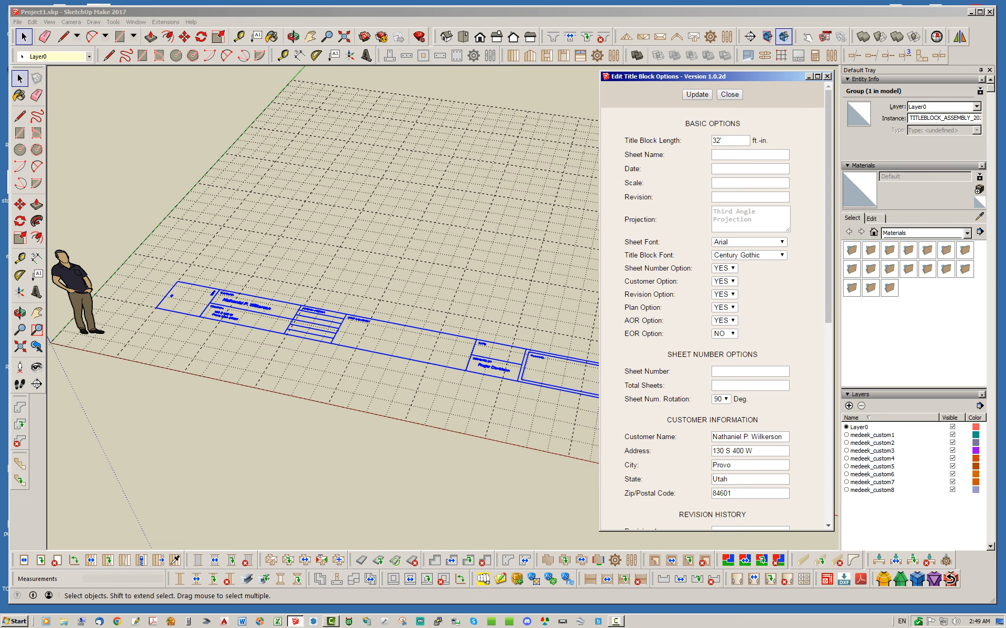
# - Set the sheet name to FLOOR PLAN and the date to 10/28/2021, updating the title block with both
pyautogui.click(744, 155)
pyautogui.write('FLOOR PLAN')
pyautogui.click(696, 94)
pyautogui.click(750, 170)
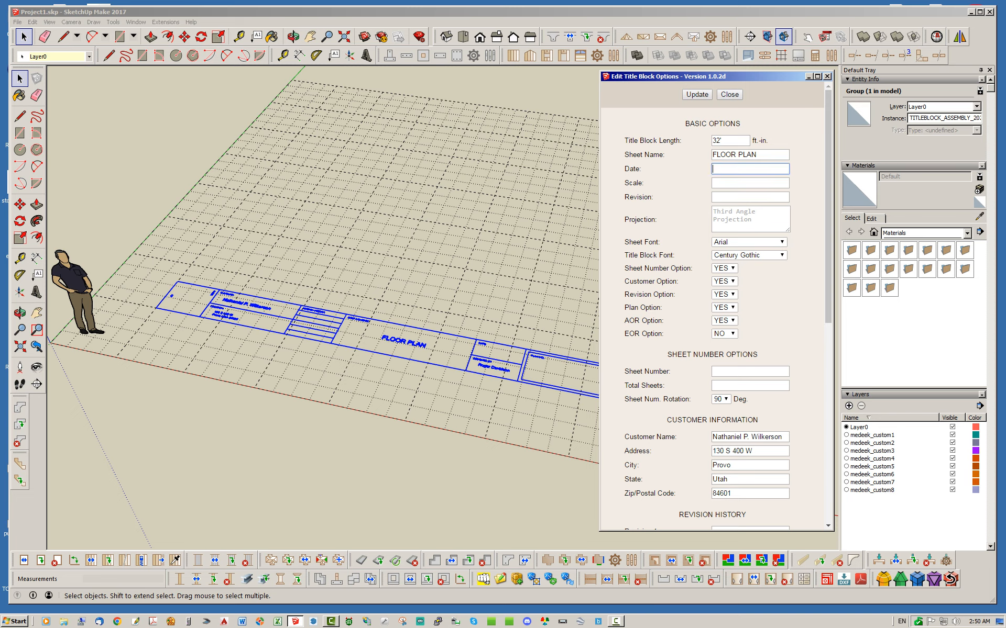
pyautogui.write('10/28/2021')
pyautogui.click(697, 95)
# - Set the title block's revision option to NO and update the title block
pyautogui.scroll(-3, 712, 315)
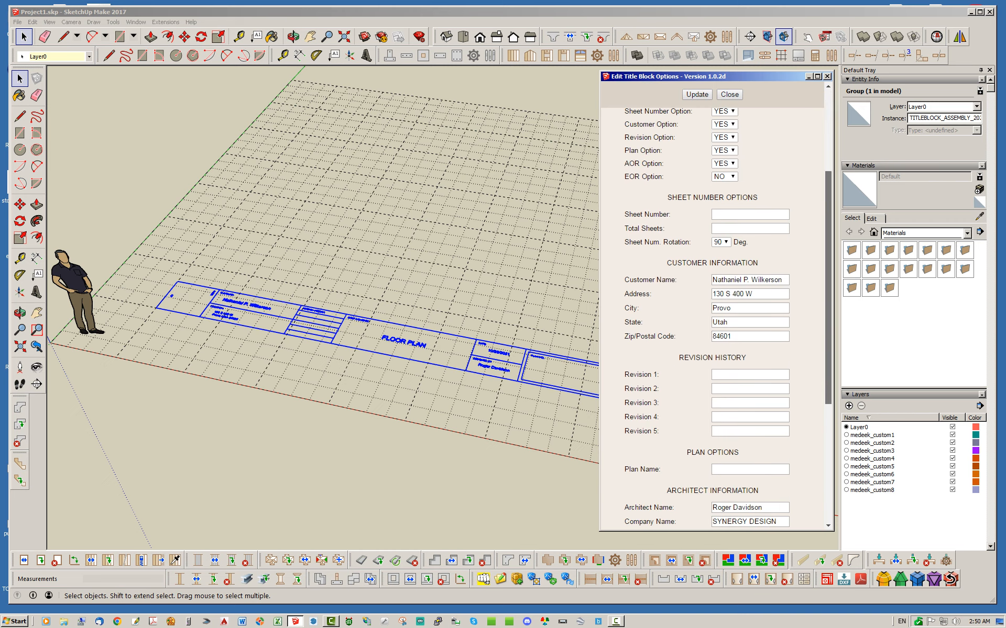
pyautogui.scroll(3, 712, 314)
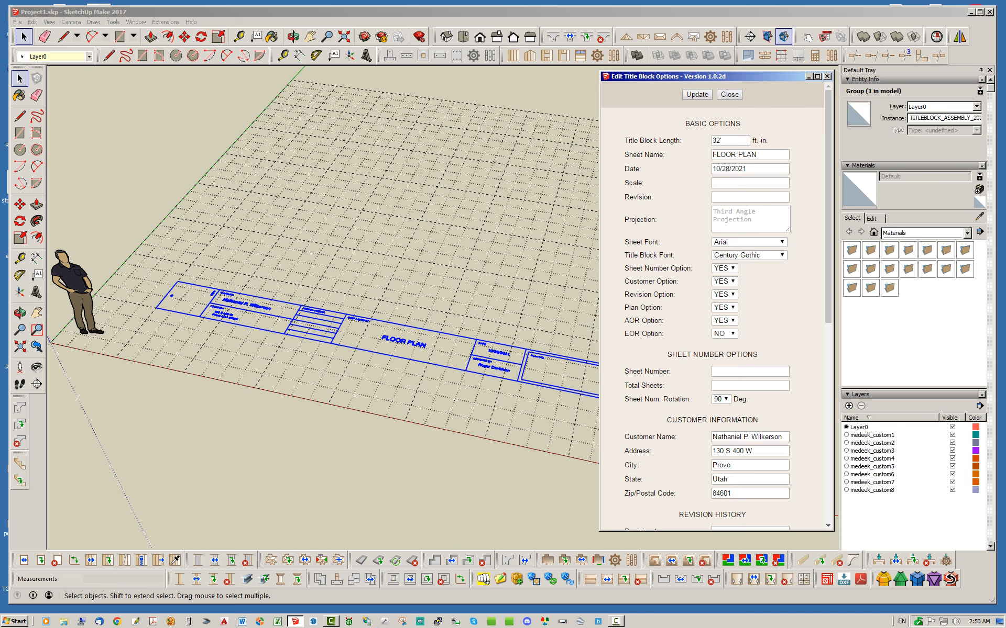
pyautogui.click(723, 294)
pyautogui.click(720, 312)
pyautogui.click(696, 94)
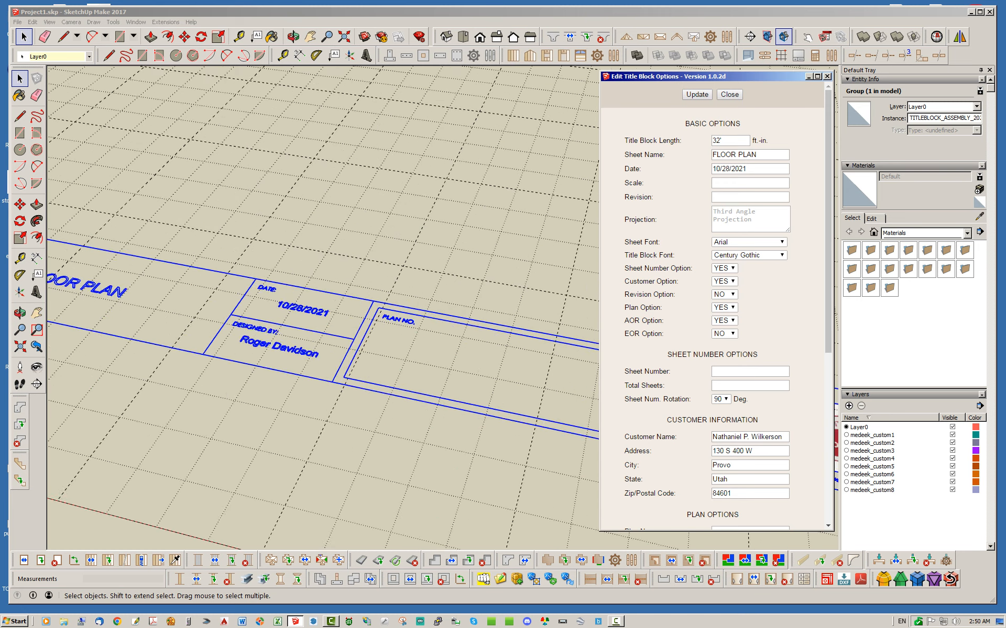
# - Enter SMITH RESIDENCE as the plan name and update the title block
pyautogui.scroll(-4, 727, 318)
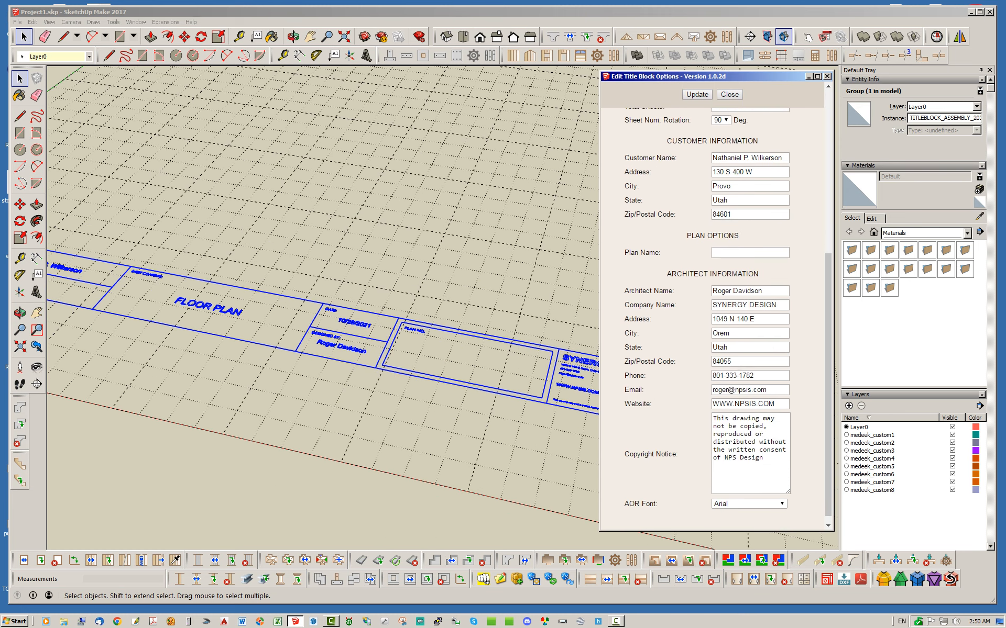
pyautogui.scroll(2, 727, 319)
pyautogui.click(750, 393)
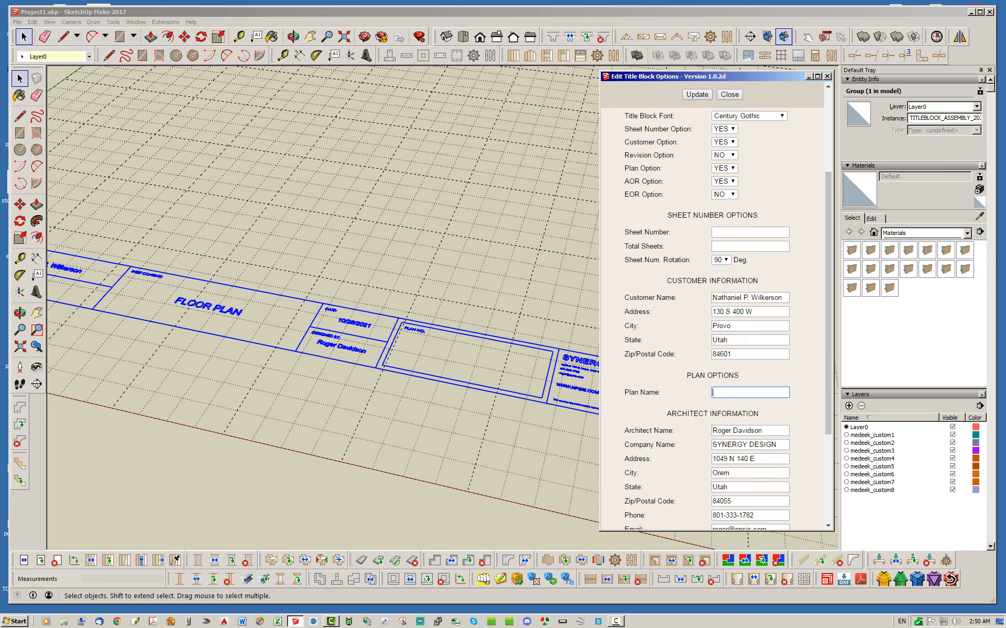
pyautogui.write('Smi')
pyautogui.press('BackSpace')
pyautogui.press('BackSpace')
pyautogui.press('BackSpace')
pyautogui.write('S')
pyautogui.write('H RESIDENCE')
pyautogui.click(697, 95)
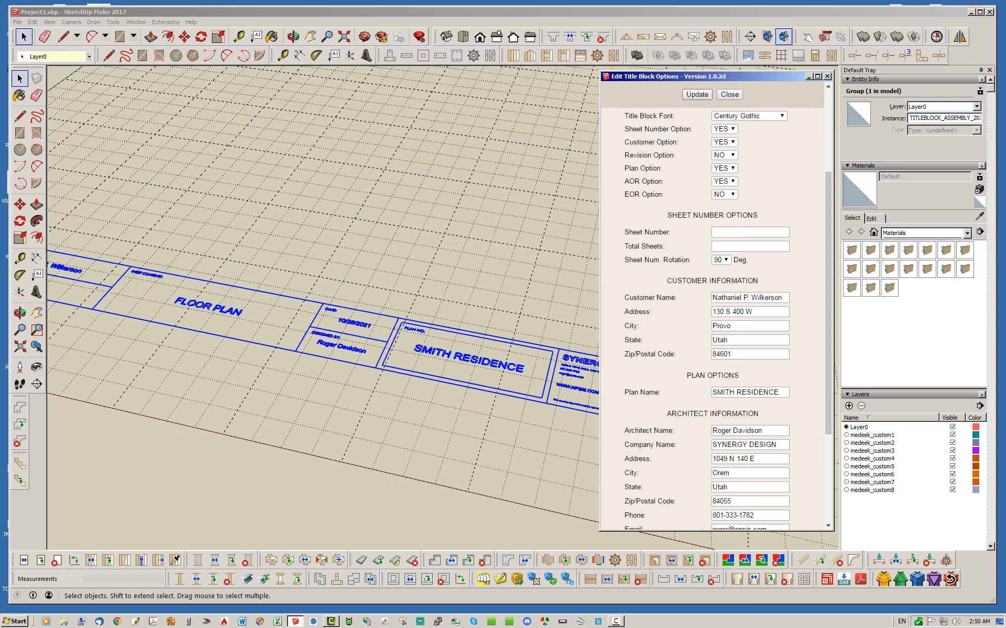
# - Set the sheet number to A1 and the total sheets to A10, update the title block and inspect the sheet section
pyautogui.scroll(-3, 513, 383)
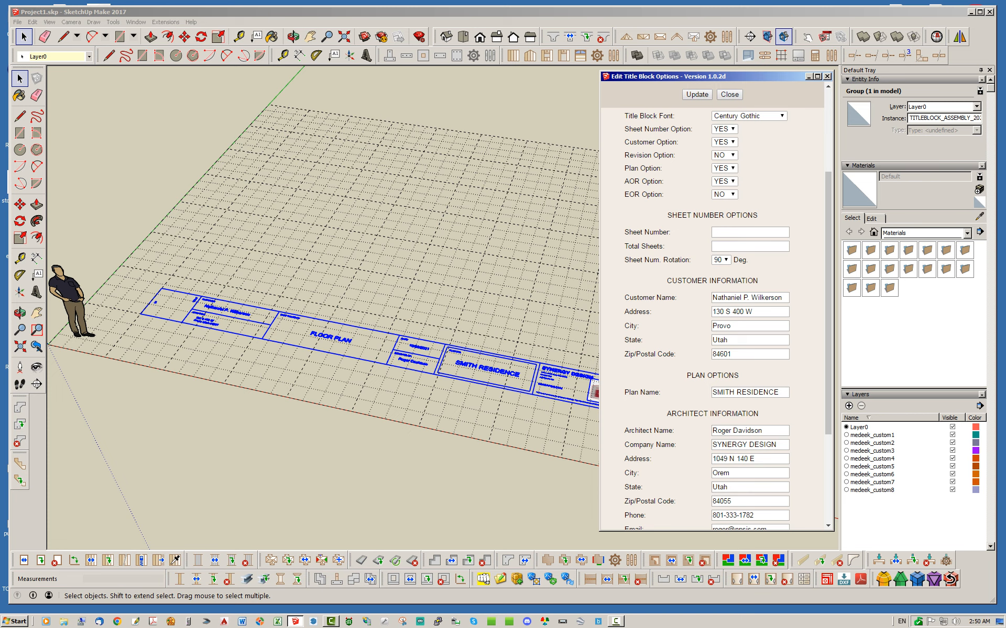
pyautogui.scroll(5, 713, 315)
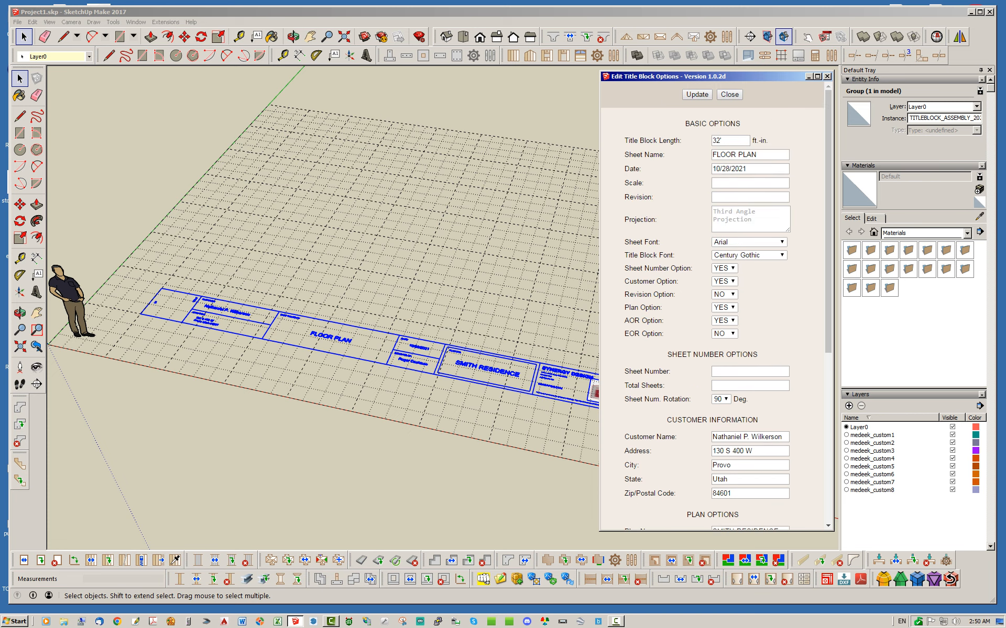
pyautogui.click(750, 372)
pyautogui.write('A1')
pyautogui.press('Tab')
pyautogui.write('A10')
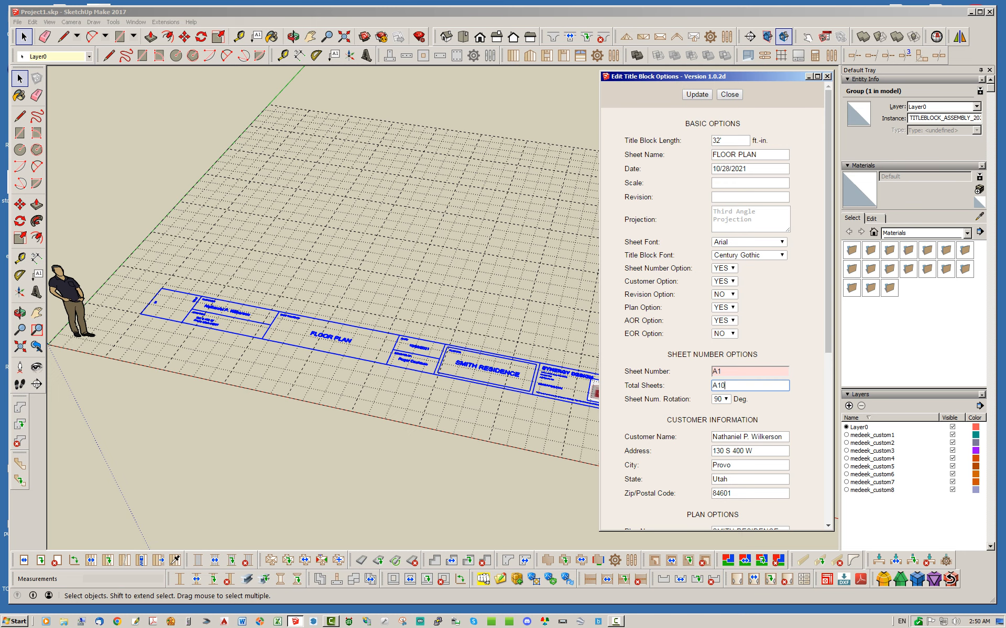
pyautogui.click(697, 95)
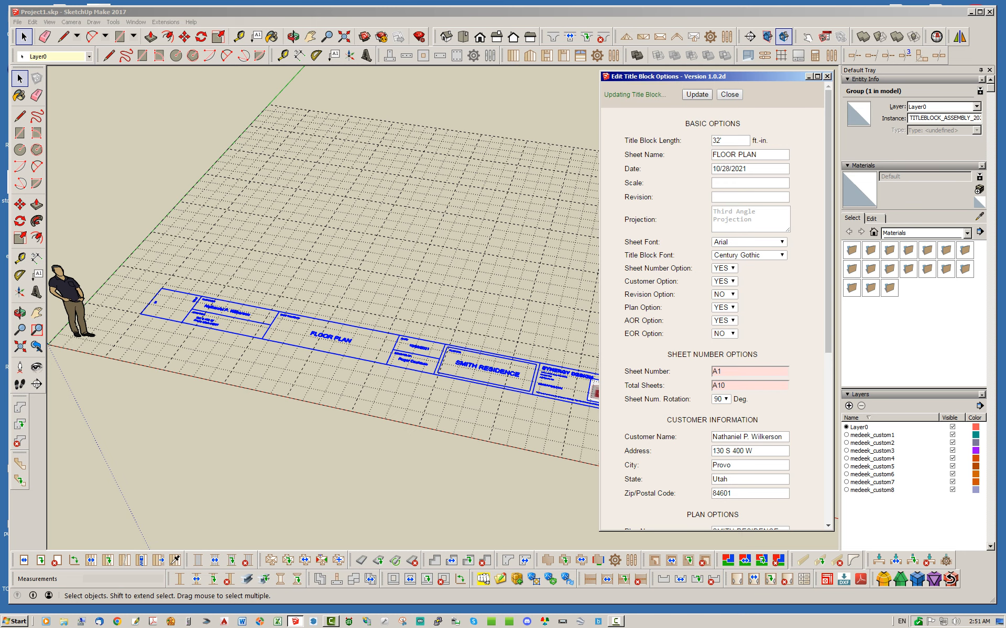
pyautogui.scroll(10, 157, 290)
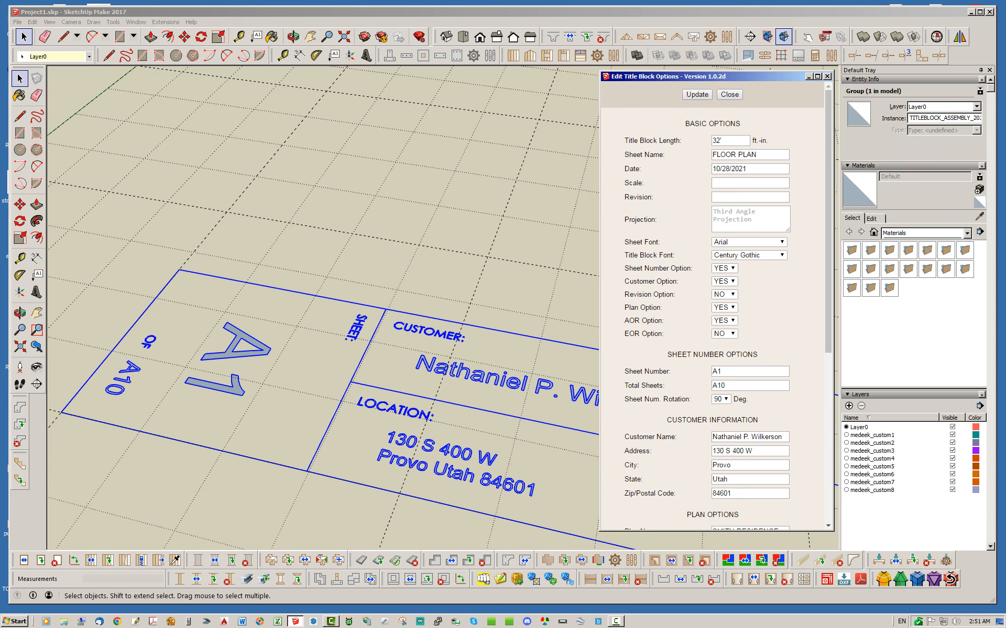
pyautogui.scroll(-3, 267, 332)
pyautogui.scroll(-2, 268, 334)
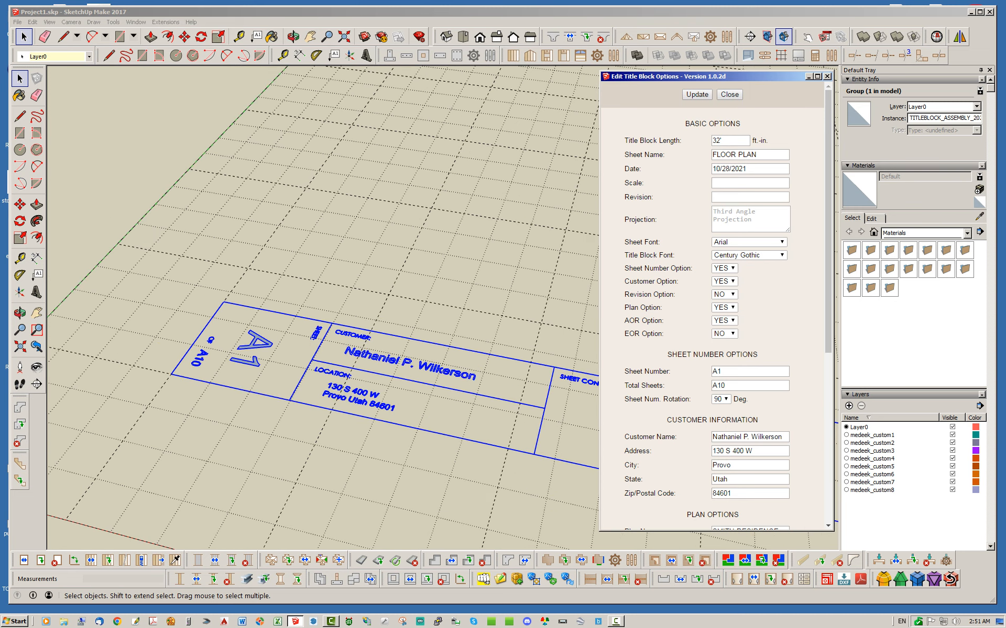
# - Set the sheet number rotation to 0 degrees and update the title block
pyautogui.scroll(-4, 262, 335)
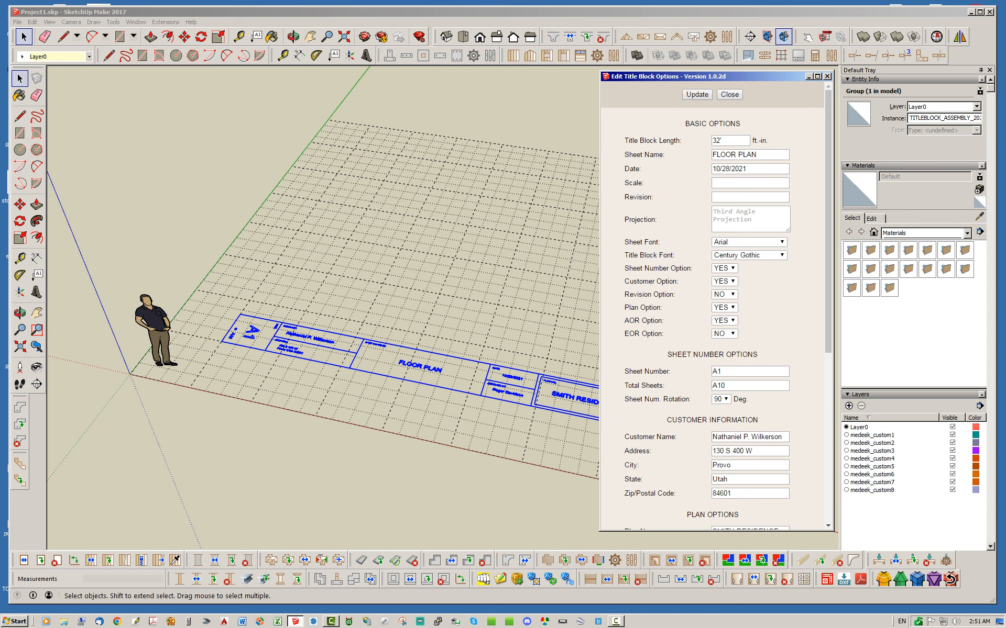
pyautogui.scroll(2, 225, 343)
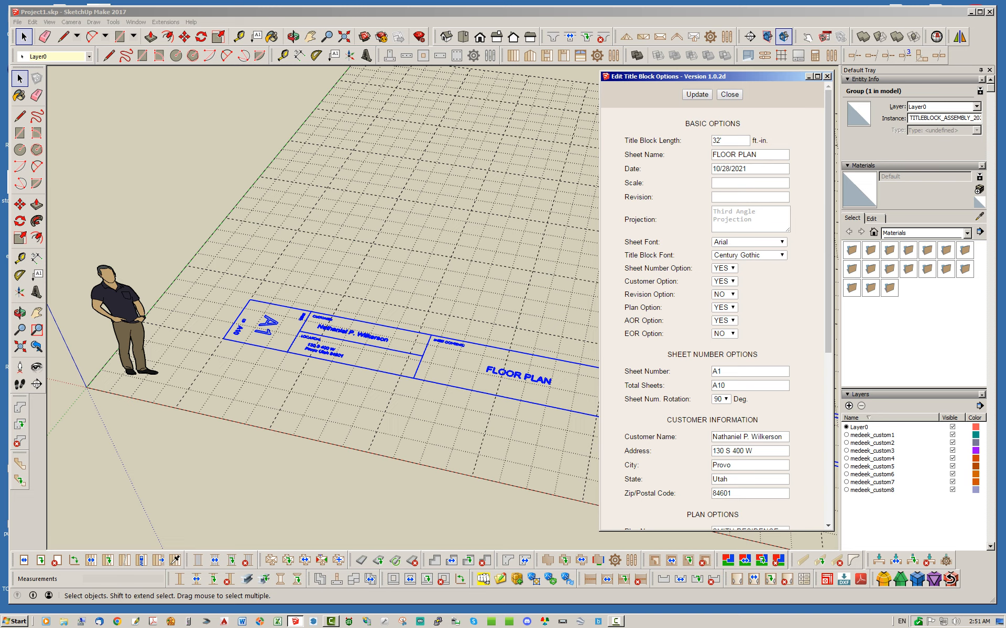
pyautogui.click(721, 399)
pyautogui.click(719, 410)
pyautogui.click(697, 95)
pyautogui.scroll(4, 270, 301)
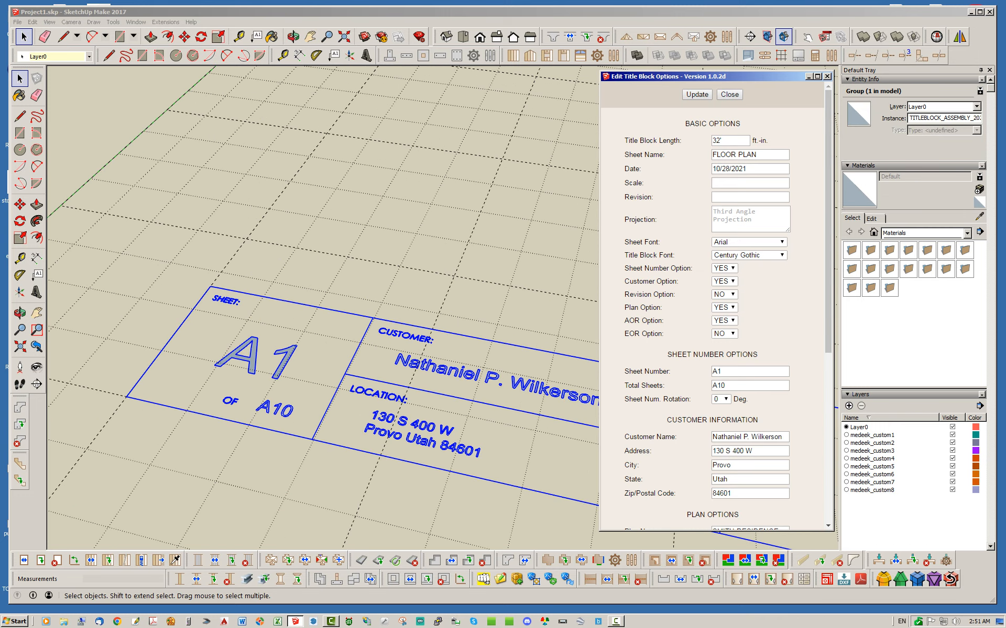
# - Examine the updated title block on the grid, from its sheet number section to the company logo
pyautogui.scroll(-6, 265, 330)
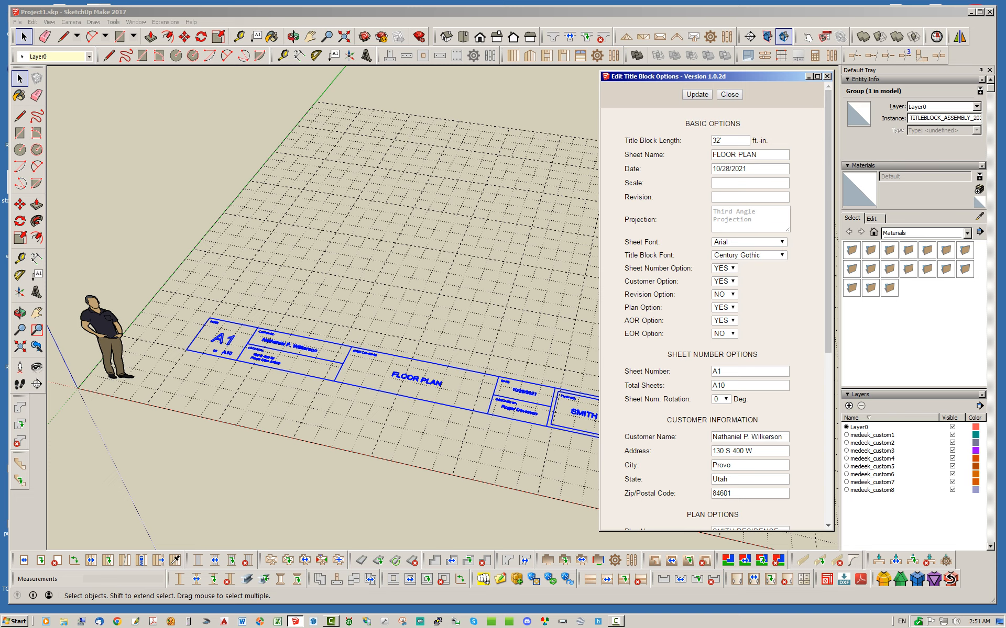
pyautogui.scroll(-5, 296, 334)
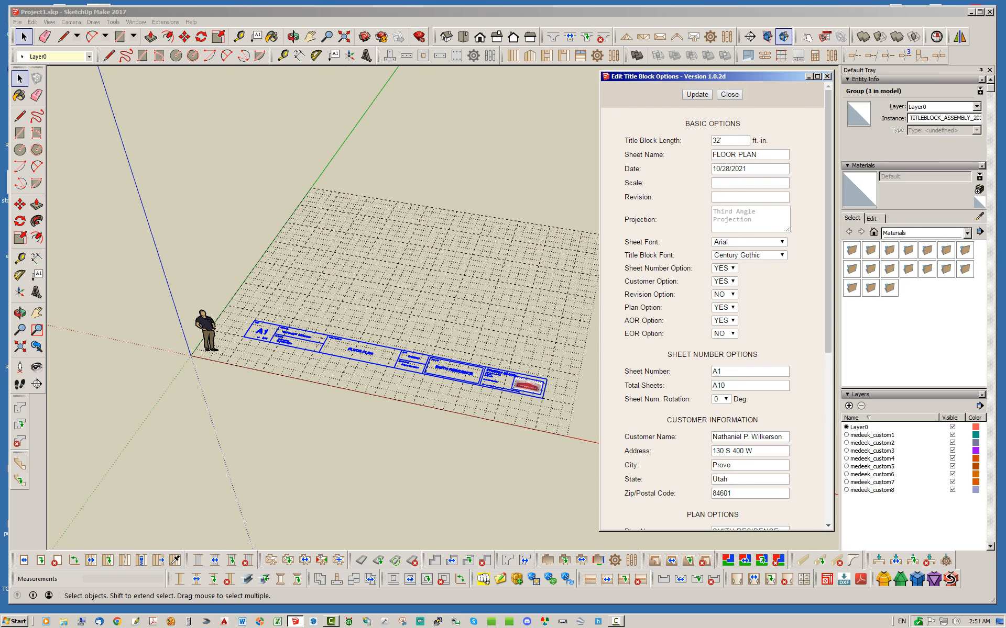
pyautogui.scroll(3, 453, 361)
pyautogui.scroll(-1, 493, 364)
pyautogui.scroll(5, 197, 320)
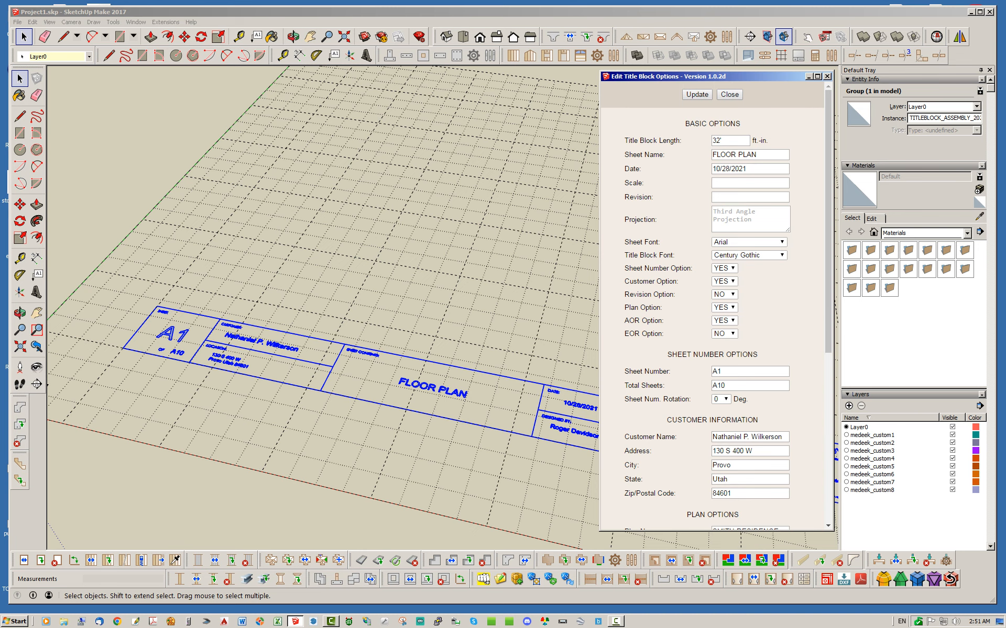
pyautogui.scroll(-3, 212, 295)
pyautogui.scroll(-1, 514, 385)
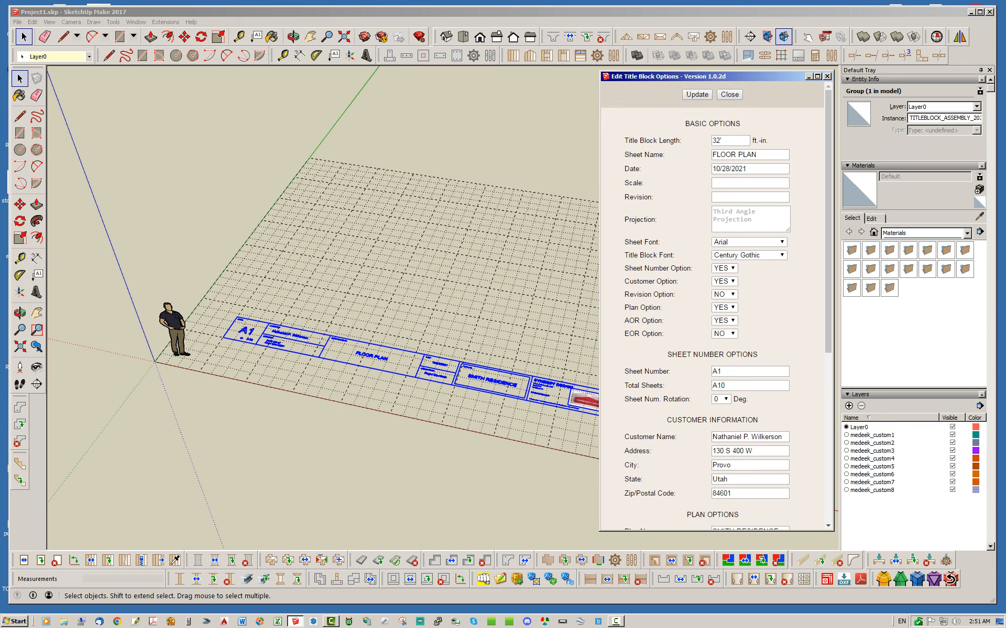
pyautogui.scroll(2, 578, 397)
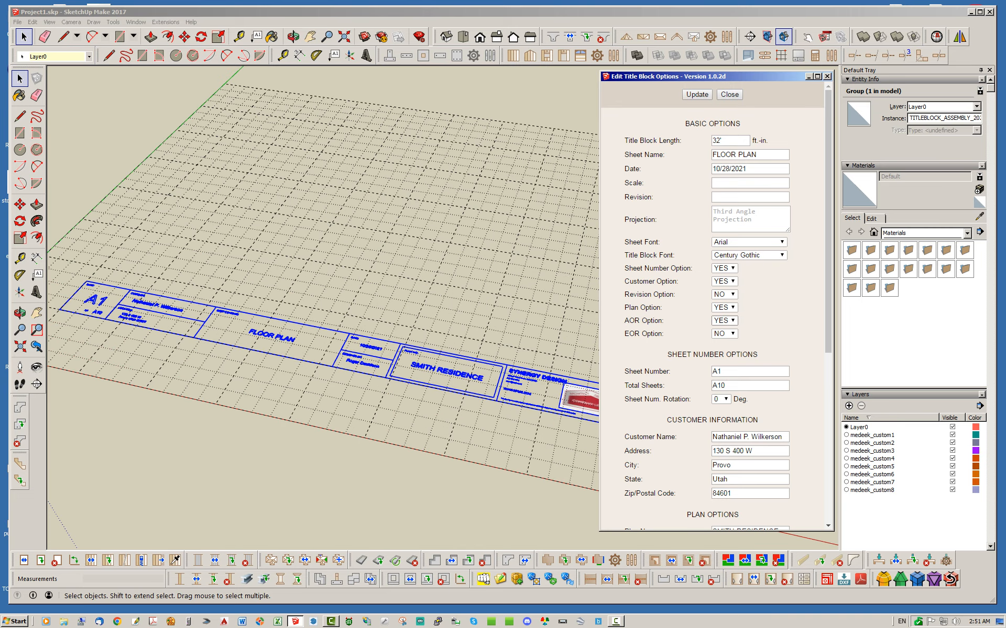
# - Set the AOR option to NO and update the title block
pyautogui.click(725, 321)
pyautogui.click(723, 340)
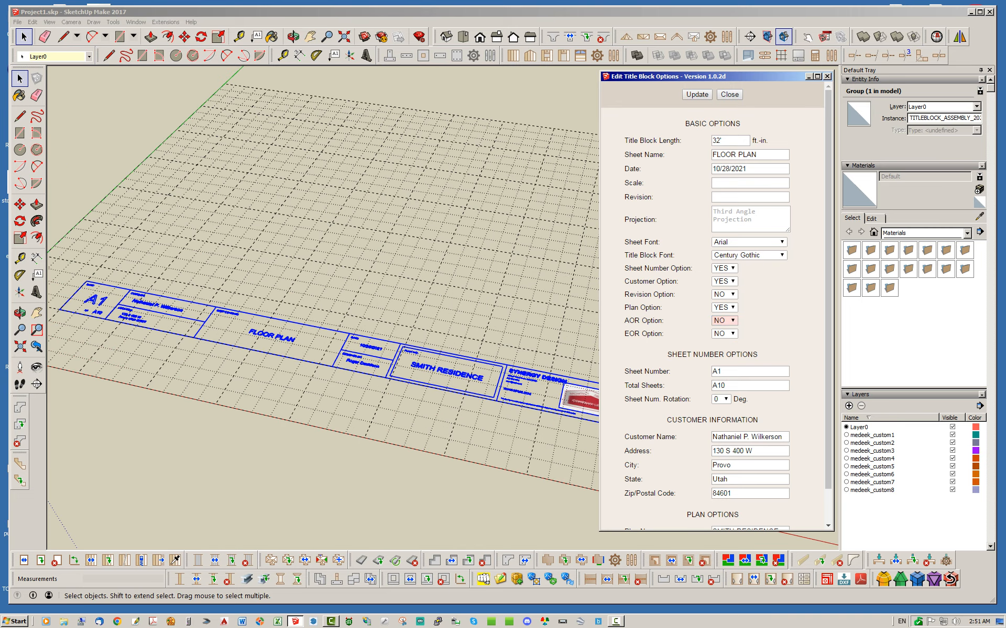
pyautogui.click(697, 95)
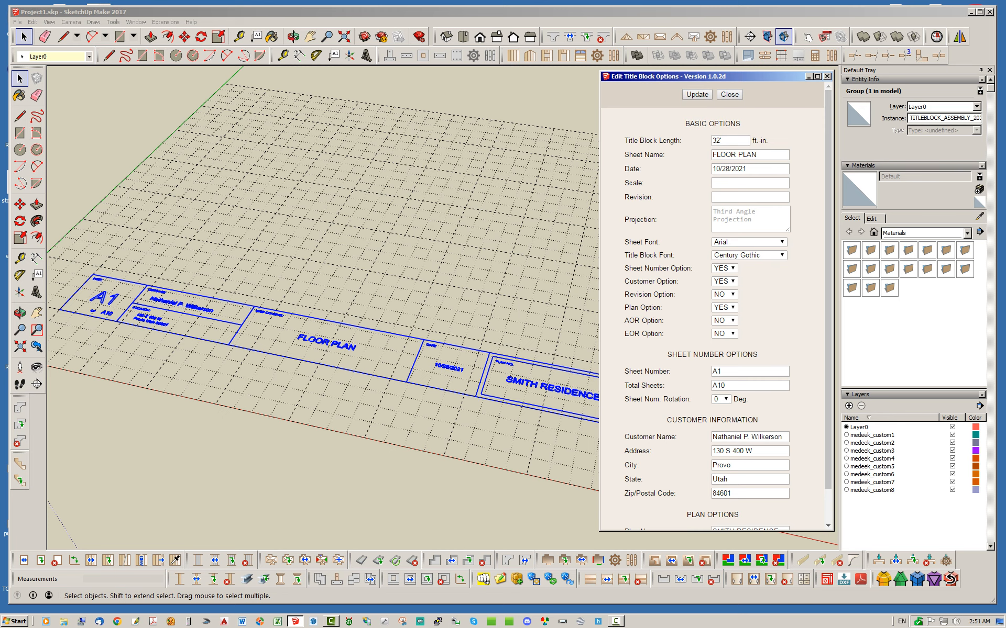
# - Set the AOR option back to YES, update the title block and check its date and designer sections
pyautogui.click(725, 321)
pyautogui.click(723, 330)
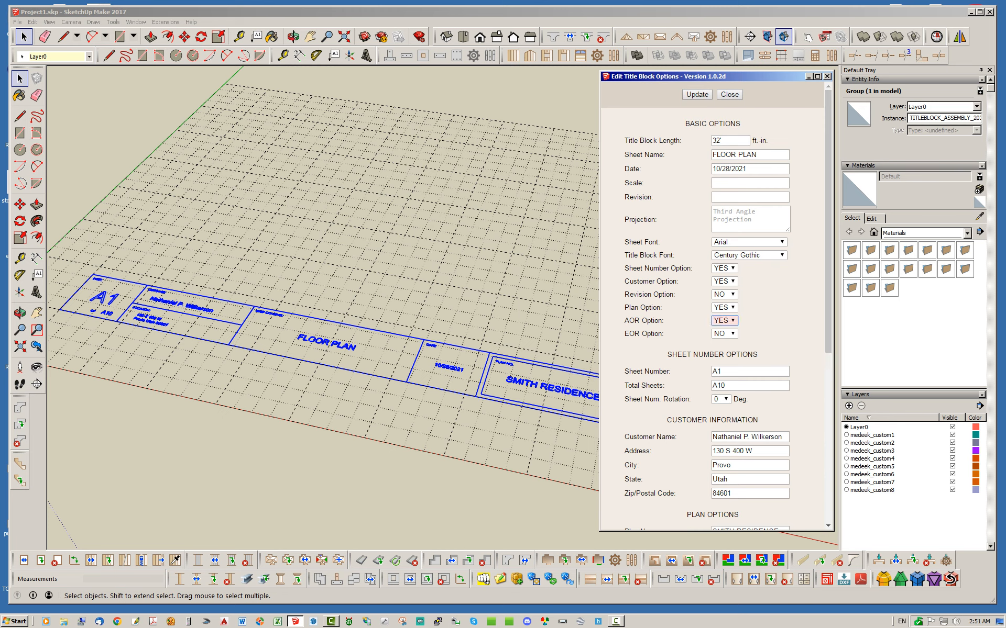
pyautogui.moveTo(828, 282); pyautogui.dragTo(828, 450)
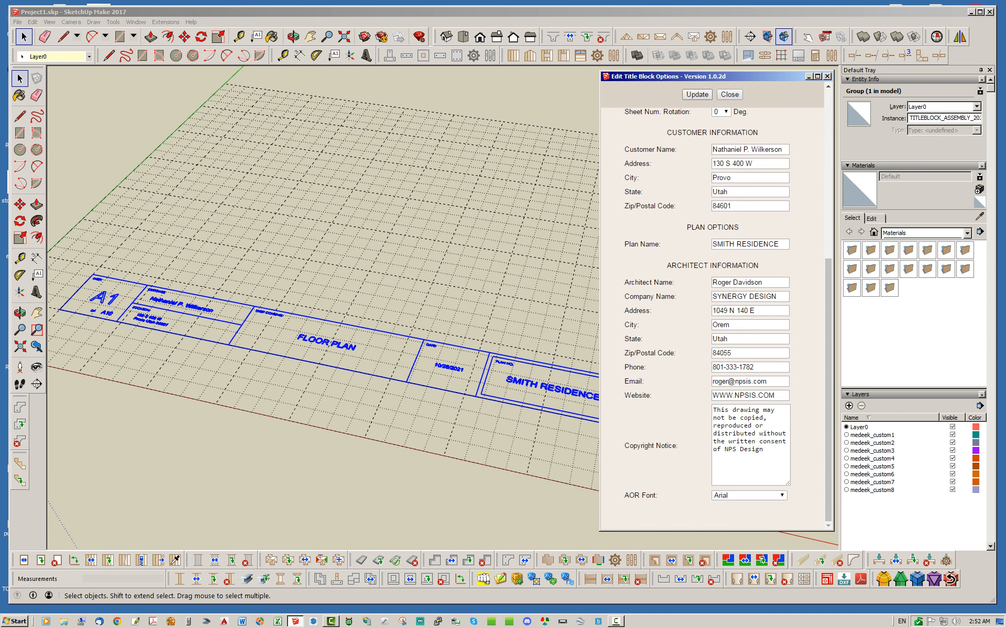
pyautogui.click(696, 94)
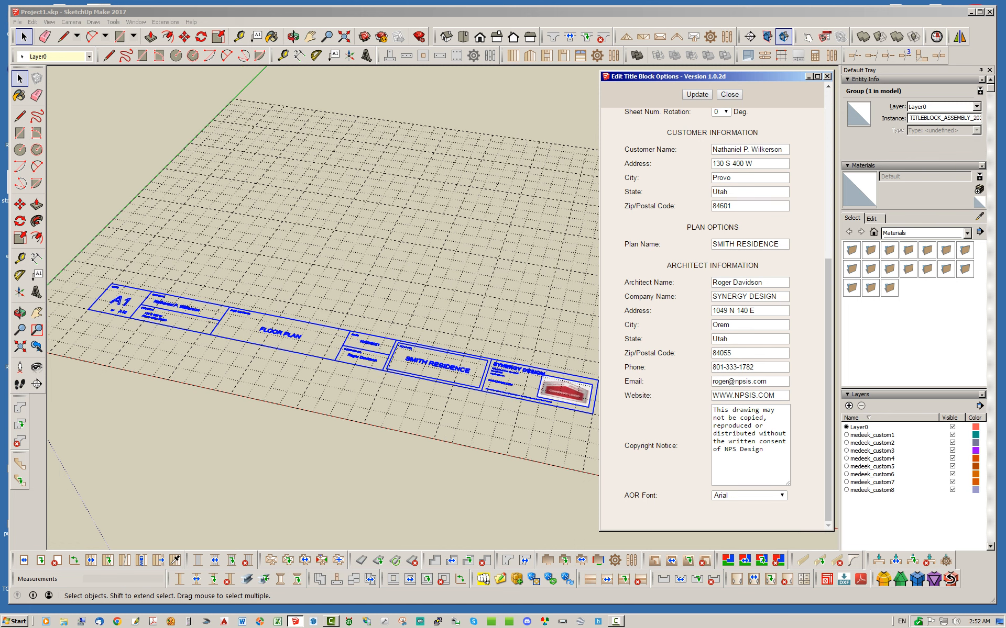
pyautogui.scroll(3, 333, 349)
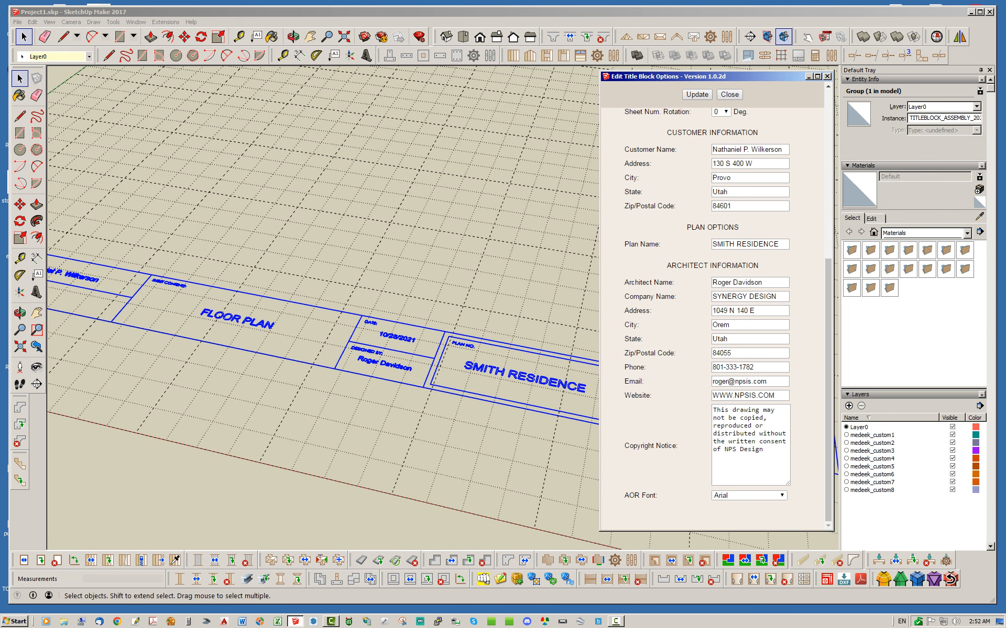
pyautogui.scroll(5, 712, 314)
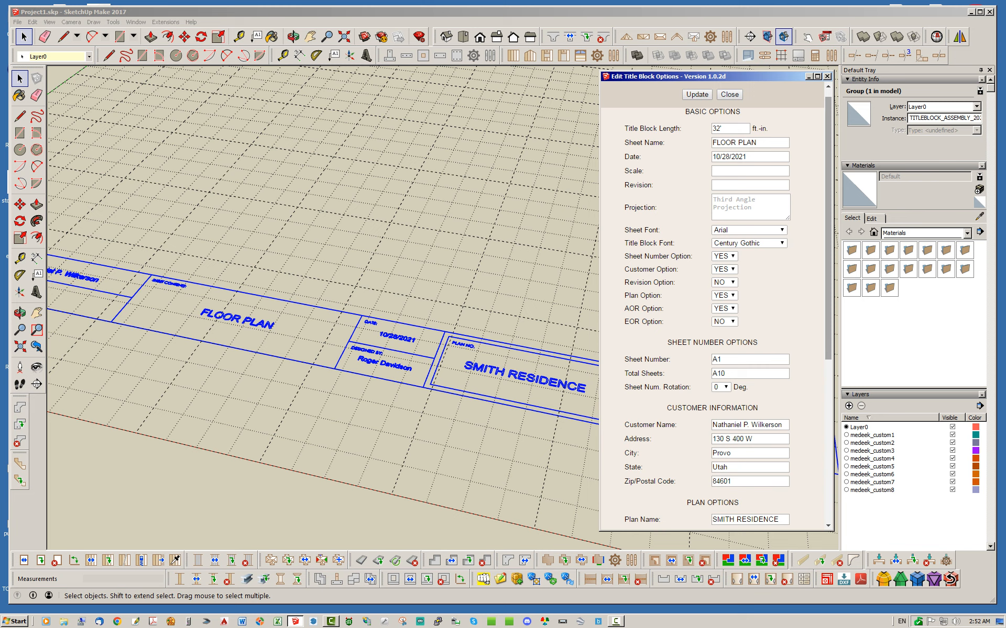
# - Set the EOR option to YES and update the title block
pyautogui.moveTo(828, 231); pyautogui.dragTo(828, 392)
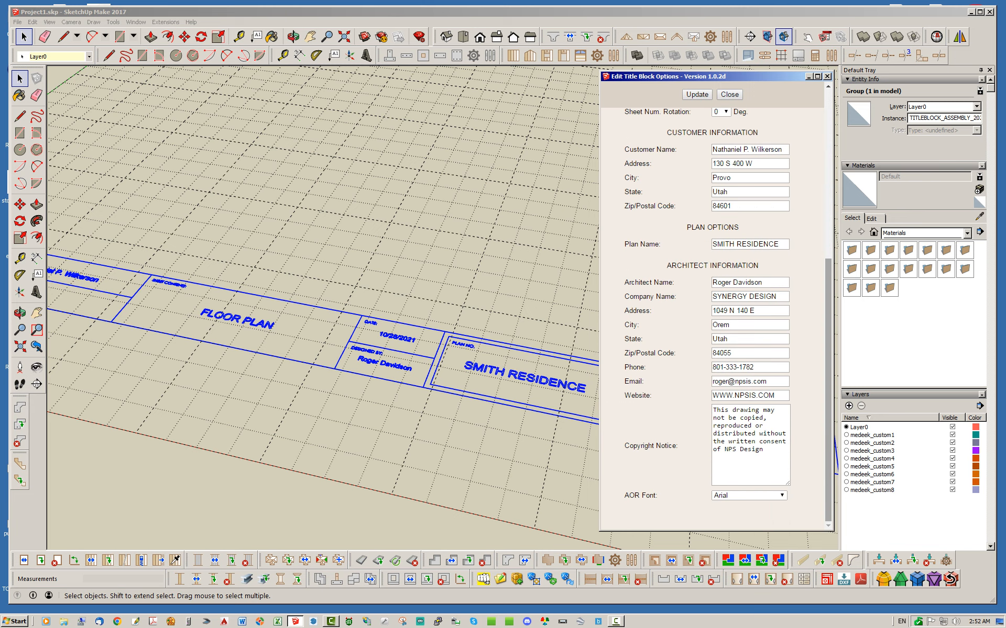
pyautogui.moveTo(827, 301)
pyautogui.mouseDown()
pyautogui.moveTo(827, 200)
pyautogui.moveTo(827, 302)
pyautogui.mouseUp()
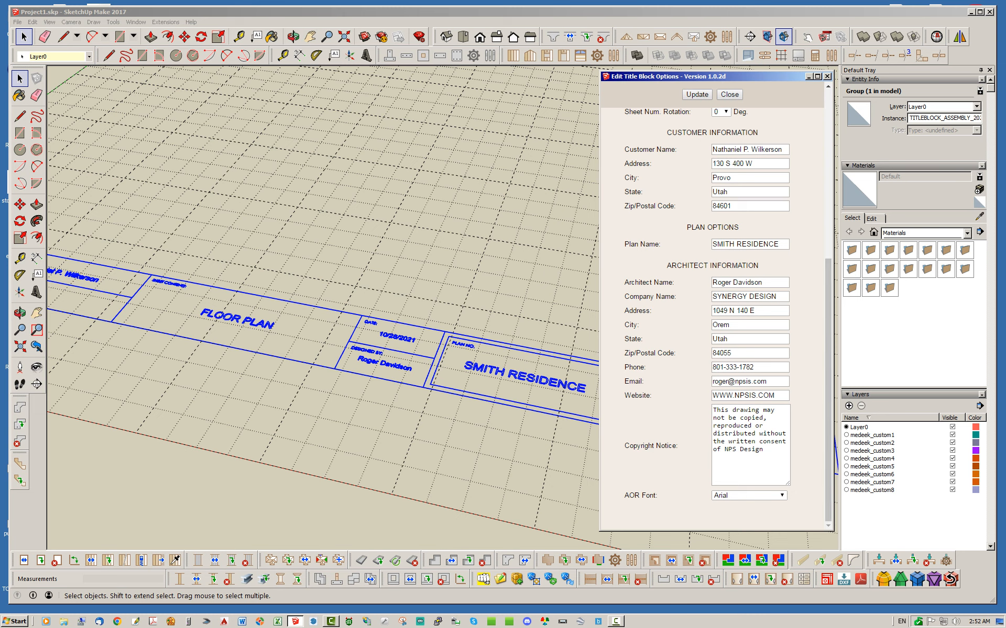
pyautogui.scroll(5, 749, 251)
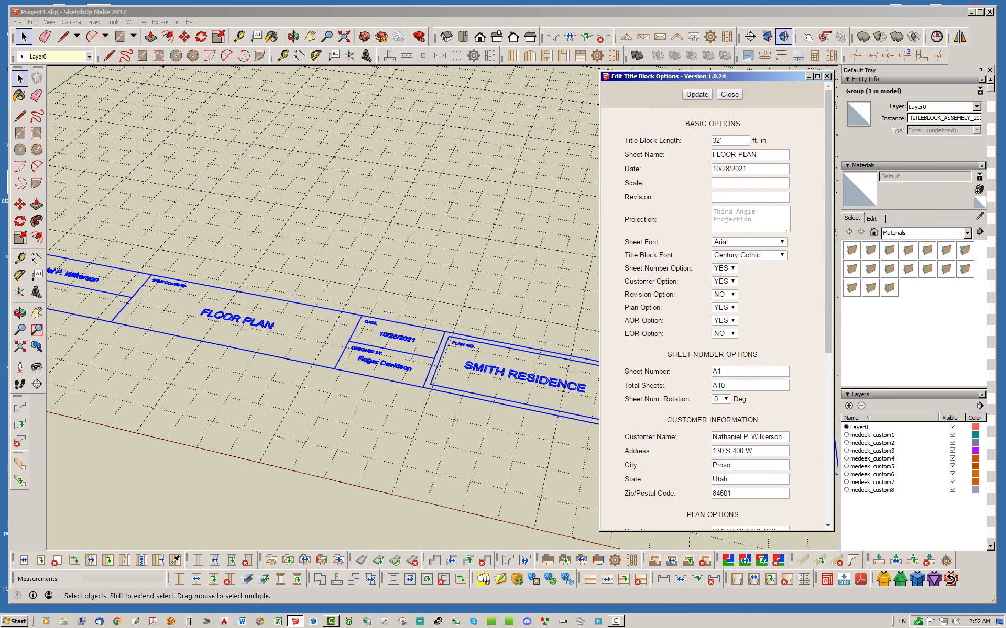
pyautogui.click(724, 333)
pyautogui.click(723, 344)
pyautogui.click(697, 94)
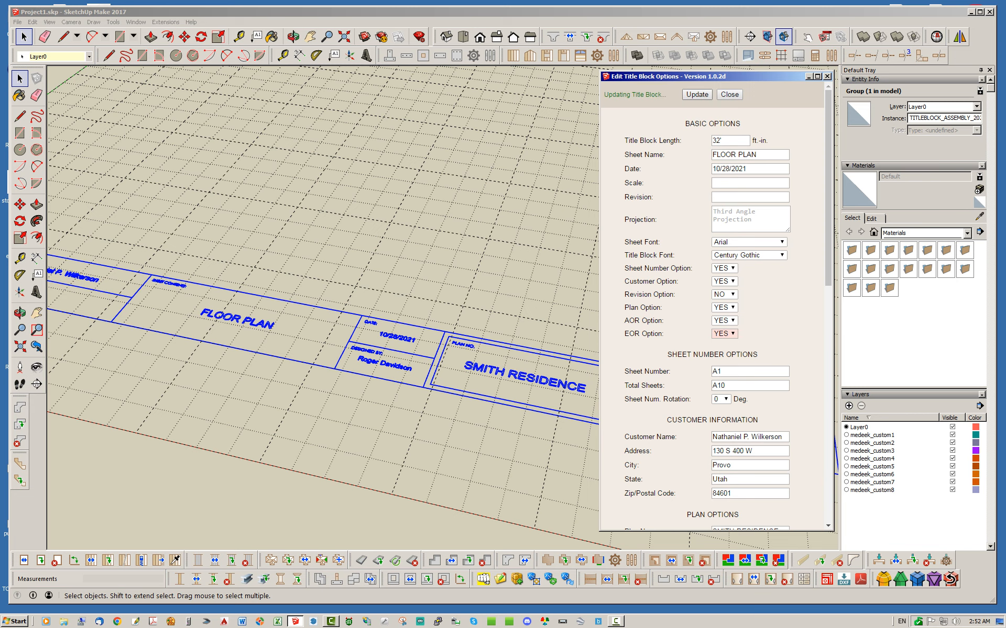
# - Examine the engineer section beside the architect section in the title block, and review the architect and engineer information fields
pyautogui.scroll(-5, 348, 267)
pyautogui.scroll(2, 362, 257)
pyautogui.scroll(4, 515, 346)
pyautogui.scroll(2, 450, 341)
pyautogui.scroll(-2, 451, 340)
pyautogui.scroll(5, 450, 341)
pyautogui.scroll(-3, 513, 347)
pyautogui.click(487, 252)
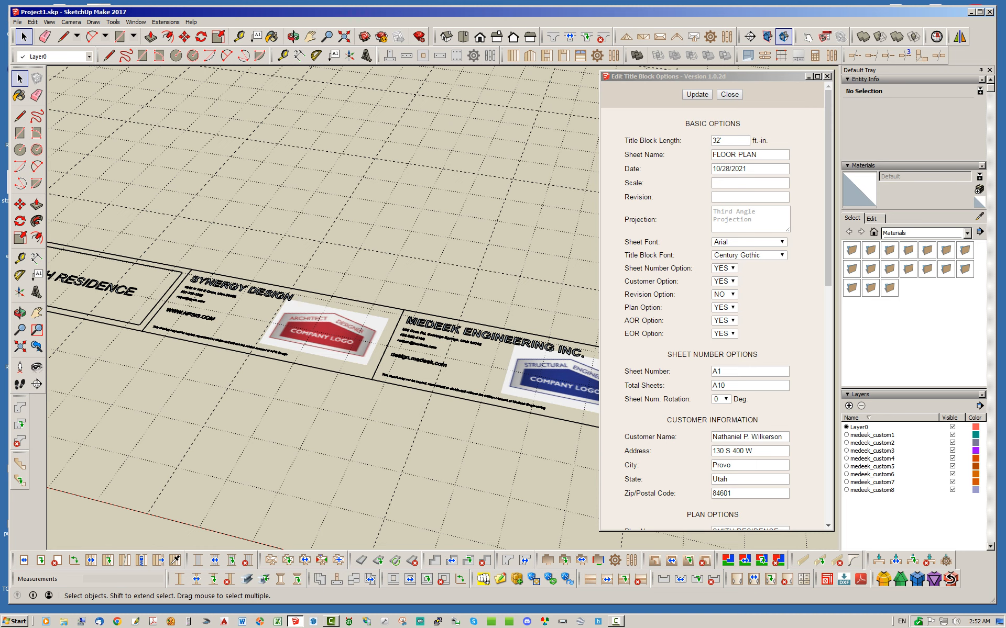
pyautogui.moveTo(828, 180); pyautogui.dragTo(828, 421)
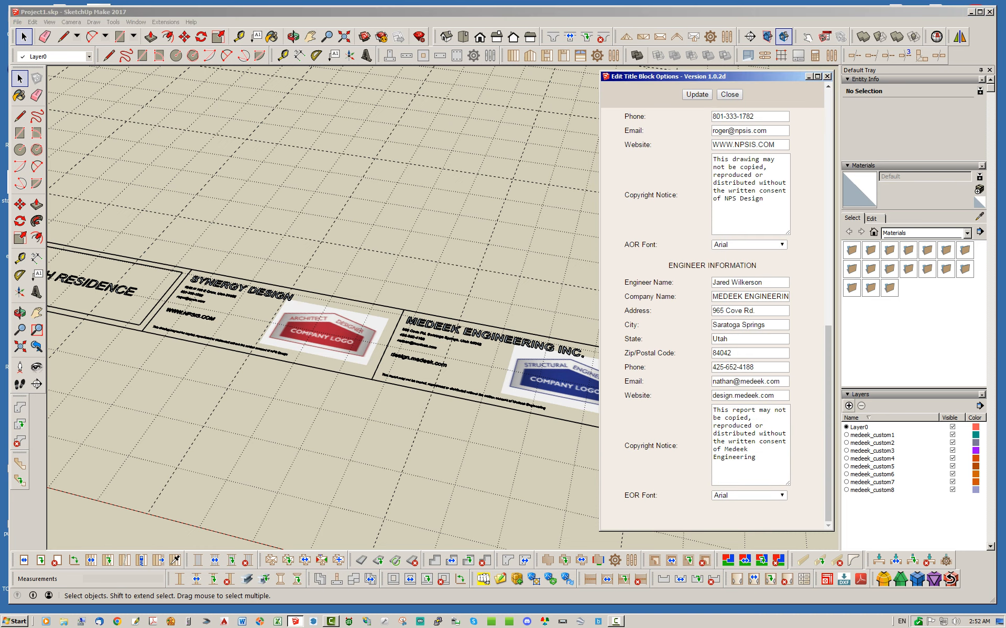
pyautogui.moveTo(828, 421); pyautogui.dragTo(828, 185)
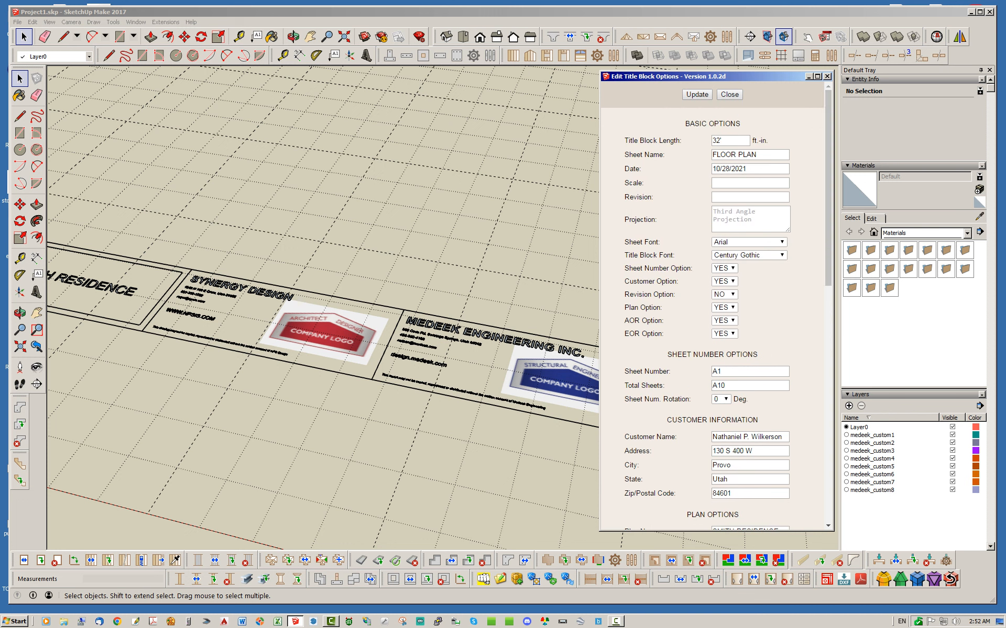
# - Inspect the title block's plan name, date, designer and engineer cells between the sheet contents and the architect section
pyautogui.click(237, 374)
pyautogui.scroll(-3, 240, 375)
pyautogui.scroll(7, 74, 319)
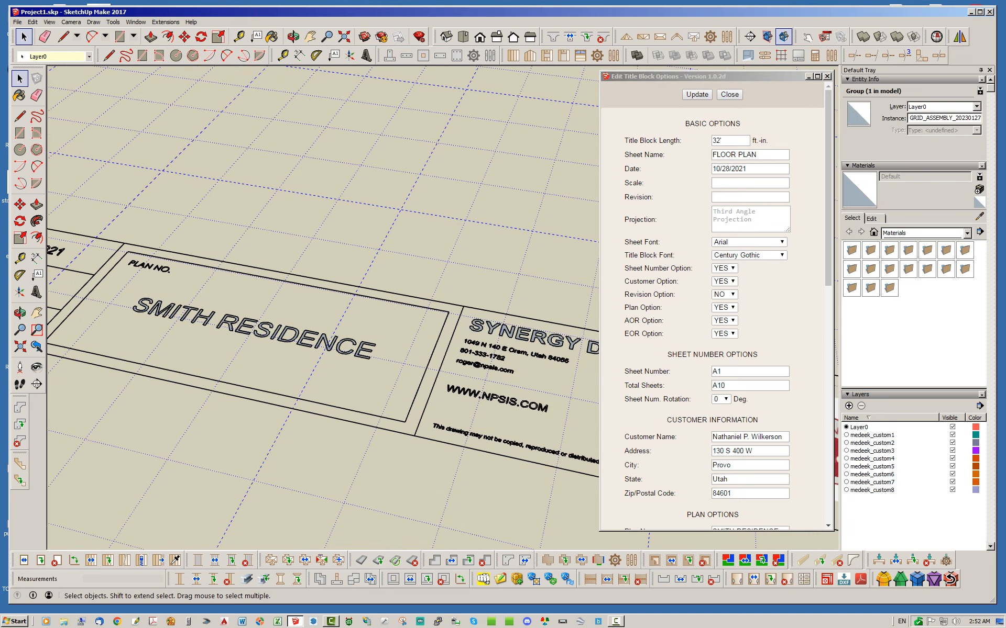
pyautogui.scroll(-3, 419, 367)
pyautogui.scroll(5, 105, 294)
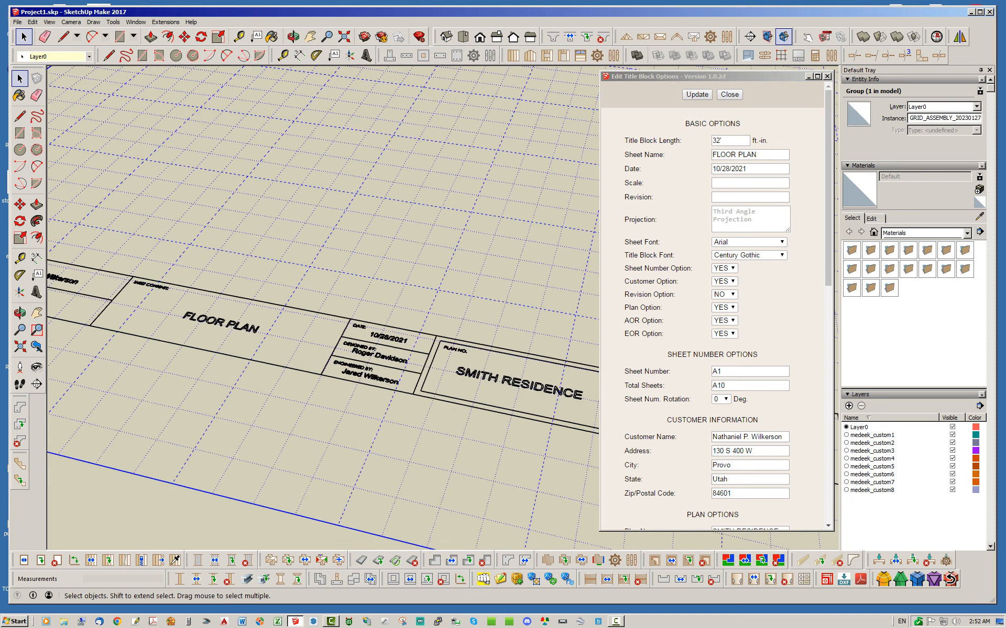
pyautogui.scroll(-1, 309, 364)
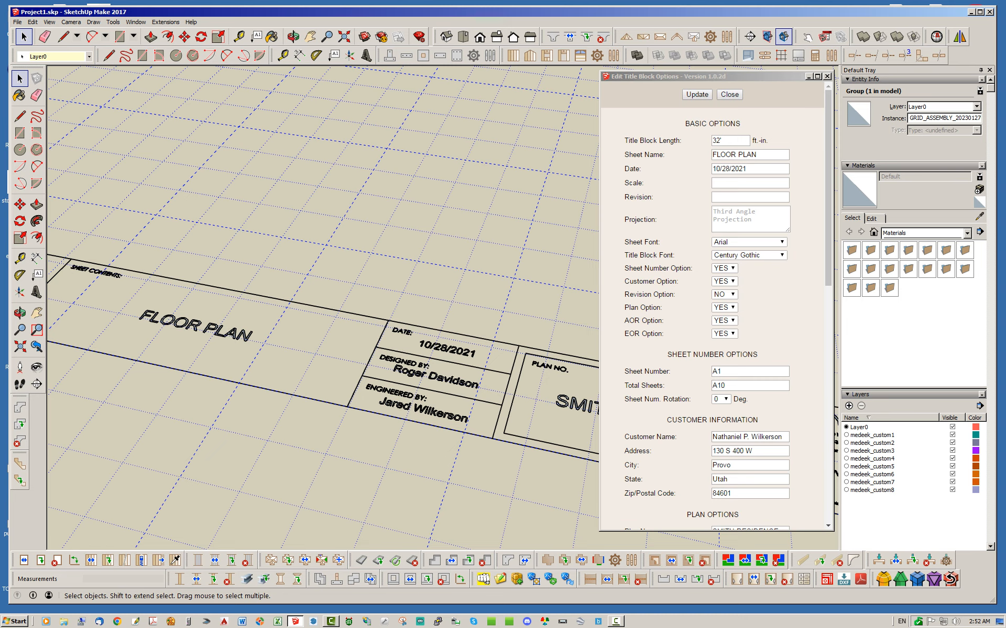
pyautogui.keyDown('shift'); pyautogui.moveTo(309, 364); pyautogui.dragTo(376, 372, button='middle'); pyautogui.keyUp('shift')
# - Enter THIRD ANGLE PROJECTION as the projection note, update the title block and check the note in the plan section
pyautogui.click(749, 218)
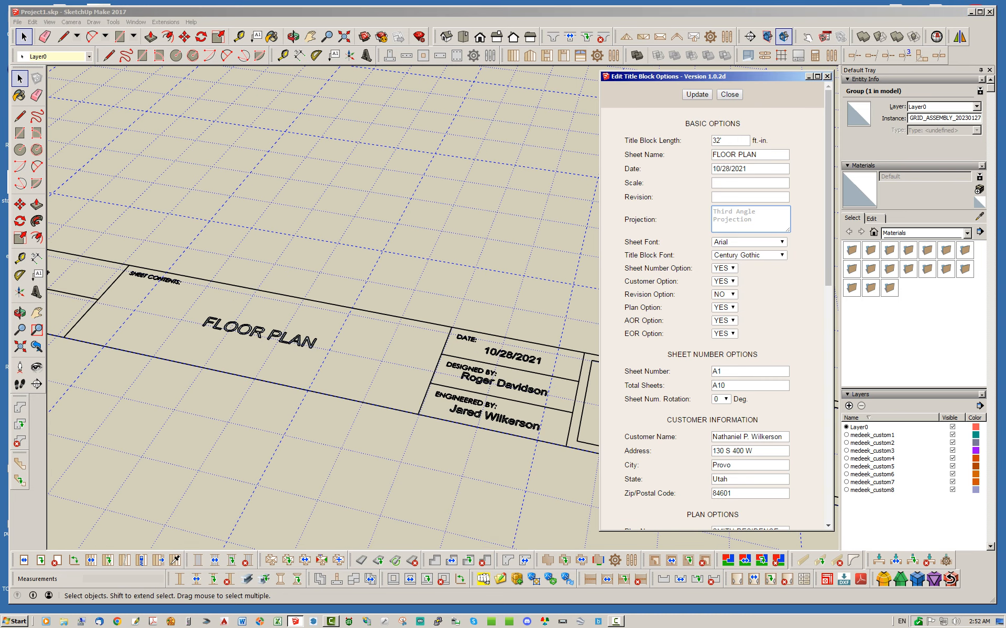
pyautogui.write('THIRD ANGLE PROJECTION')
pyautogui.moveTo(787, 230); pyautogui.dragTo(803, 265)
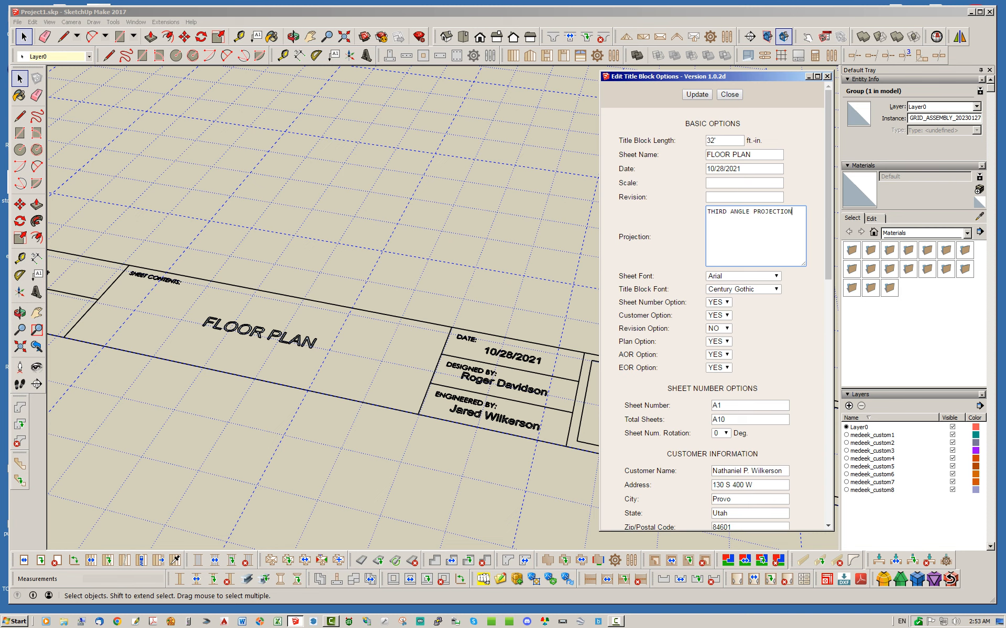
pyautogui.click(697, 95)
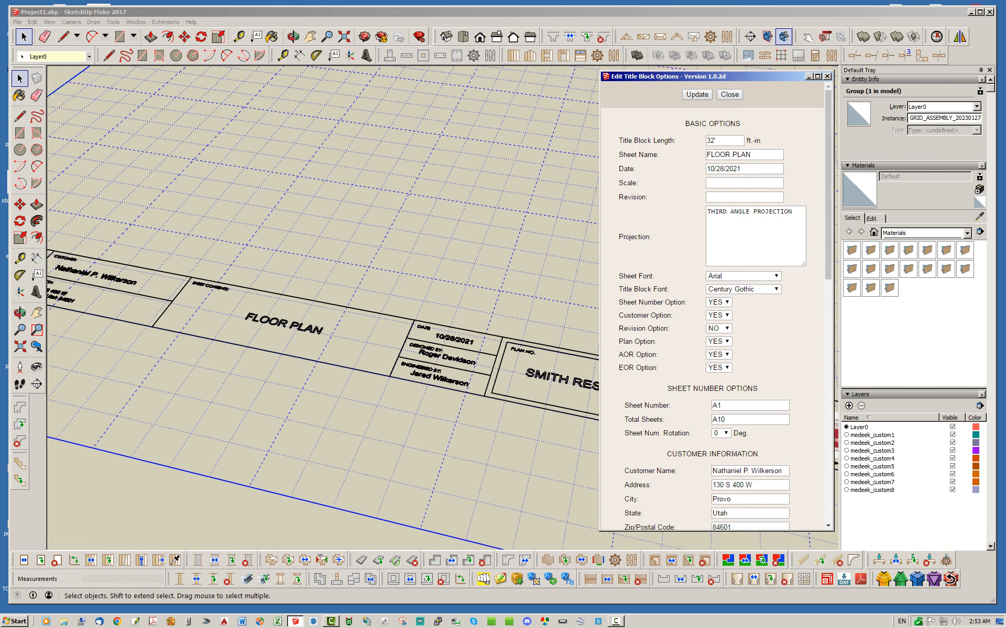
pyautogui.scroll(6, 555, 404)
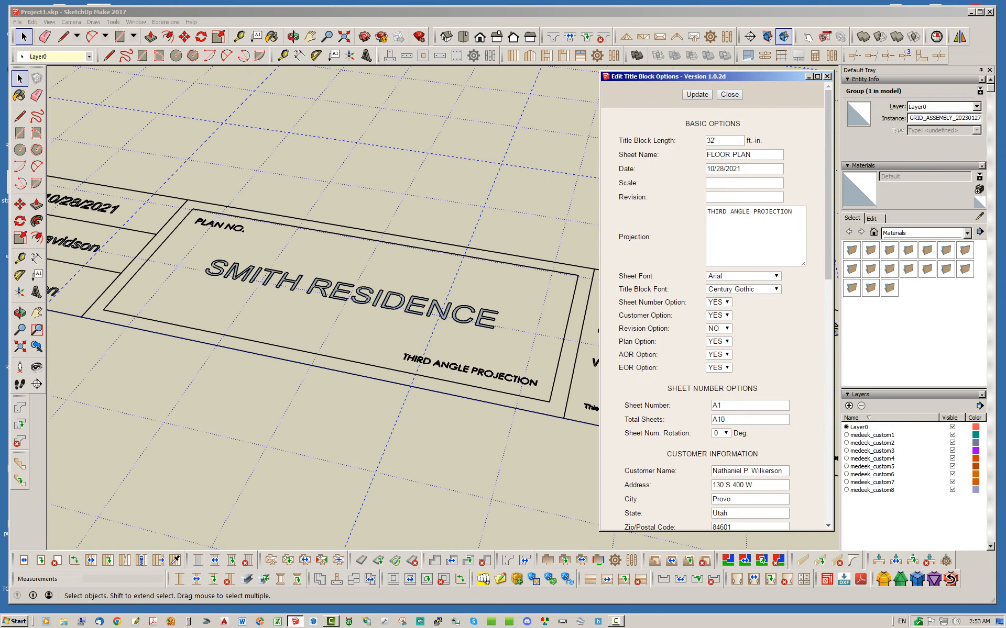
pyautogui.scroll(-2, 385, 351)
pyautogui.scroll(3, 385, 341)
pyautogui.scroll(-3, 385, 341)
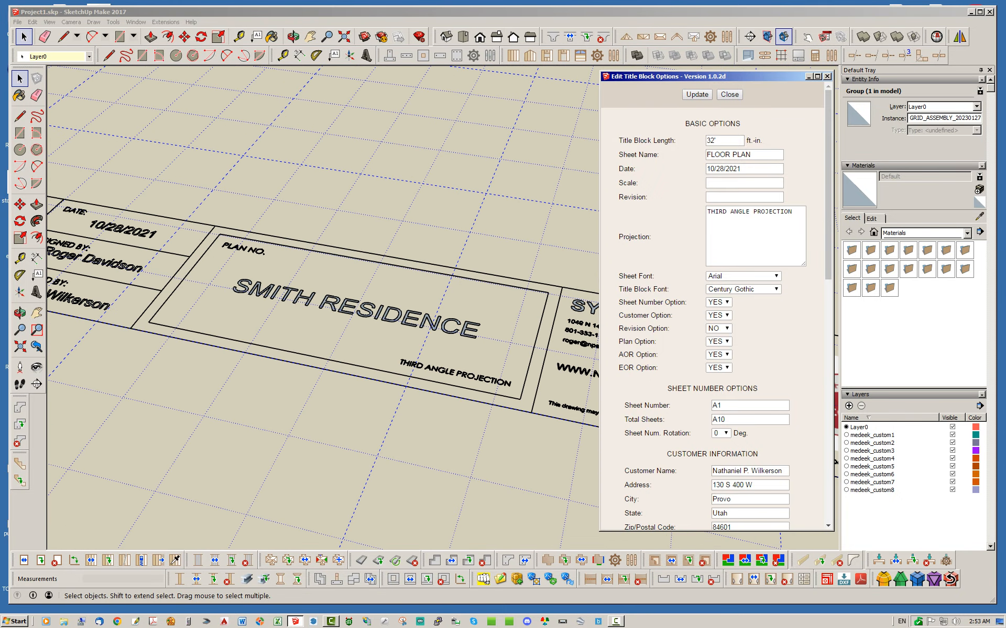
pyautogui.scroll(2, 419, 345)
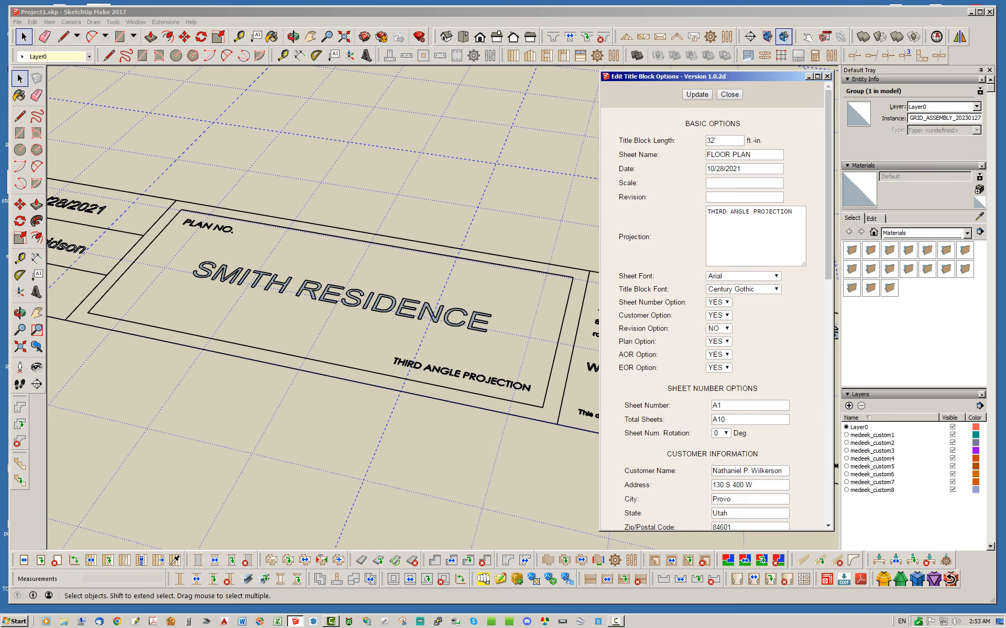
# - Split the projection note into three lines, THIRD / ANGLE / PROJECTION, update the title block and shrink the note's text area
pyautogui.click(731, 212)
pyautogui.press('BackSpace')
pyautogui.press('Return')
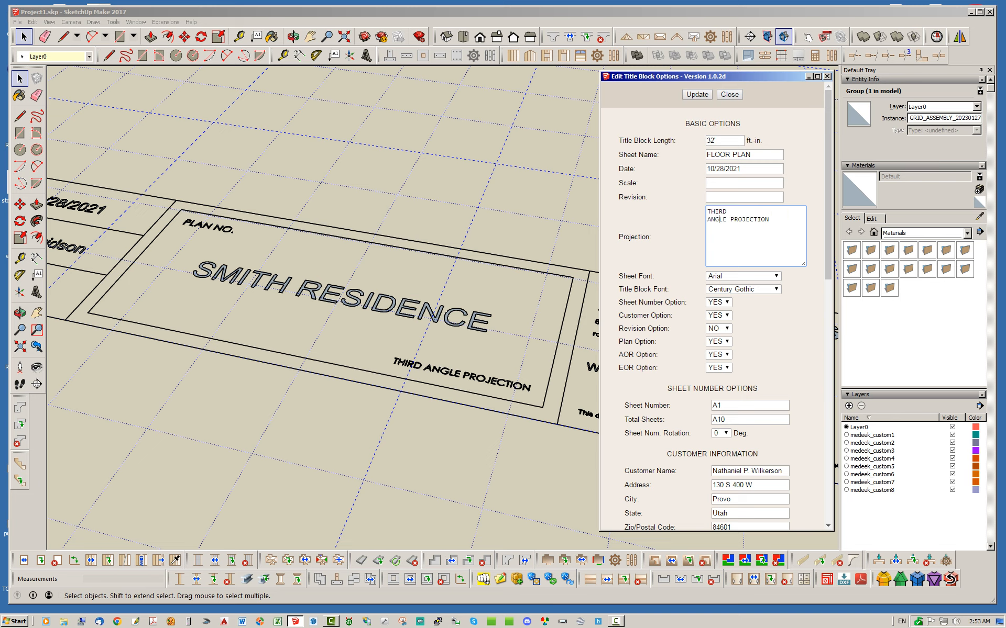
pyautogui.press('BackSpace')
pyautogui.press('Return')
pyautogui.click(696, 94)
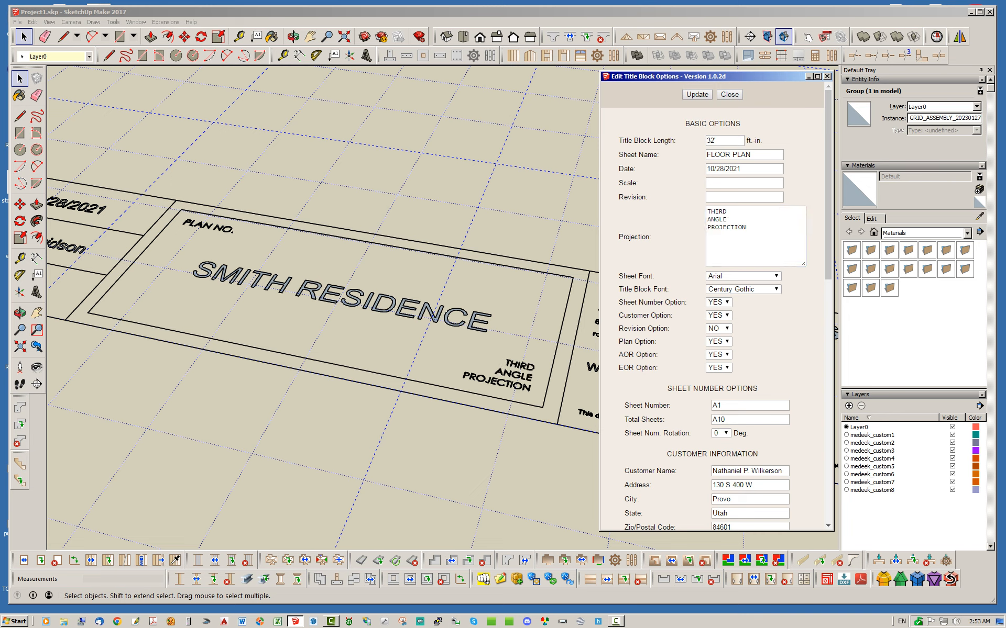
pyautogui.moveTo(803, 264); pyautogui.dragTo(787, 247)
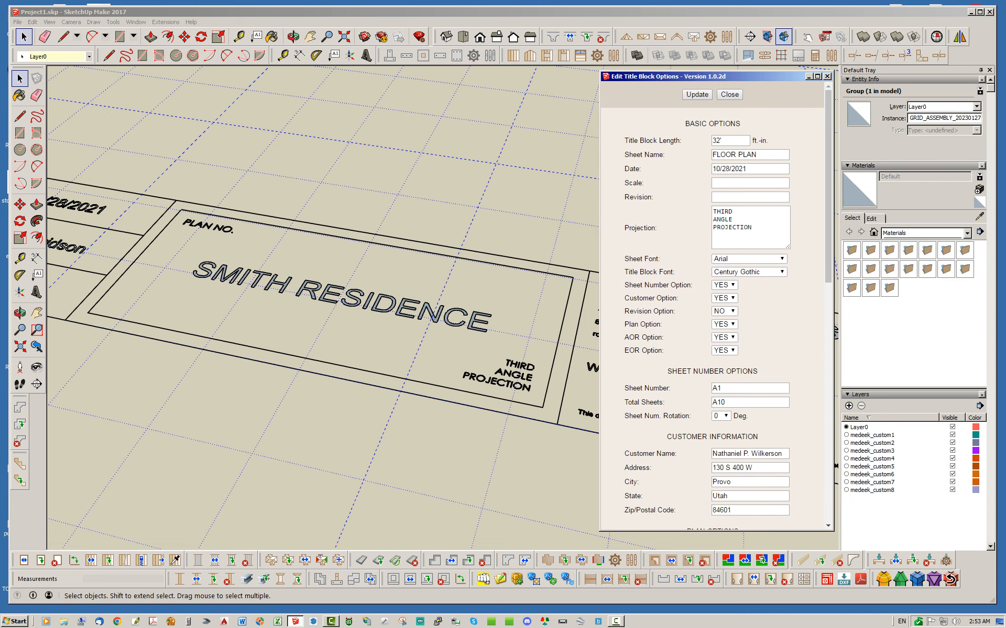
# - Review the architect and engineer settings, including the copyright notices and fonts, alongside the whole title block
pyautogui.scroll(-10, 712, 315)
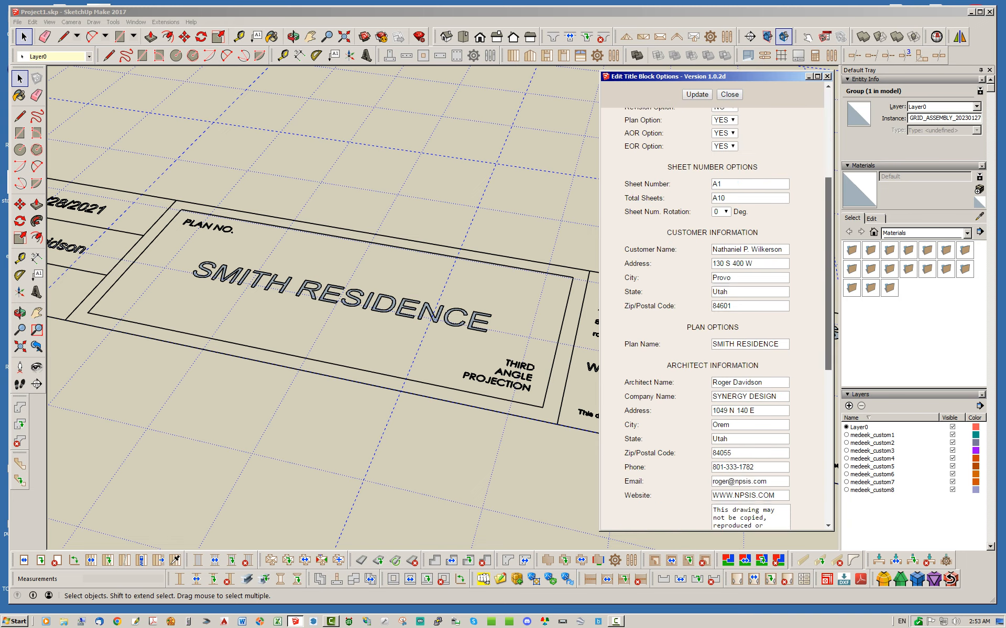
pyautogui.scroll(-4, 131, 366)
pyautogui.scroll(5, 375, 419)
pyautogui.scroll(-1, 335, 388)
pyautogui.scroll(-1, 319, 398)
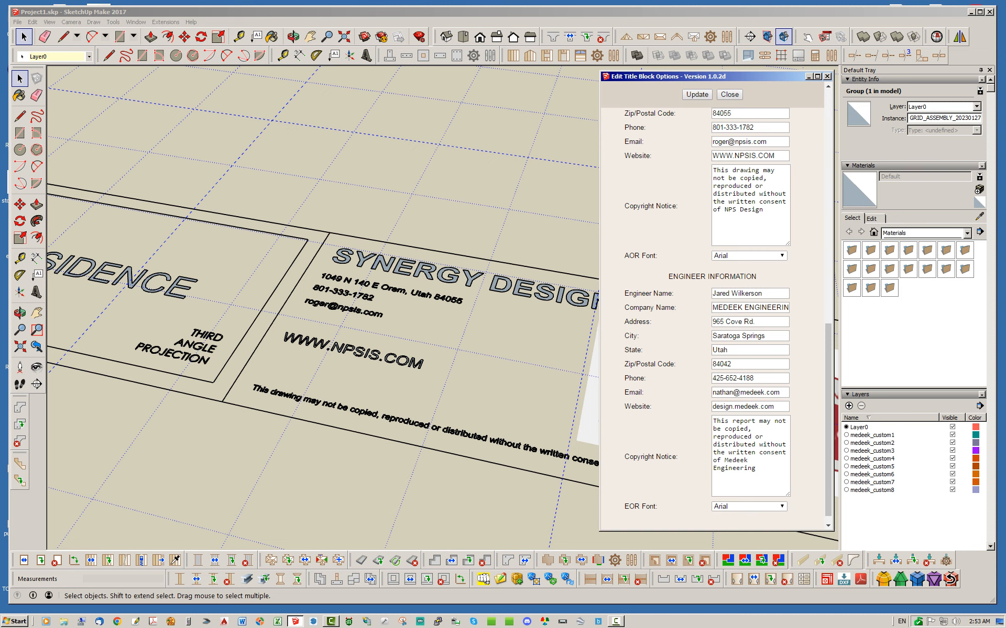
pyautogui.scroll(-6, 505, 403)
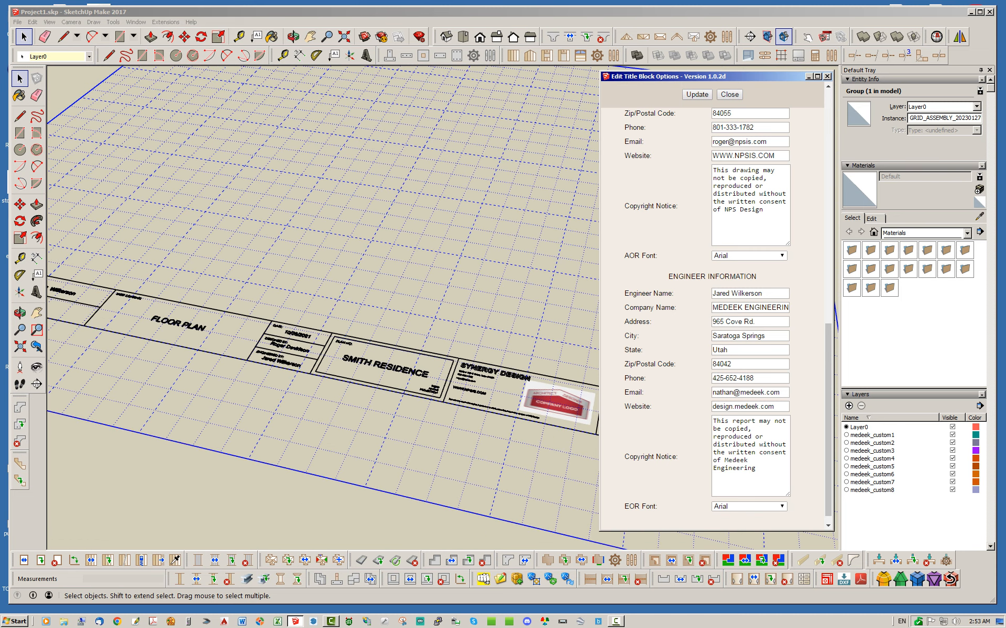
pyautogui.click(508, 383)
pyautogui.scroll(-3, 508, 383)
pyautogui.scroll(-2, 508, 383)
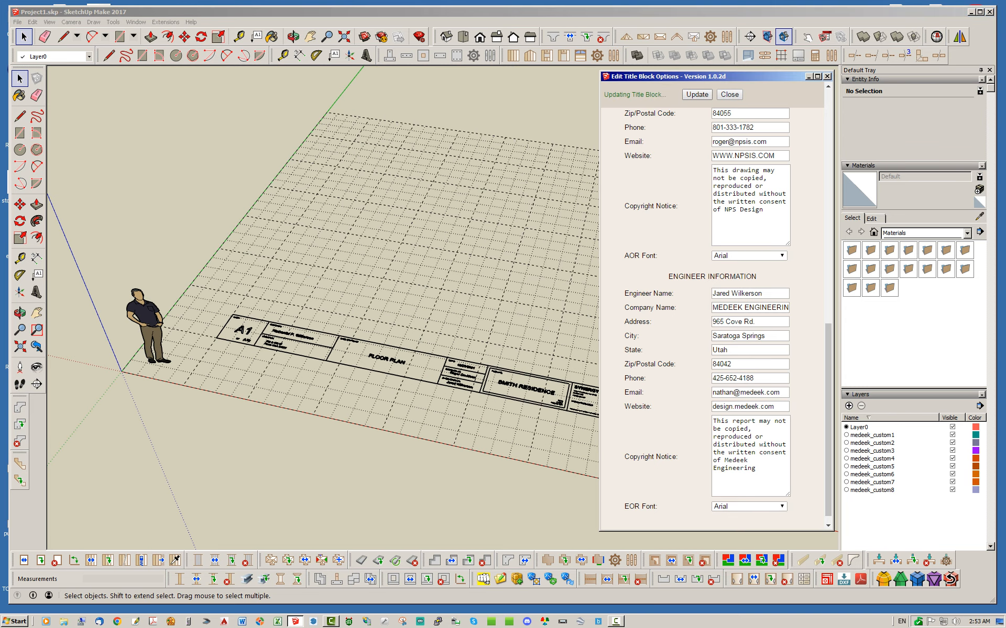
# - Update the title block once more and close its edit options
pyautogui.click(697, 94)
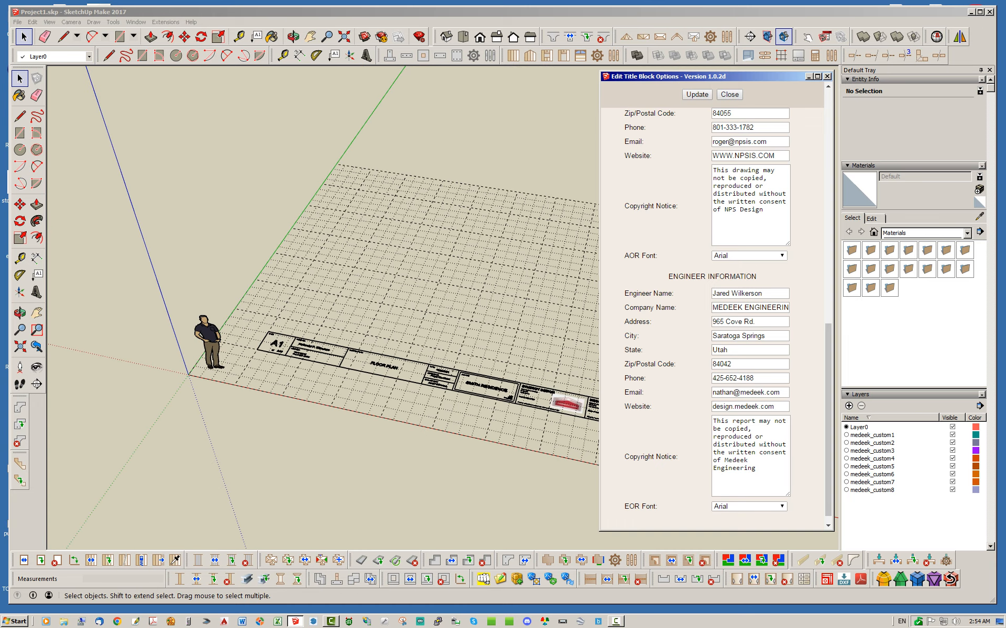
pyautogui.scroll(2, 296, 344)
pyautogui.click(729, 94)
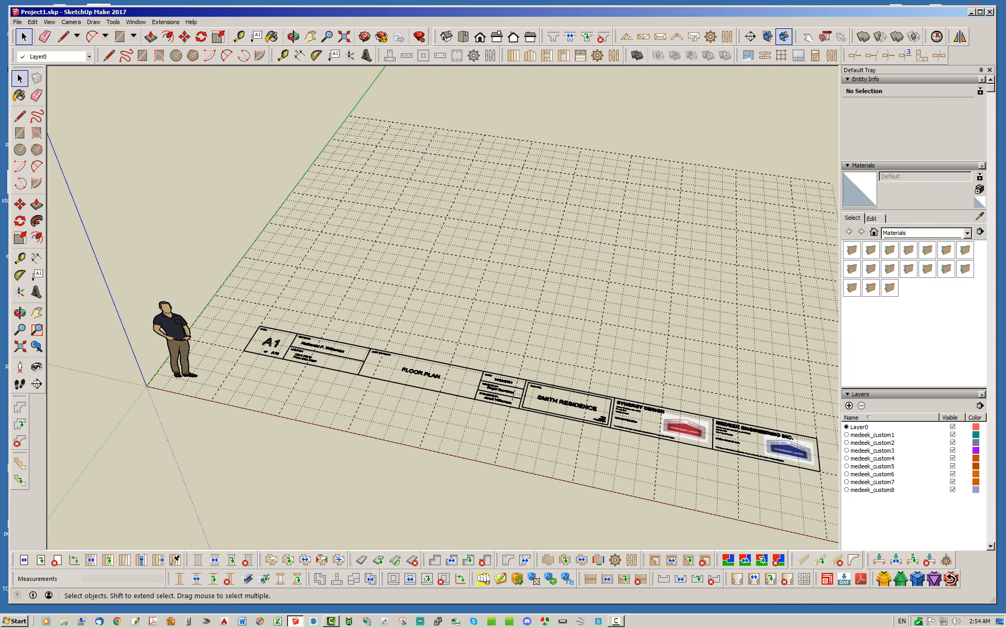
# - Draw three border lines along the grid's far end and sides, connecting the title block's two upper corners into a rectangular sheet frame
pyautogui.scroll(-3, 457, 342)
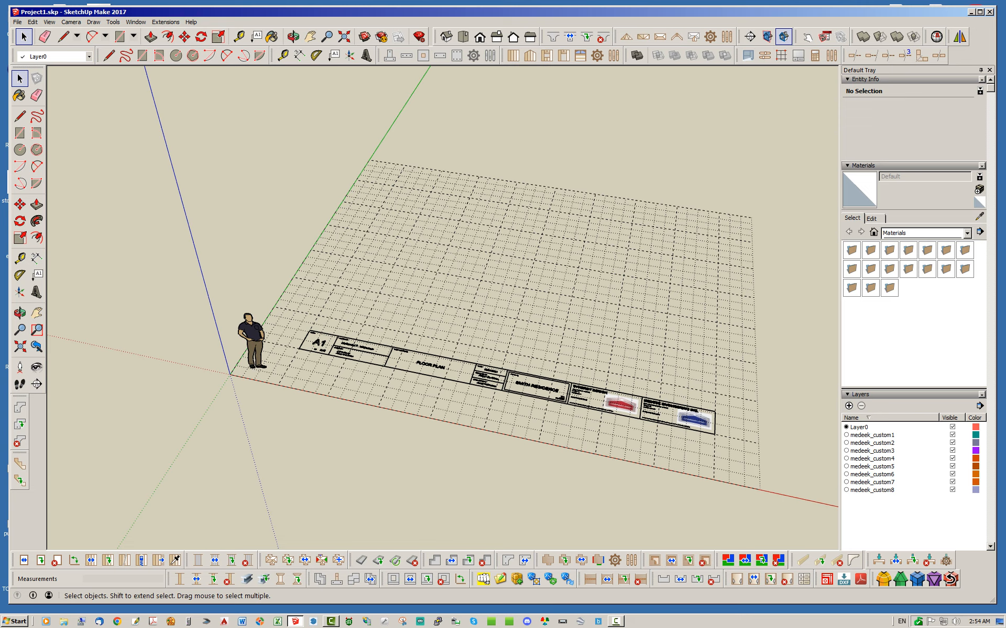
pyautogui.click(108, 55)
pyautogui.click(310, 331)
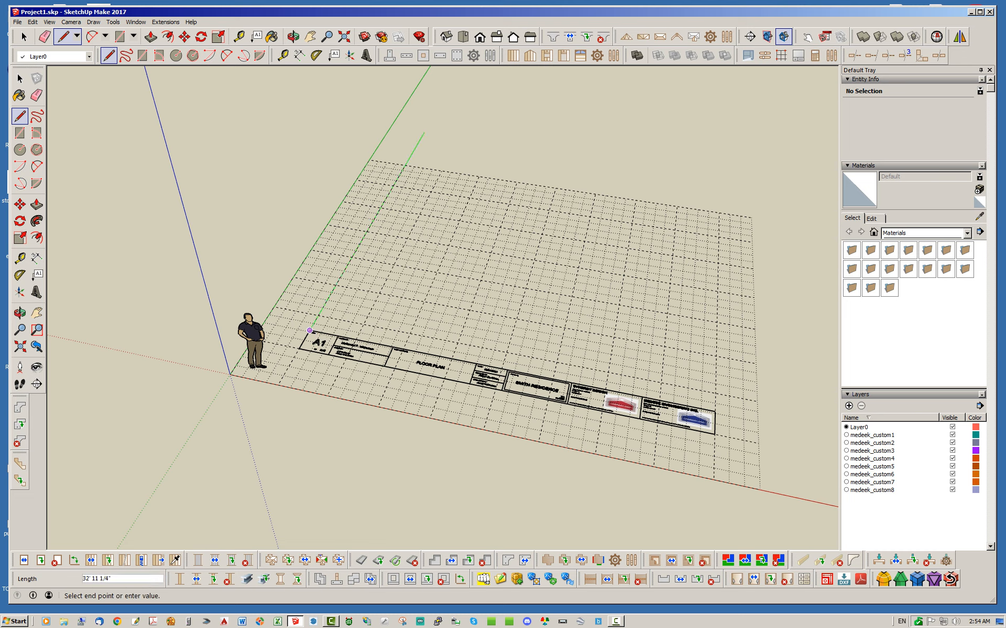
pyautogui.click(404, 165)
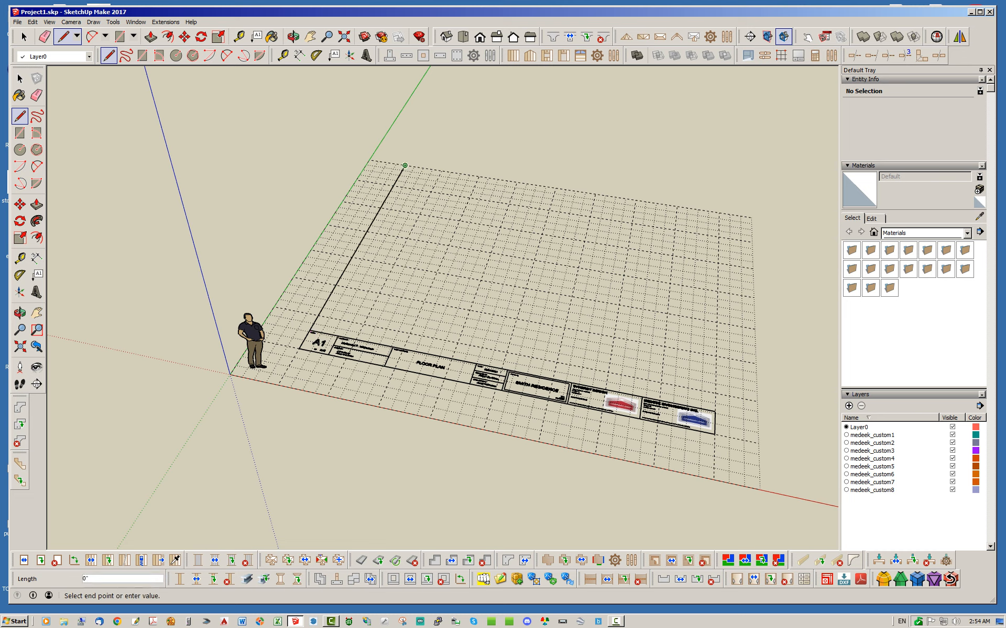
pyautogui.click(719, 212)
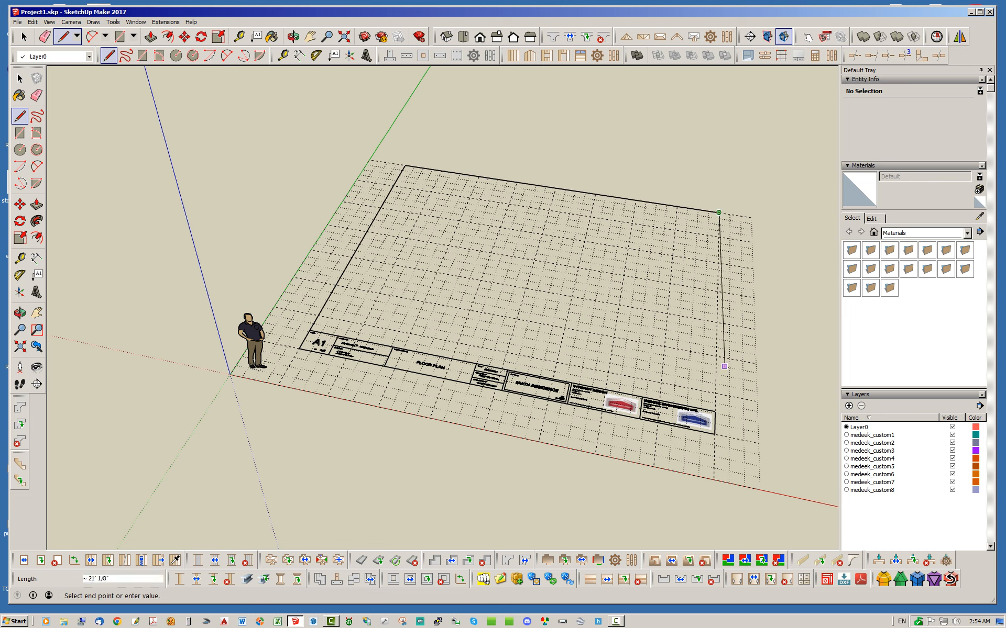
pyautogui.click(714, 411)
pyautogui.press('space')
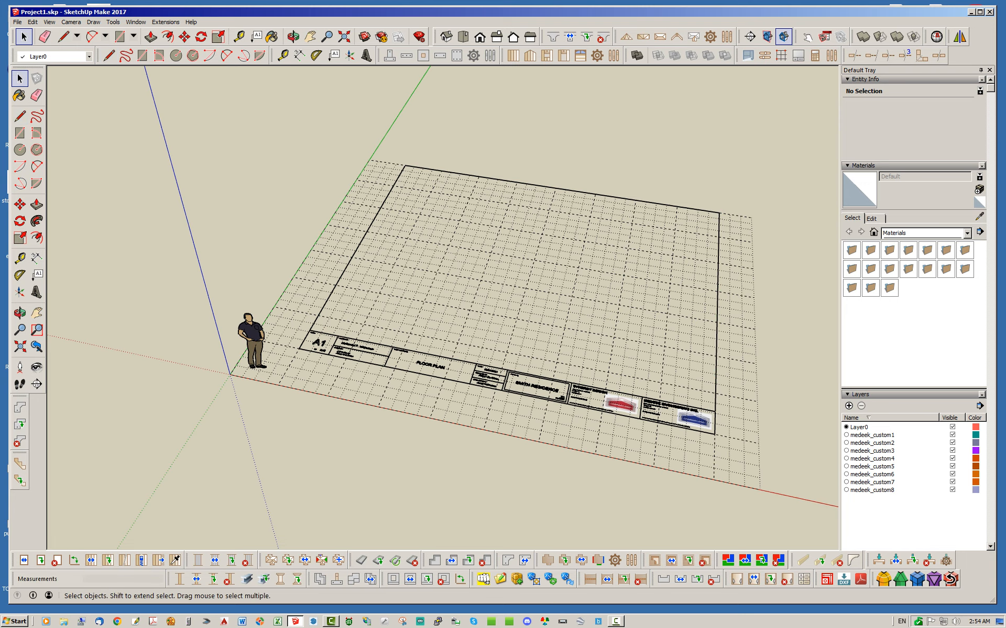
pyautogui.scroll(3, 366, 357)
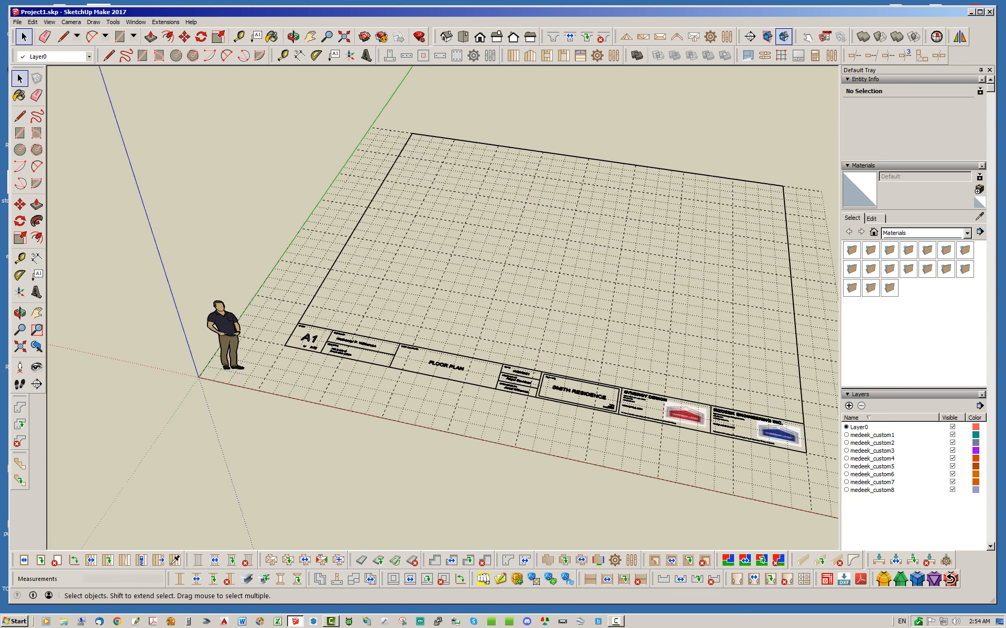
pyautogui.scroll(-4, 291, 317)
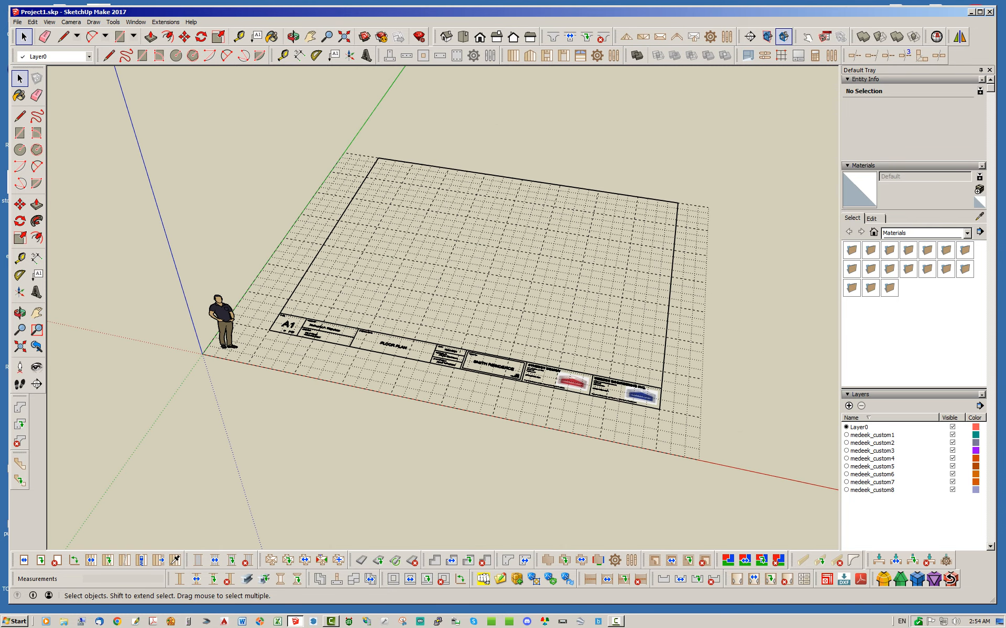
# - Draw a second title block 32' long along the red axis at the grid's near edge, parallel to the existing one
pyautogui.click(393, 346)
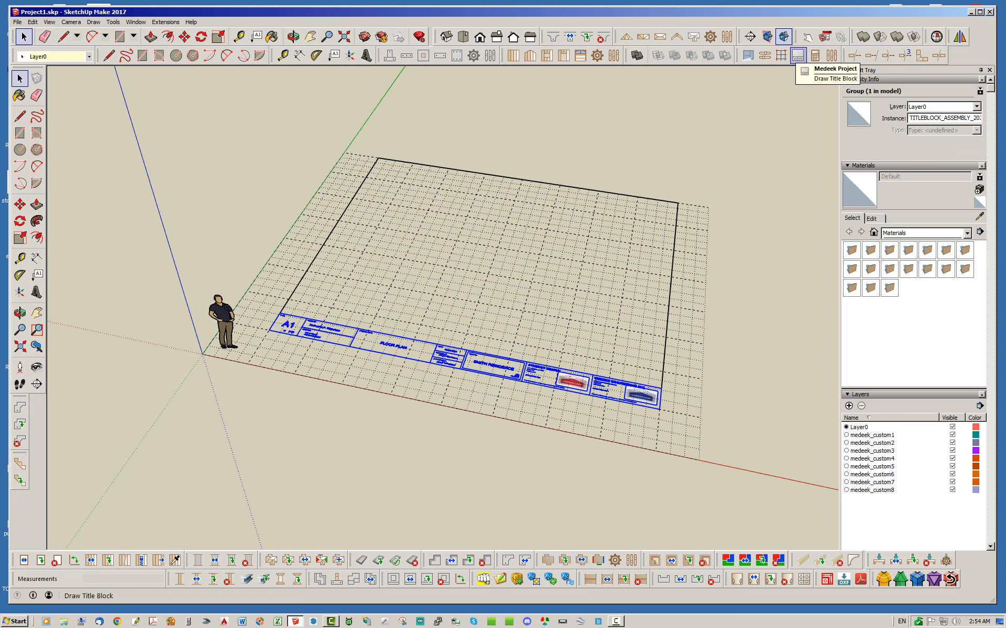
pyautogui.click(797, 55)
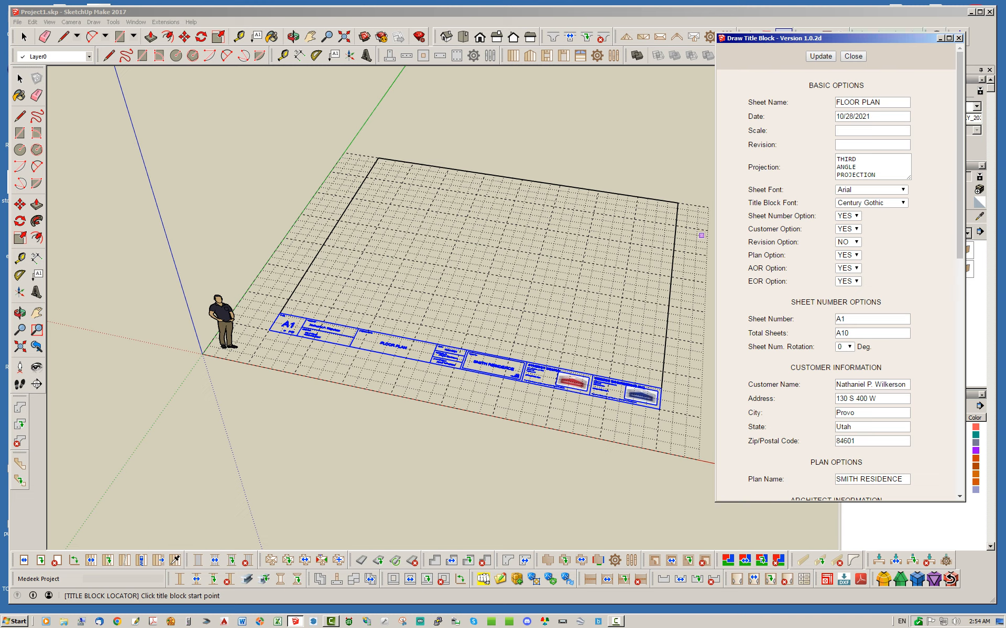
pyautogui.moveTo(960, 157)
pyautogui.mouseDown()
pyautogui.moveTo(960, 336)
pyautogui.moveTo(959, 157)
pyautogui.mouseUp()
pyautogui.click(247, 364)
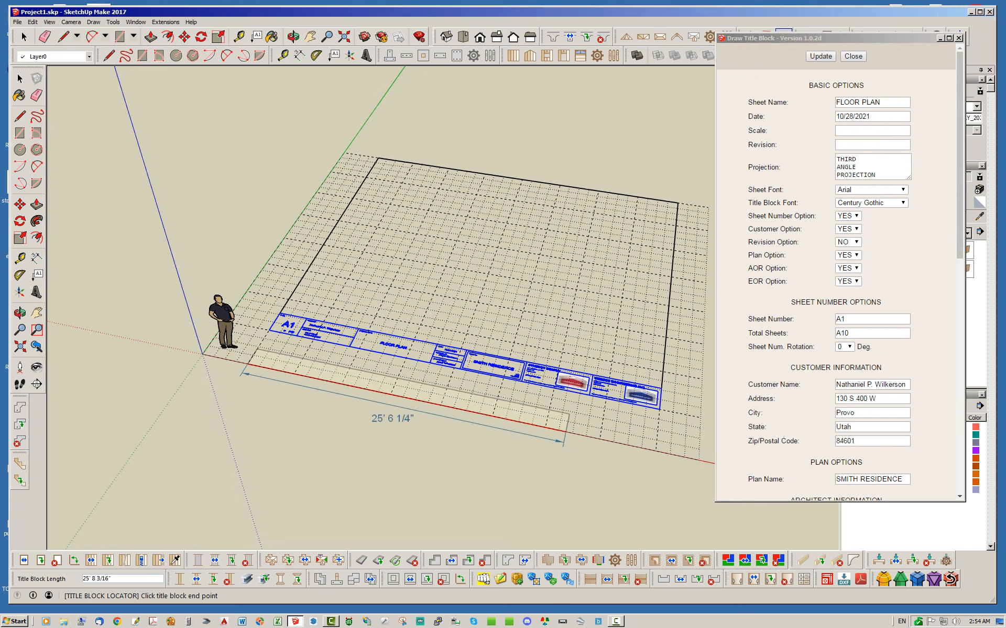
pyautogui.click(654, 451)
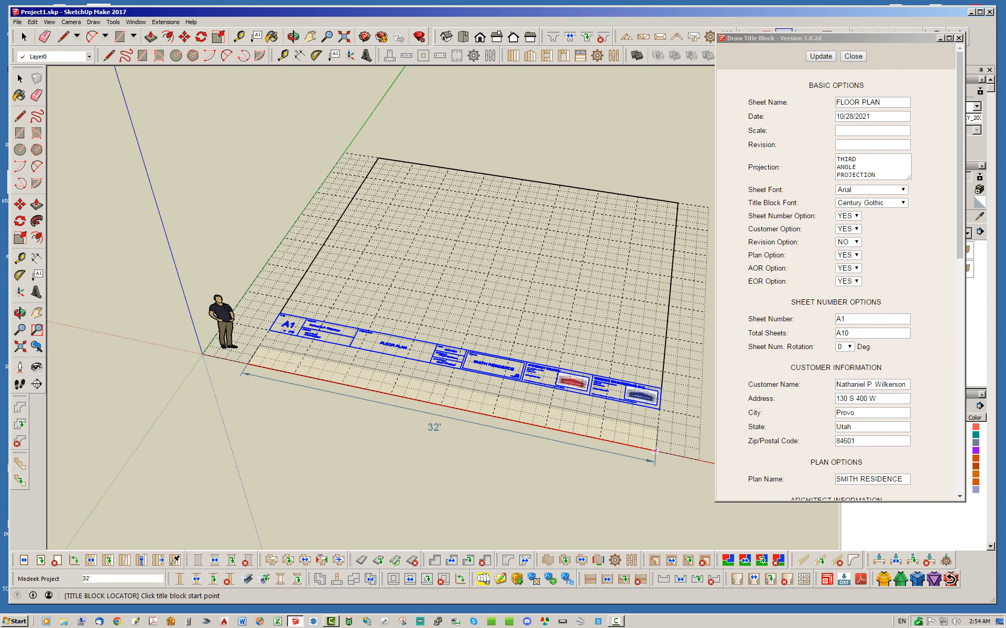
pyautogui.press('space')
pyautogui.click(419, 429)
pyautogui.scroll(6, 377, 364)
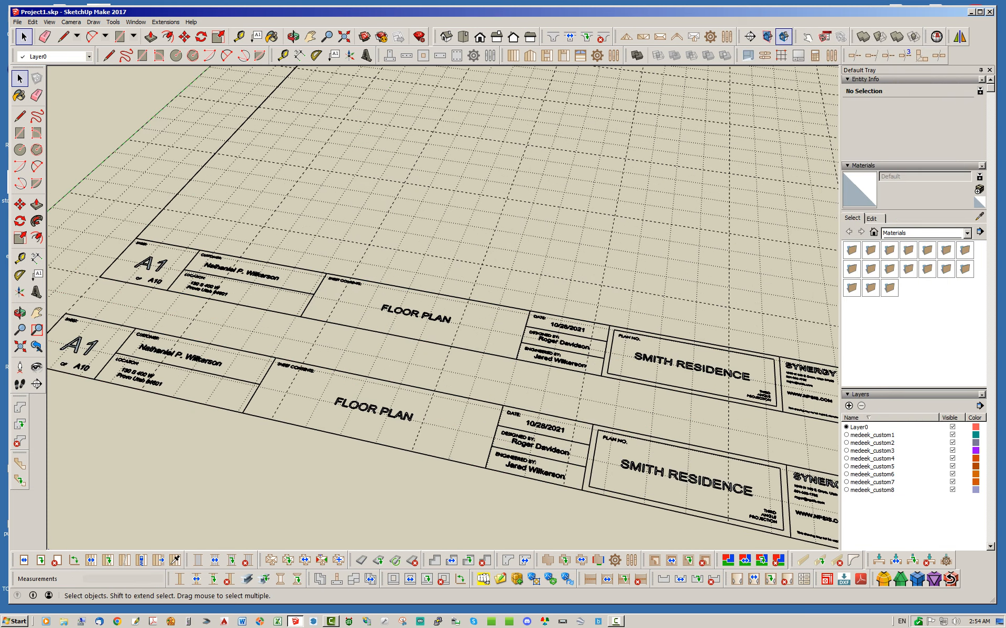
pyautogui.scroll(-6, 397, 352)
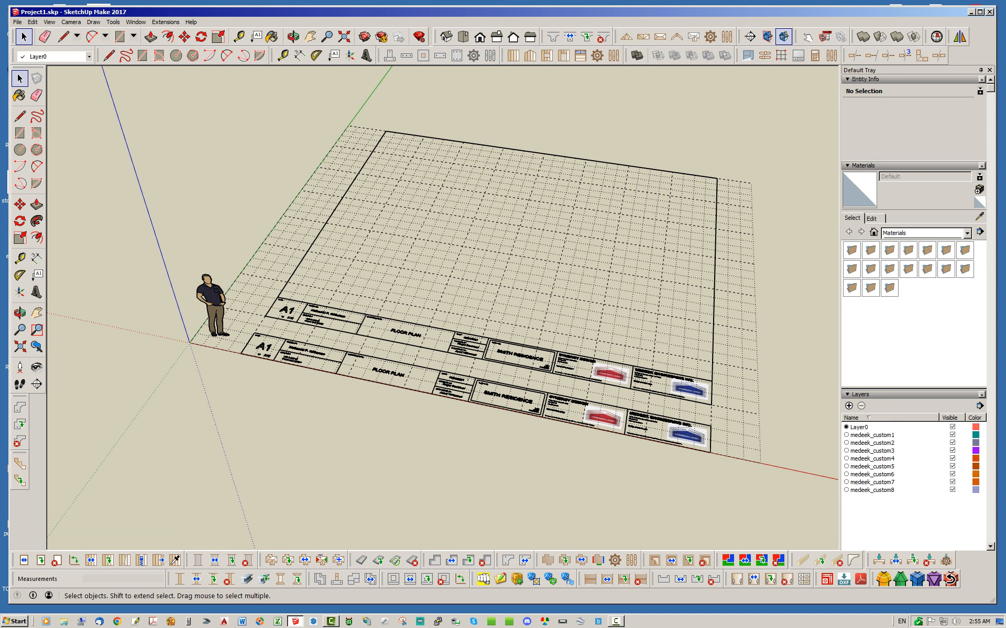
# - Set the new title block's sheet number to A2, change its date and update it
pyautogui.click(321, 356)
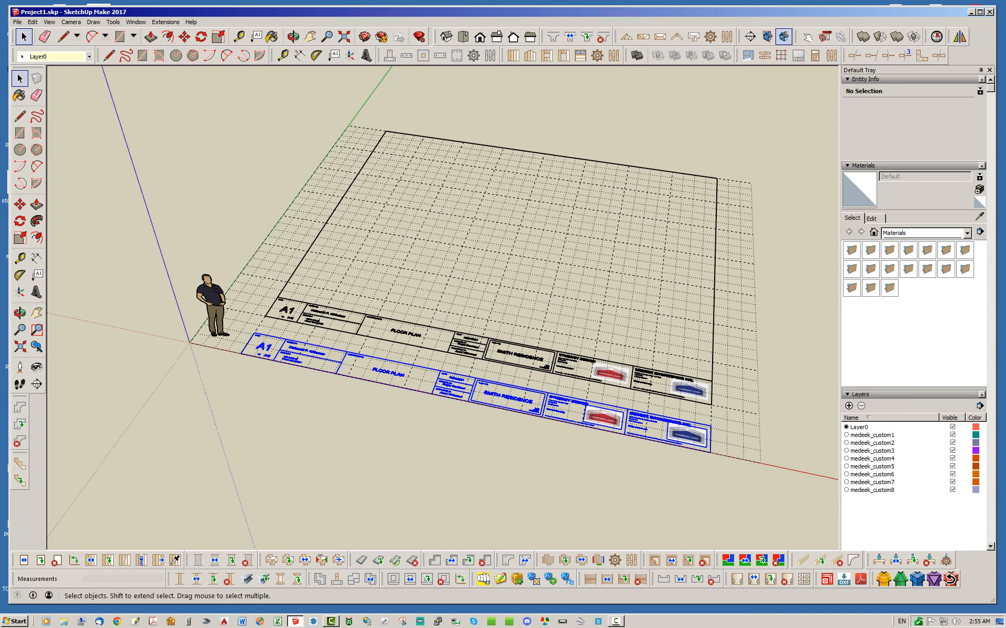
pyautogui.rightClick(321, 357)
pyautogui.click(348, 499)
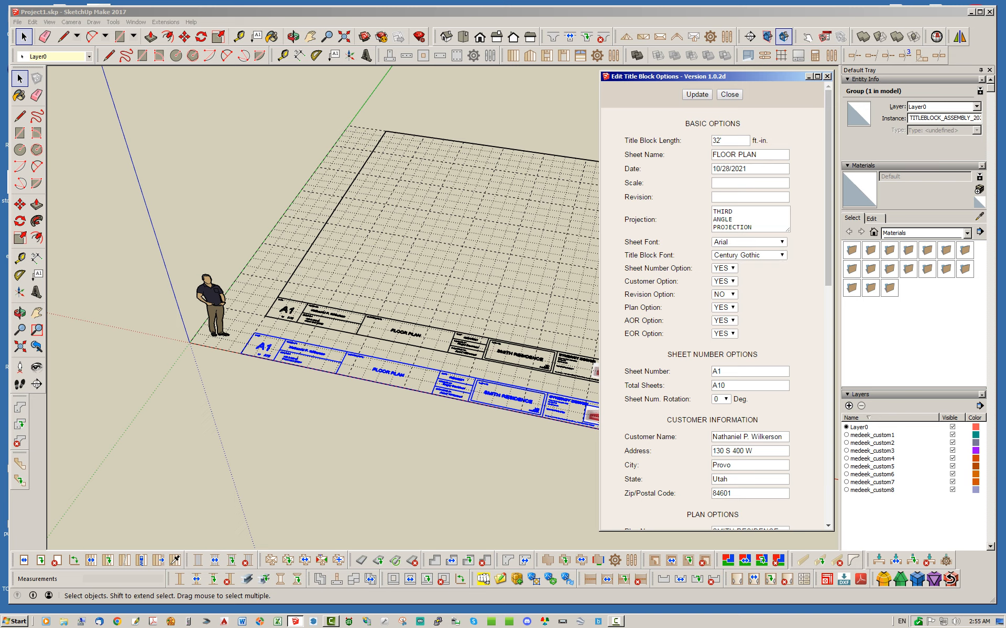
pyautogui.click(725, 372)
pyautogui.write('2')
pyautogui.click(727, 169)
pyautogui.hotkey('shift', 'Left')
pyautogui.write('1')
pyautogui.click(806, 172)
pyautogui.click(696, 94)
pyautogui.click(729, 94)
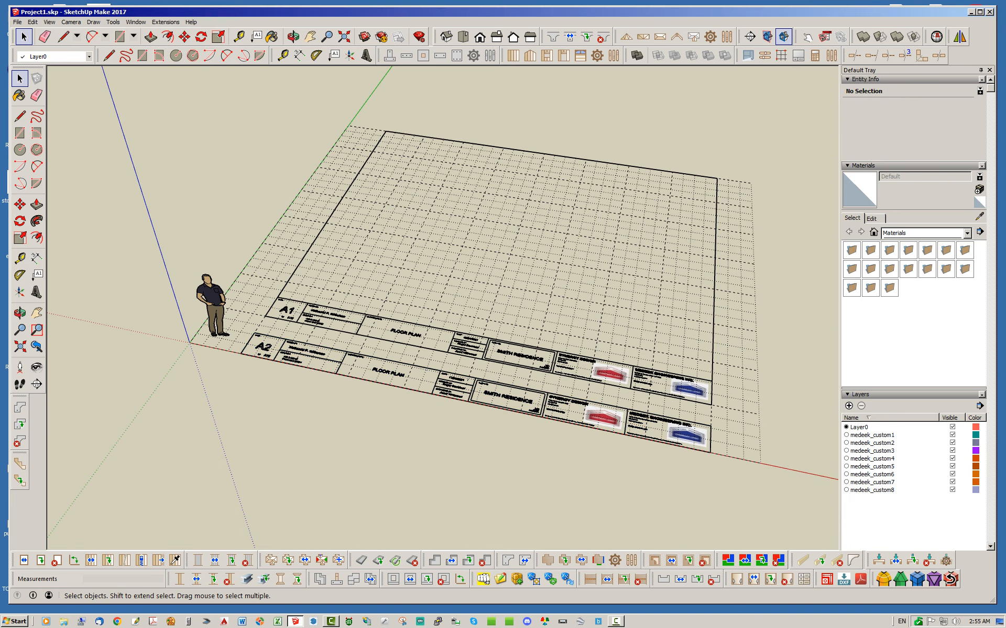
pyautogui.scroll(-2, 547, 314)
pyautogui.scroll(4, 451, 346)
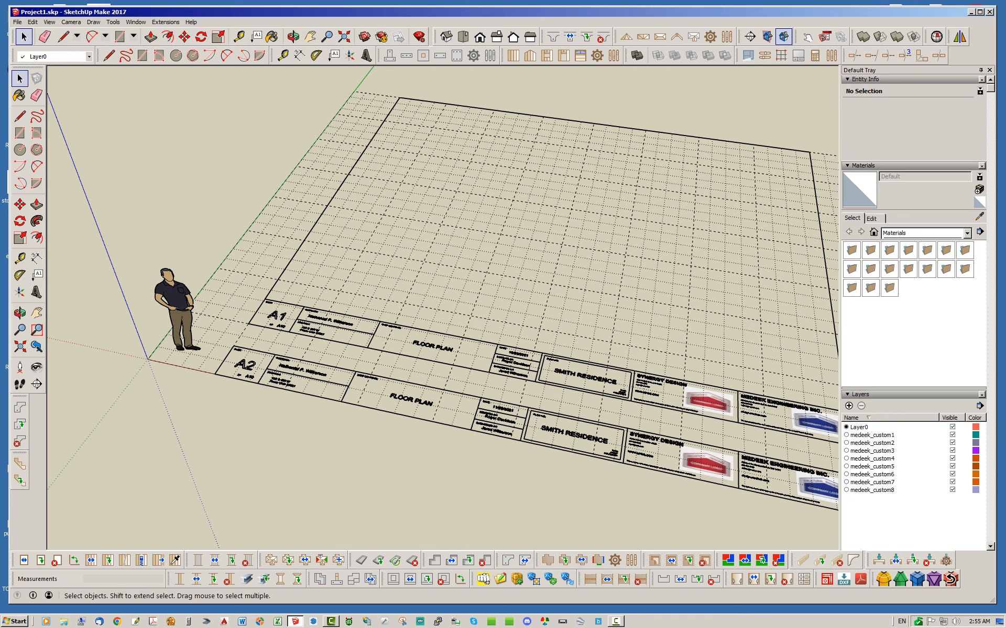
# - Compare the entity details of the A1 and A2 title blocks and review the commands available for the A2 block
pyautogui.click(435, 346)
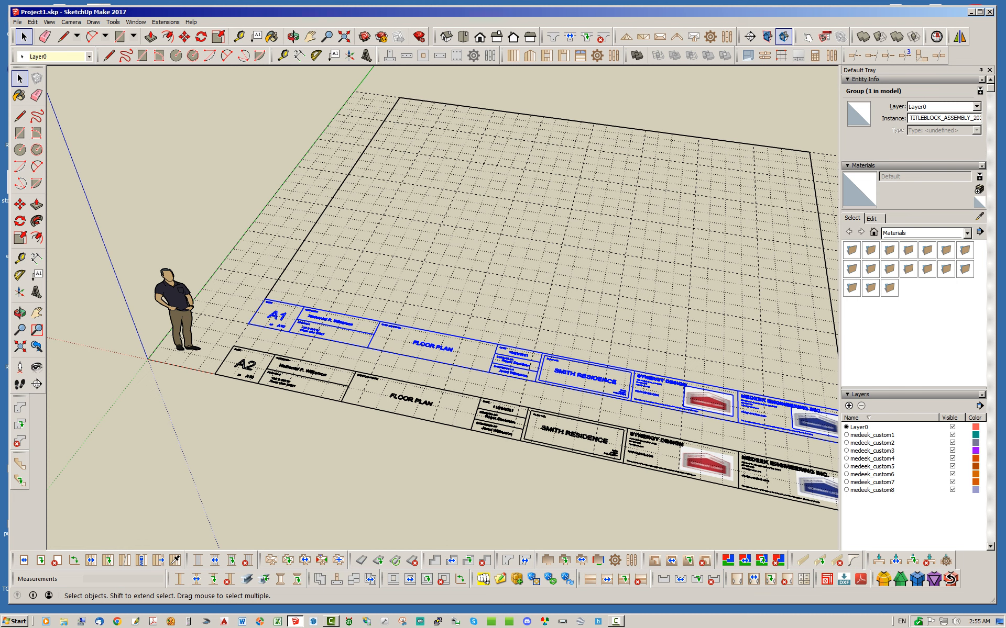
pyautogui.click(411, 400)
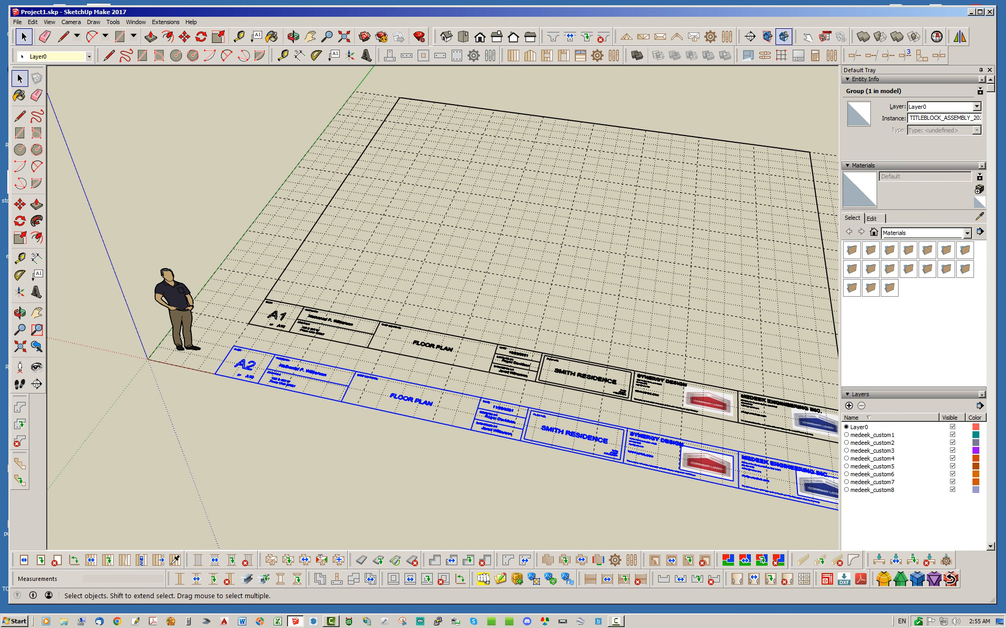
pyautogui.click(433, 347)
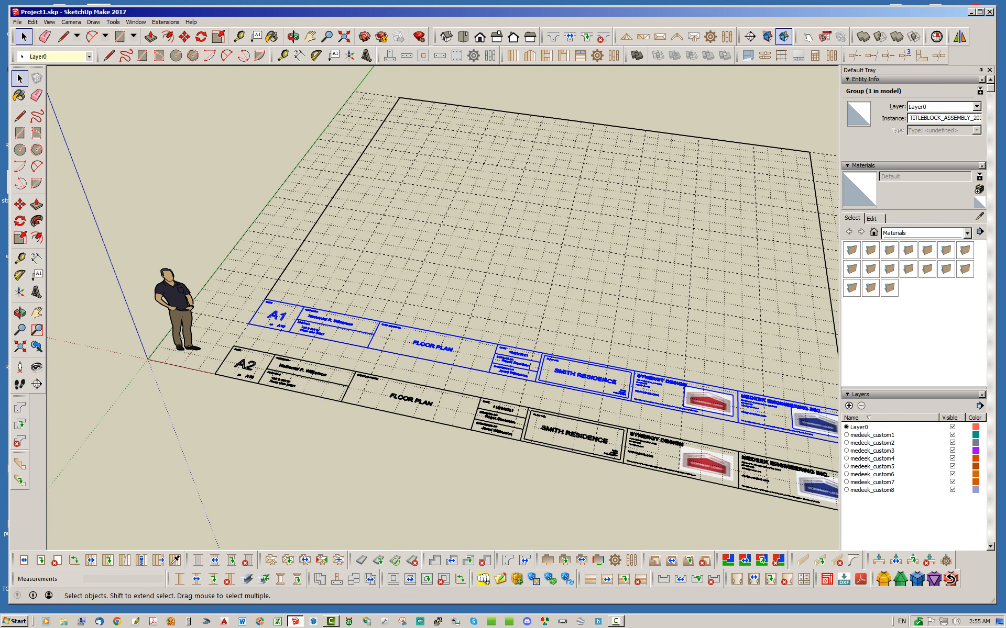
pyautogui.click(411, 400)
pyautogui.rightClick(425, 402)
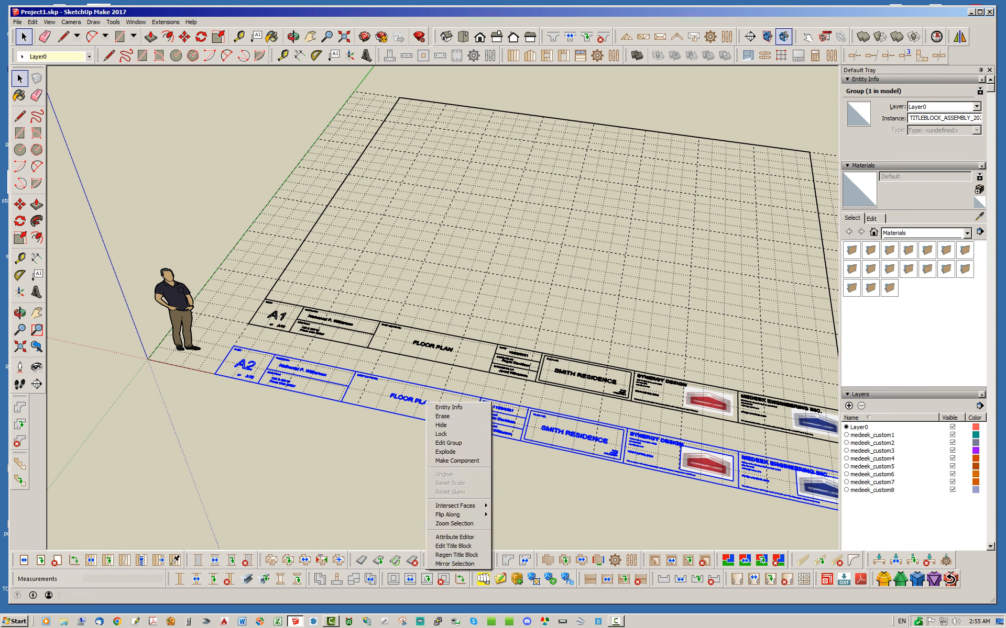
pyautogui.click(453, 546)
pyautogui.click(419, 402)
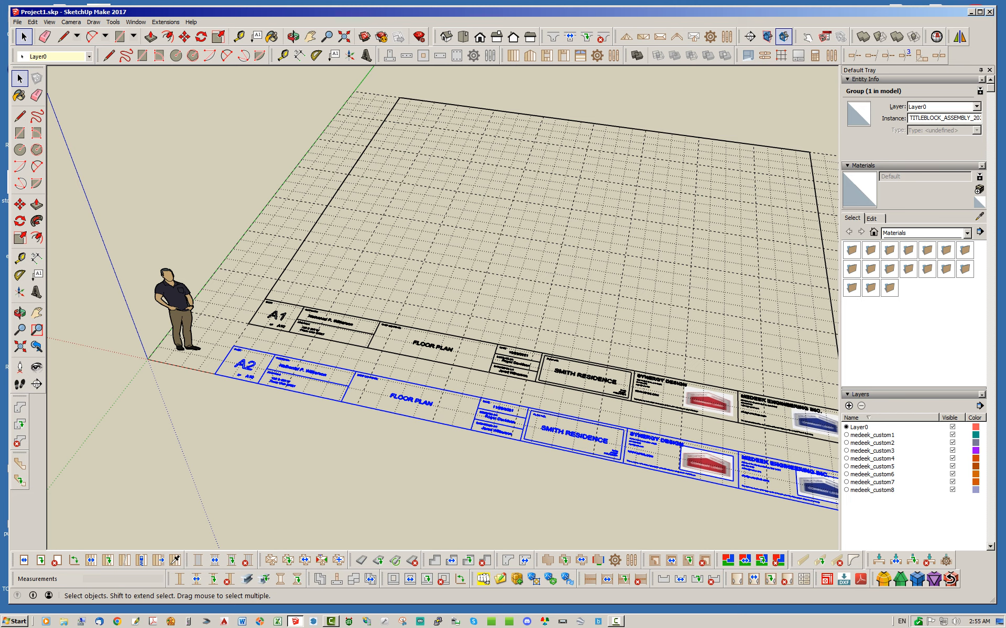
# - Rename the A2 title block's instance to TITLEBLOCK_ASSEMBLY_A2, replacing the timestamp suffix
pyautogui.moveTo(969, 119); pyautogui.dragTo(984, 119)
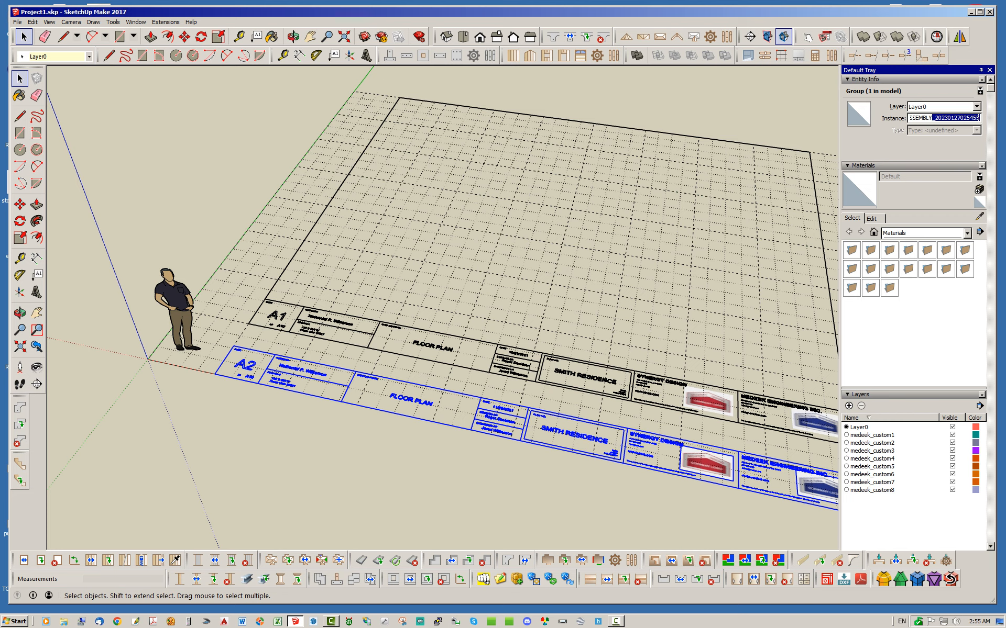
pyautogui.click(978, 118)
pyautogui.hotkey('shift', 'Left')
pyautogui.hotkey('shift', 'Left')
pyautogui.hotkey('shift', 'Left')
pyautogui.hotkey('shift', 'Left')
pyautogui.hotkey('shift', 'Left')
pyautogui.hotkey('shift', 'Left')
pyautogui.hotkey('shift', 'Left')
pyautogui.hotkey('shift', 'Left')
pyautogui.hotkey('shift', 'Left')
pyautogui.hotkey('shift', 'Left')
pyautogui.hotkey('shift', 'Left')
pyautogui.hotkey('shift', 'Left')
pyautogui.hotkey('shift', 'Left')
pyautogui.hotkey('shift', 'Left')
pyautogui.write('A2')
pyautogui.click(733, 110)
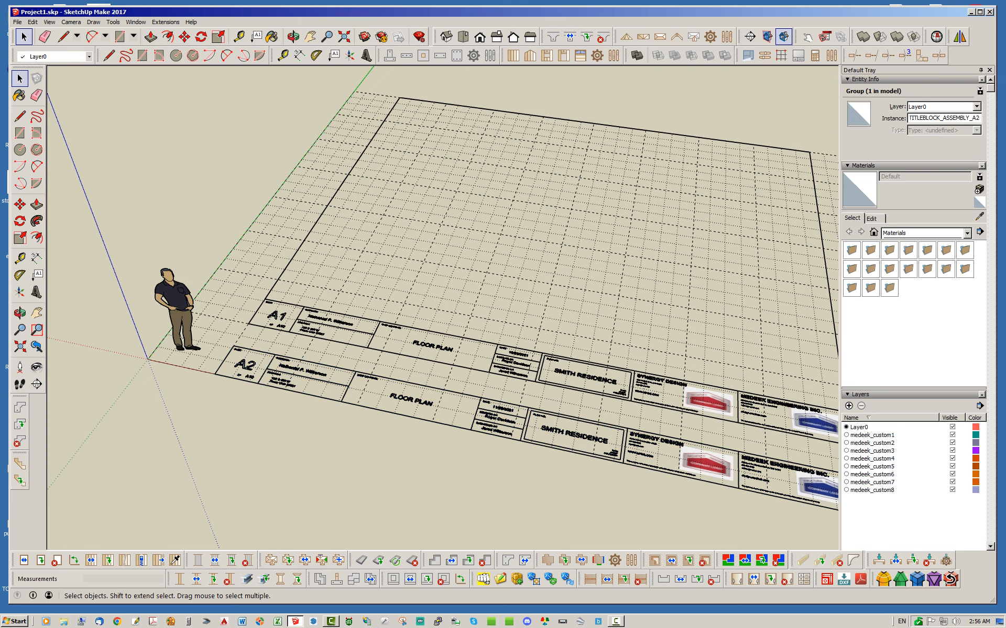
# - Rename the A1 title block's instance to TITLEBLOCK_ASSEMBLY_A1
pyautogui.click(707, 464)
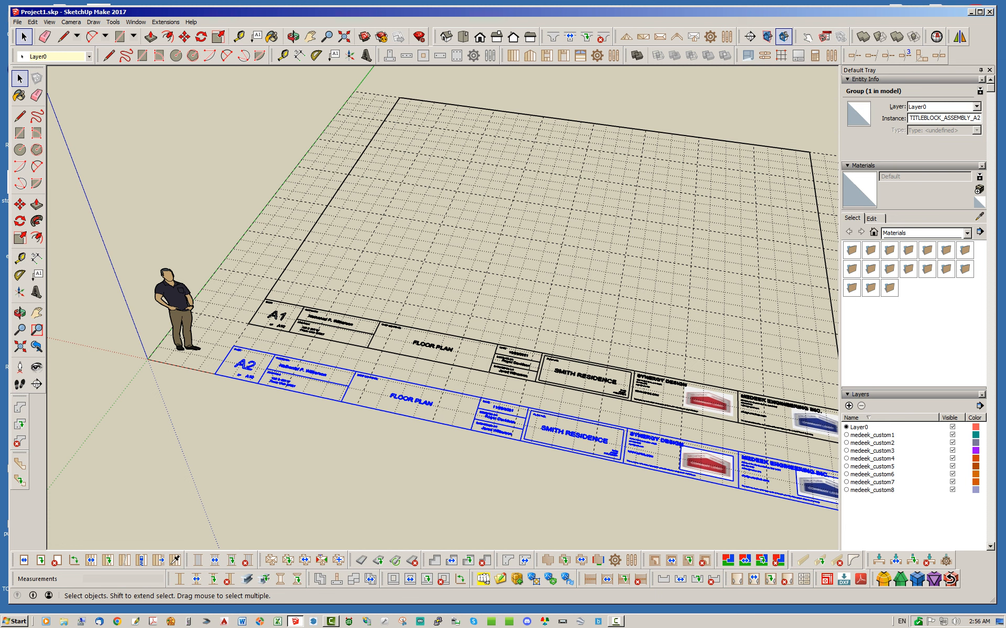
pyautogui.click(708, 403)
pyautogui.click(707, 350)
pyautogui.click(708, 402)
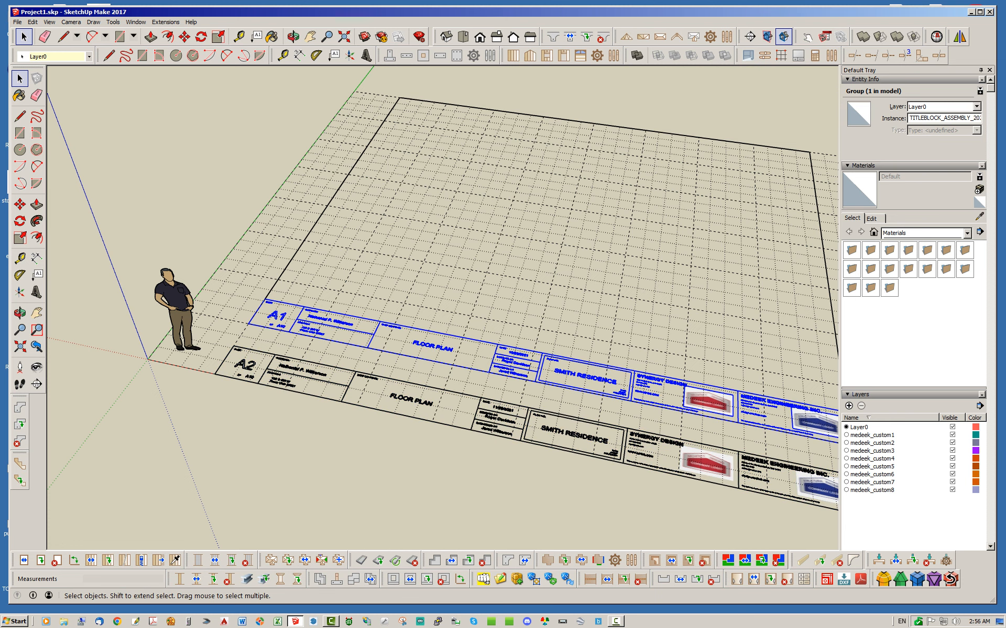
pyautogui.click(707, 464)
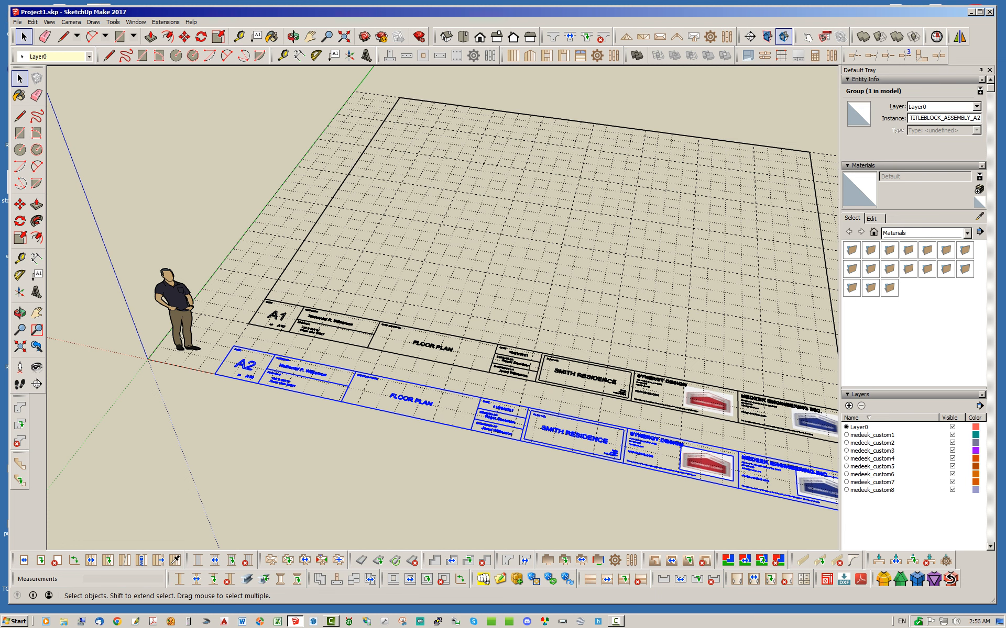
pyautogui.click(433, 346)
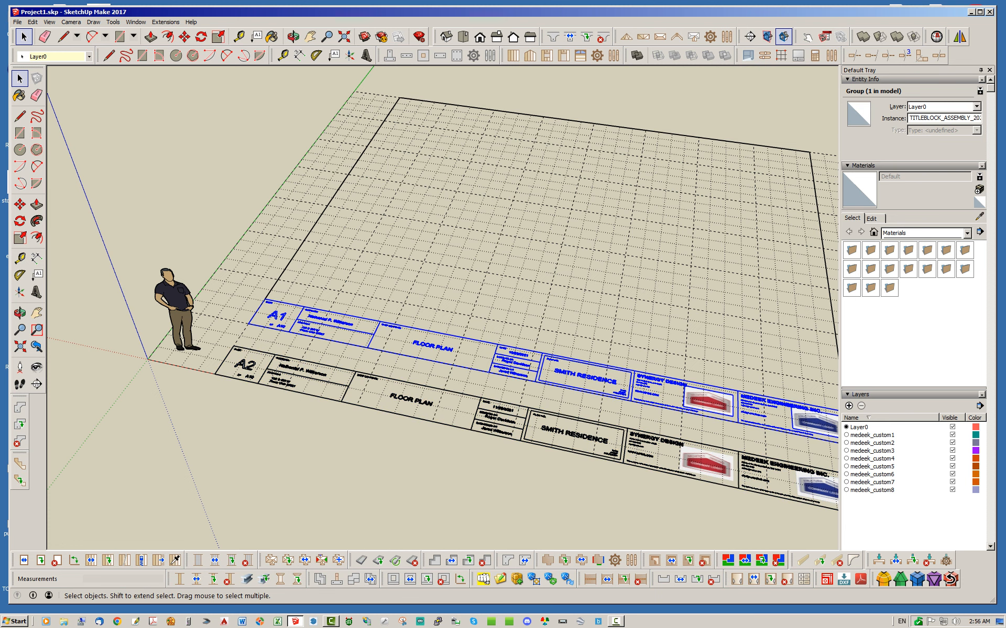
pyautogui.moveTo(943, 118)
pyautogui.mouseDown()
pyautogui.moveTo(985, 119)
pyautogui.moveTo(935, 118)
pyautogui.mouseUp()
pyautogui.write('A1')
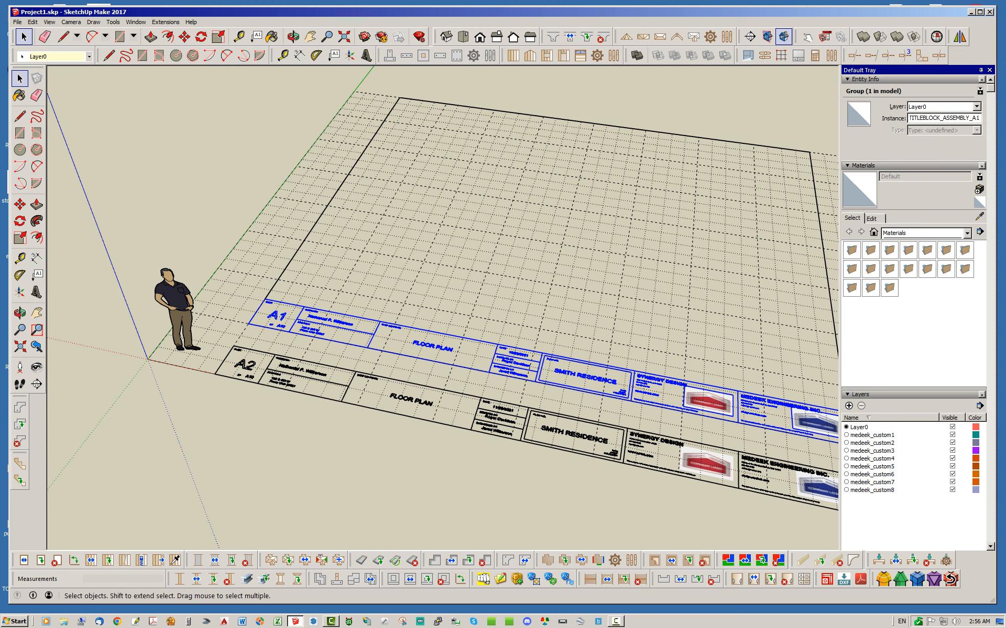
pyautogui.click(754, 110)
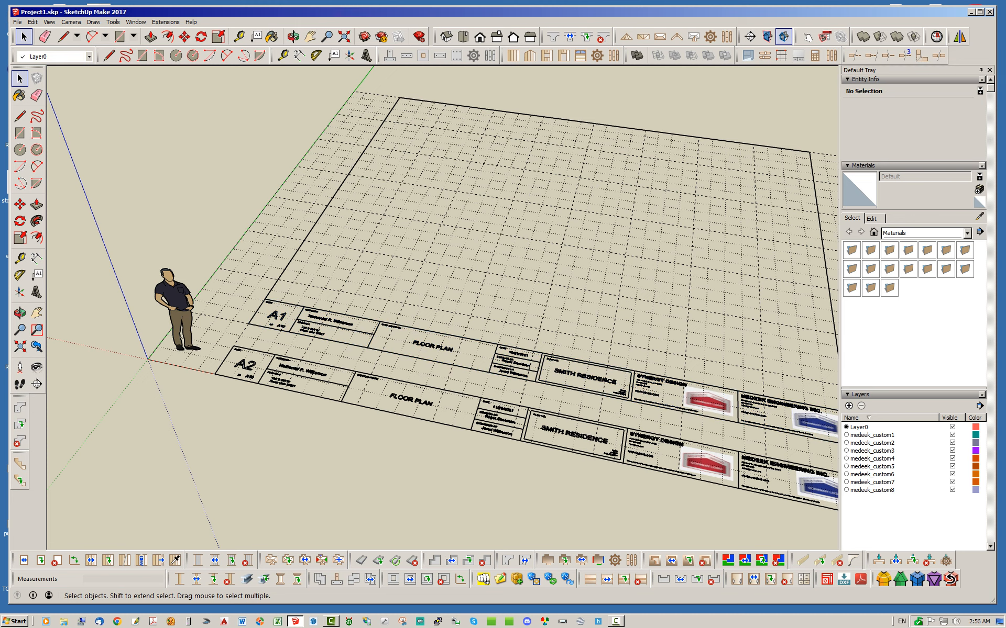
# - Change the A1 title block's sheet number to A3 and update the block
pyautogui.click(282, 315)
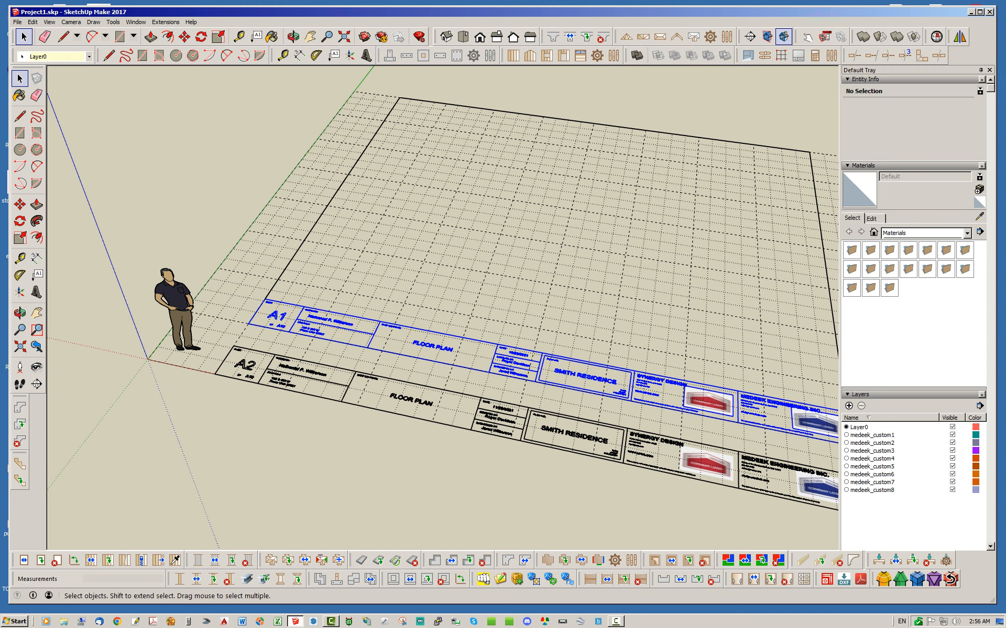
pyautogui.rightClick(281, 314)
pyautogui.click(312, 459)
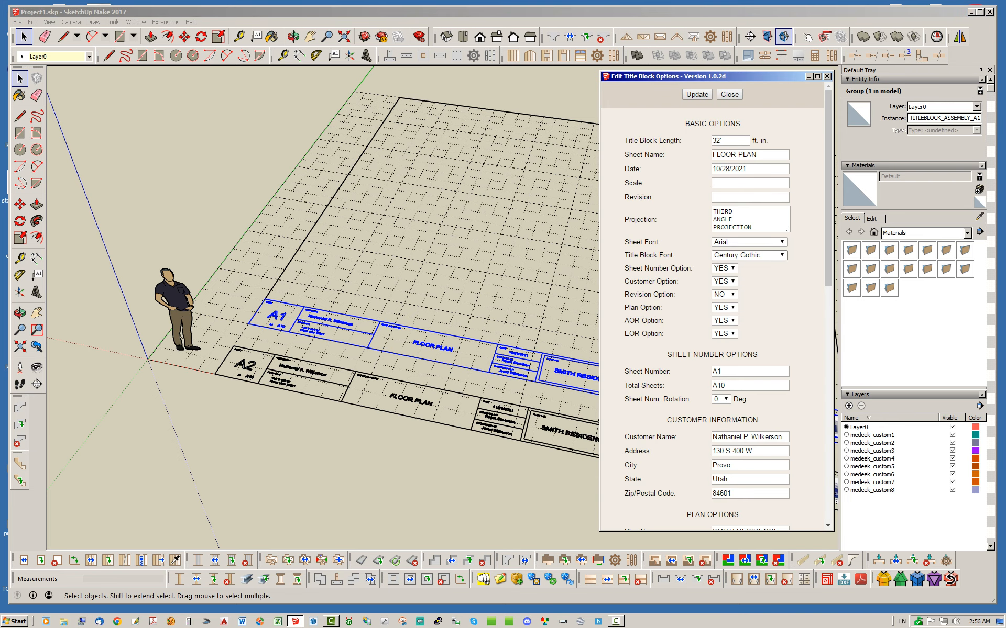
pyautogui.click(728, 372)
pyautogui.write('3')
pyautogui.press('Return')
pyautogui.click(729, 94)
pyautogui.click(729, 94)
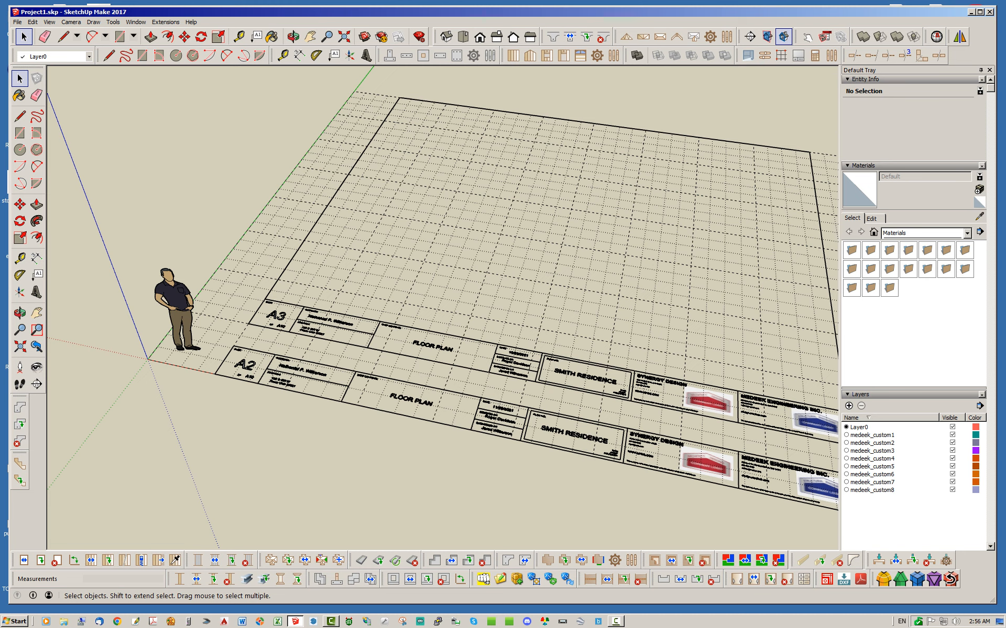
# - Remove the TITLEBLOCK_ASSEMBLY_ prefix from the A2 title block's instance name, leaving only A2
pyautogui.click(411, 400)
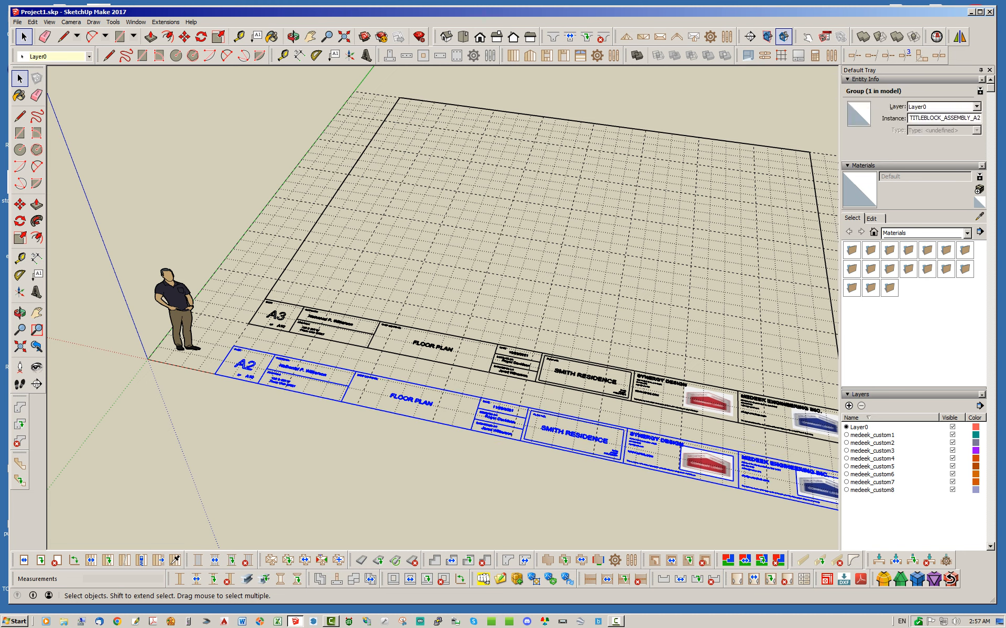
pyautogui.rightClick(409, 398)
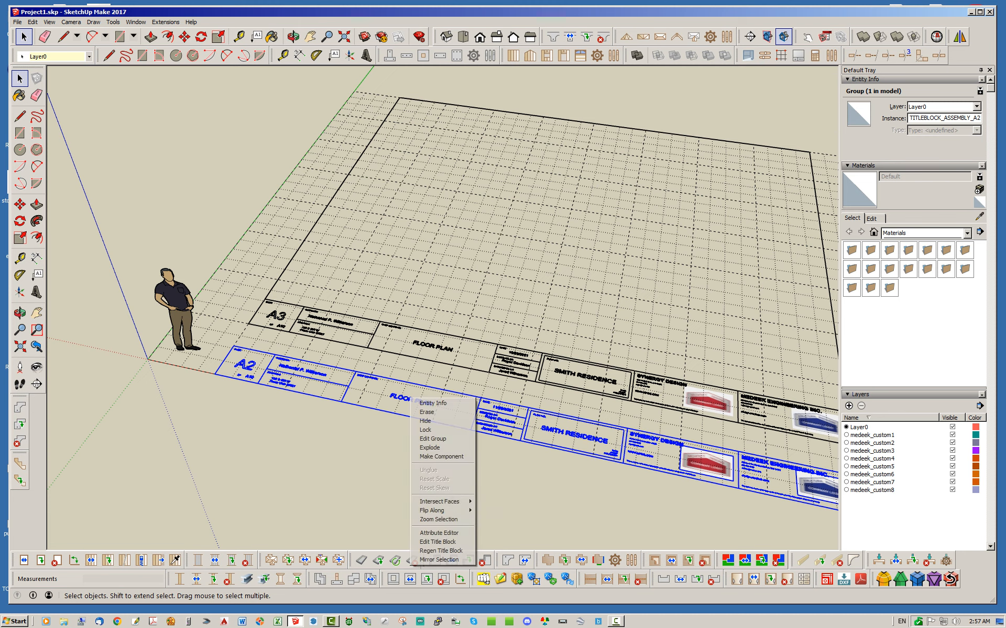
pyautogui.click(425, 447)
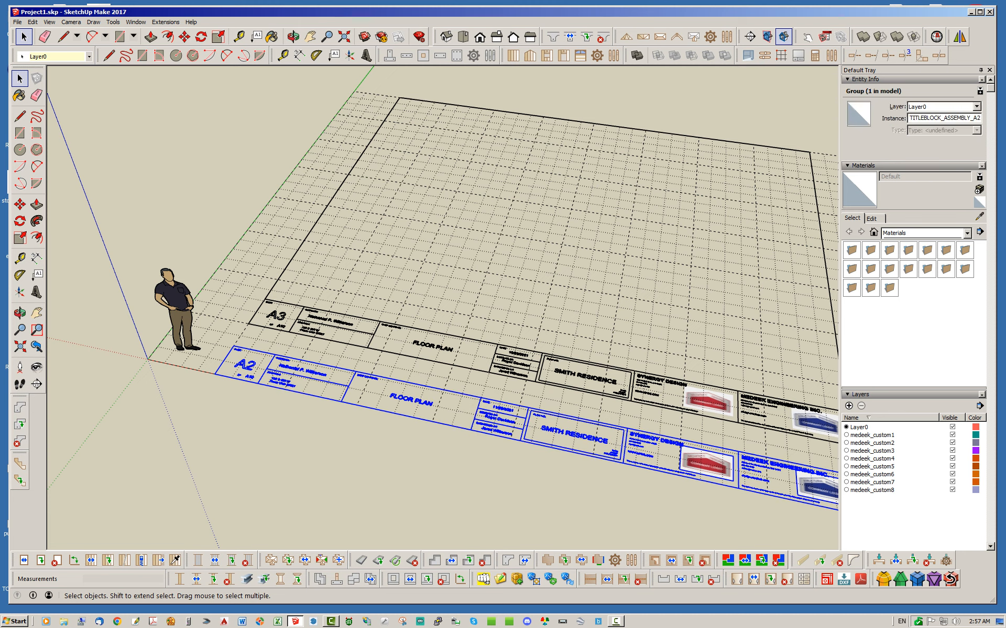
pyautogui.moveTo(909, 118); pyautogui.dragTo(934, 119)
pyautogui.click(942, 118)
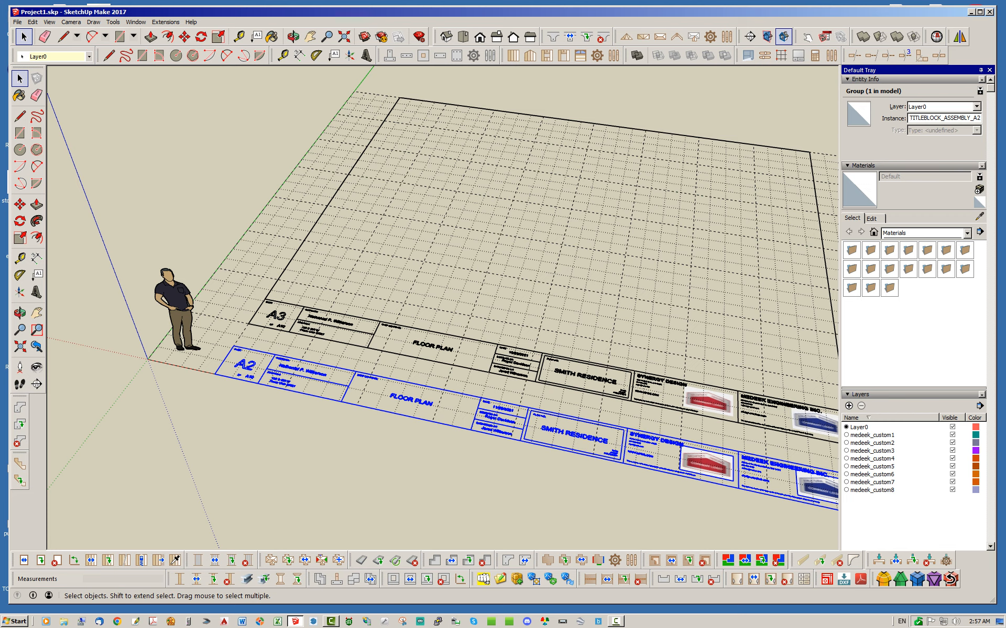
pyautogui.moveTo(973, 118); pyautogui.dragTo(911, 118)
pyautogui.press('BackSpace')
pyautogui.click(774, 111)
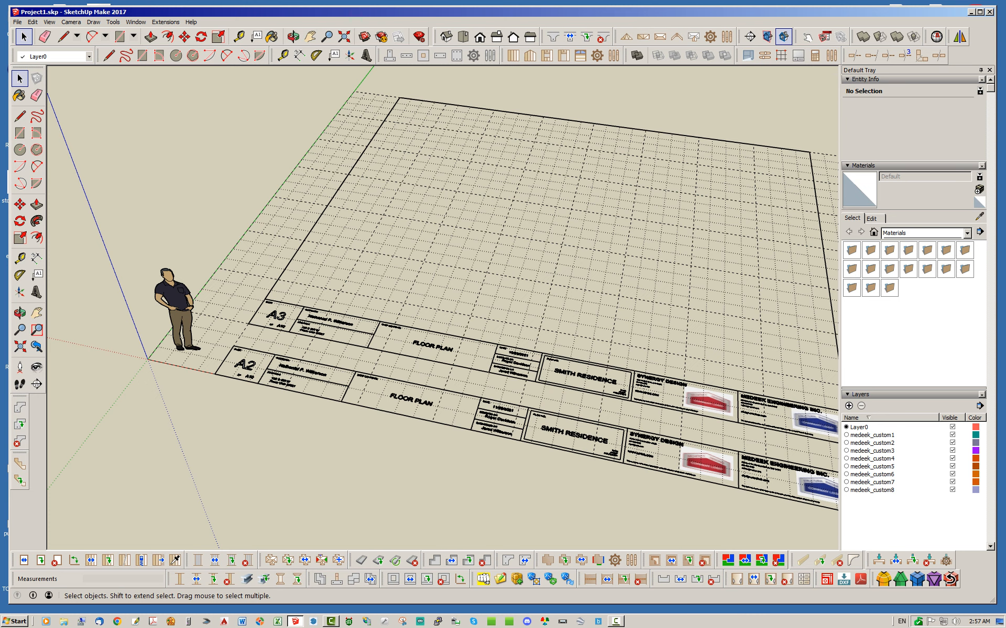
# - Compare which title block commands are offered for the renamed A2 block and for the A3 block
pyautogui.rightClick(523, 417)
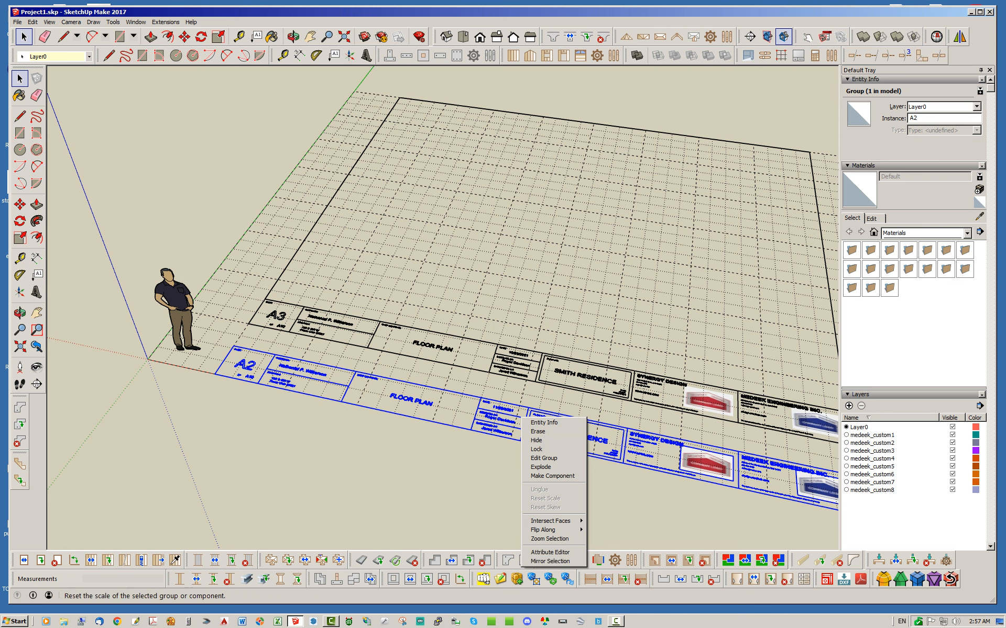
pyautogui.click(489, 490)
pyautogui.click(516, 363)
pyautogui.rightClick(541, 363)
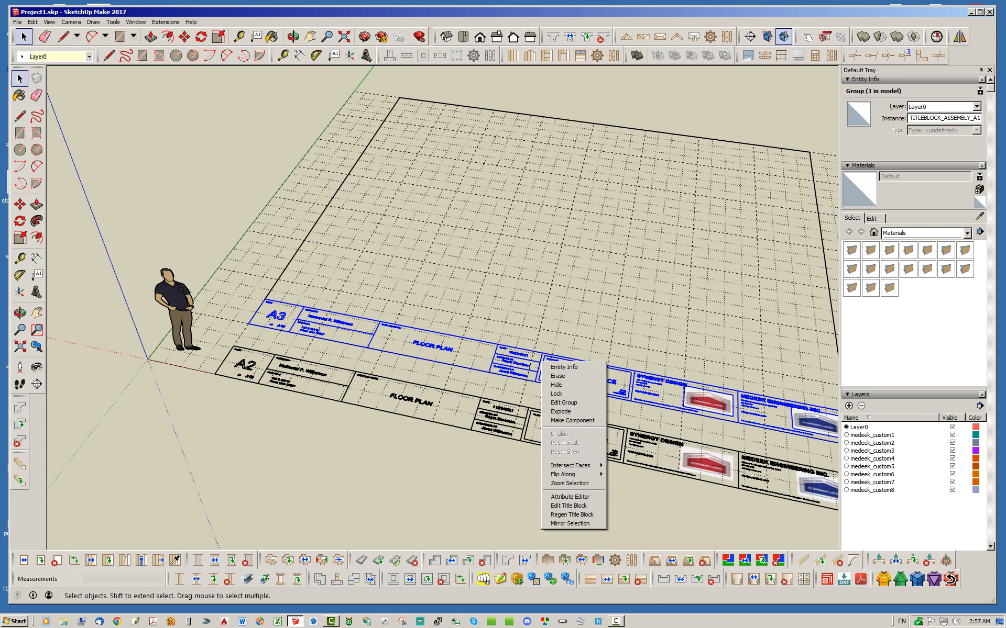
pyautogui.click(572, 515)
pyautogui.click(506, 420)
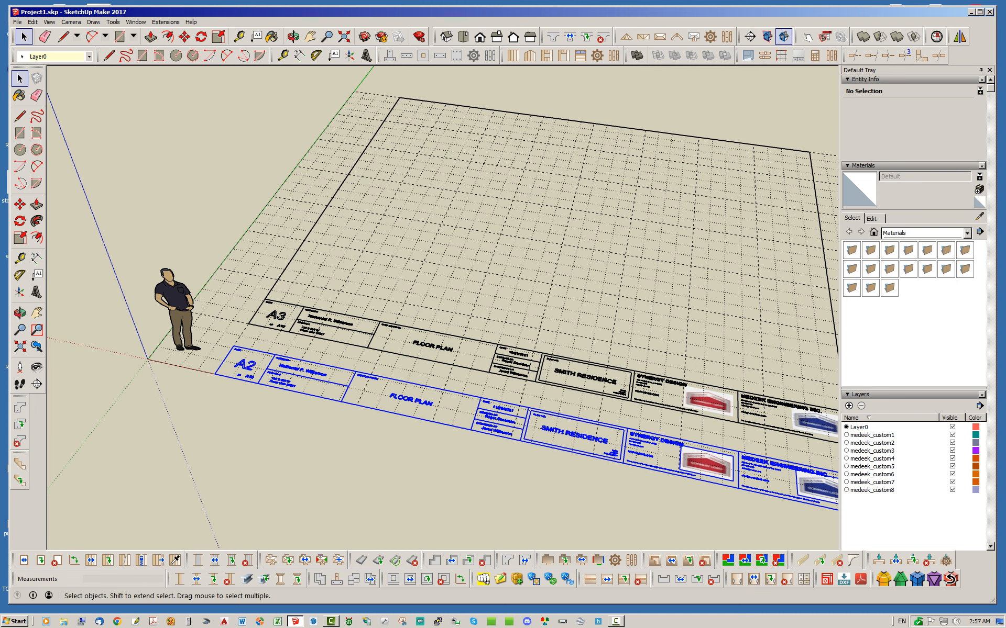
pyautogui.rightClick(506, 420)
pyautogui.click(485, 494)
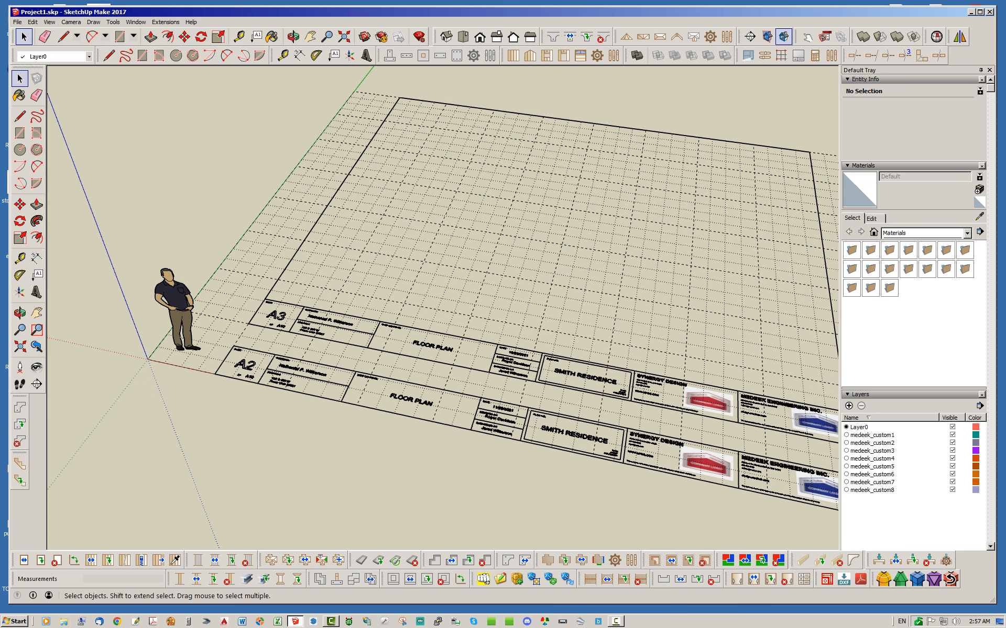
# - Restore the TITLEBLOCK_ASSEMBLY_ prefix in the A2 block's instance name, copying it from the A3 block's instance name
pyautogui.click(503, 423)
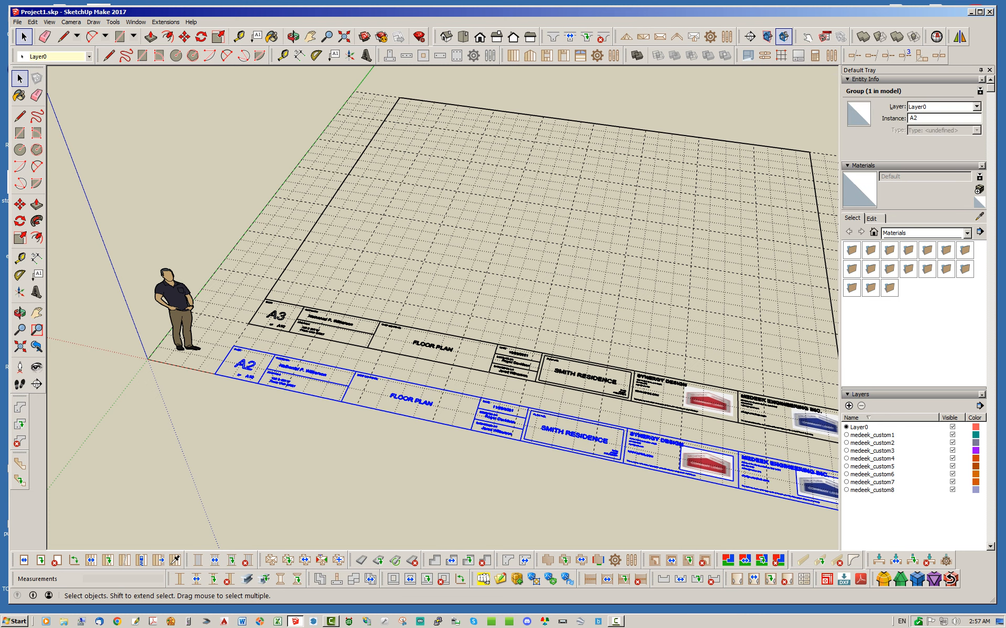
pyautogui.click(512, 377)
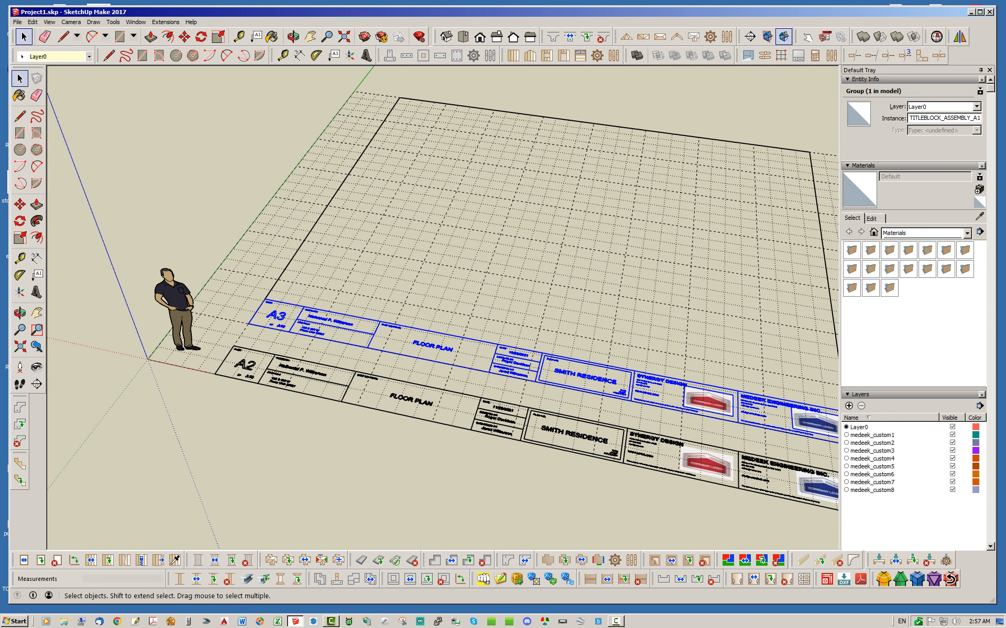
pyautogui.moveTo(910, 118); pyautogui.dragTo(973, 118)
pyautogui.hotkey('ctrl', 'c')
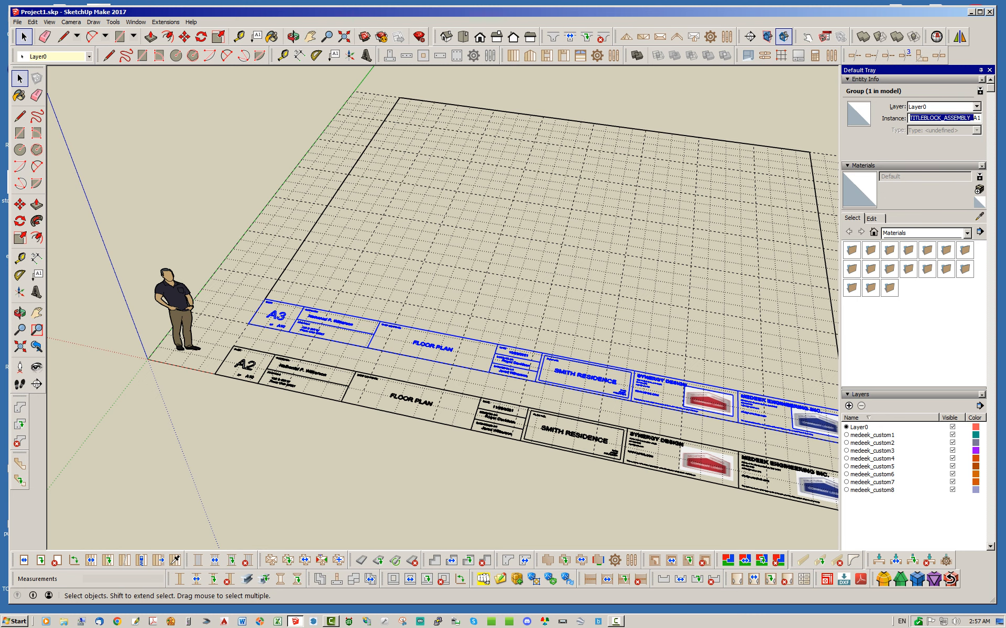
pyautogui.click(744, 107)
pyautogui.click(695, 181)
pyautogui.click(574, 435)
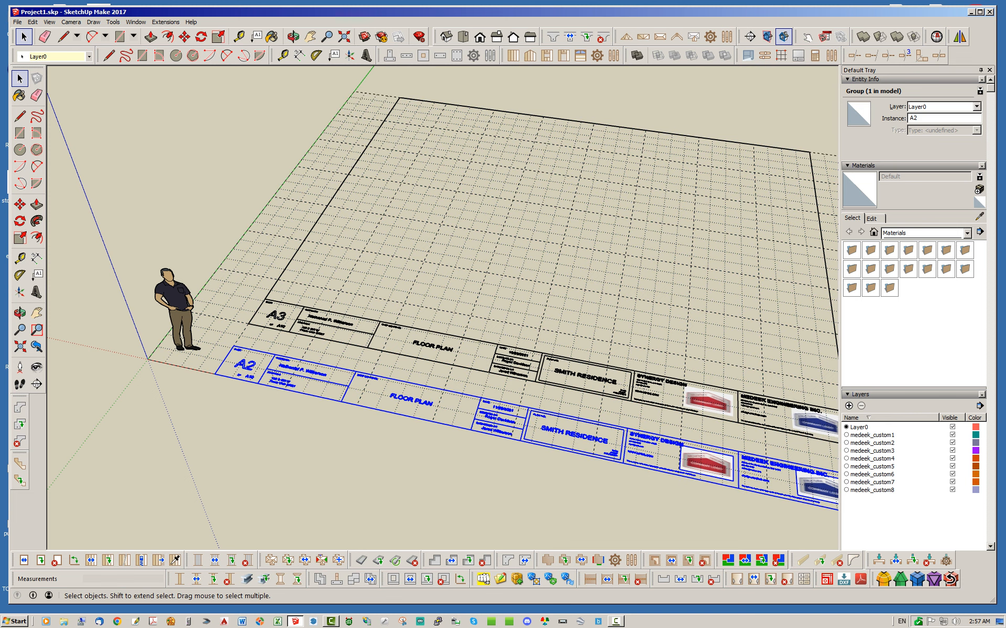
pyautogui.click(910, 118)
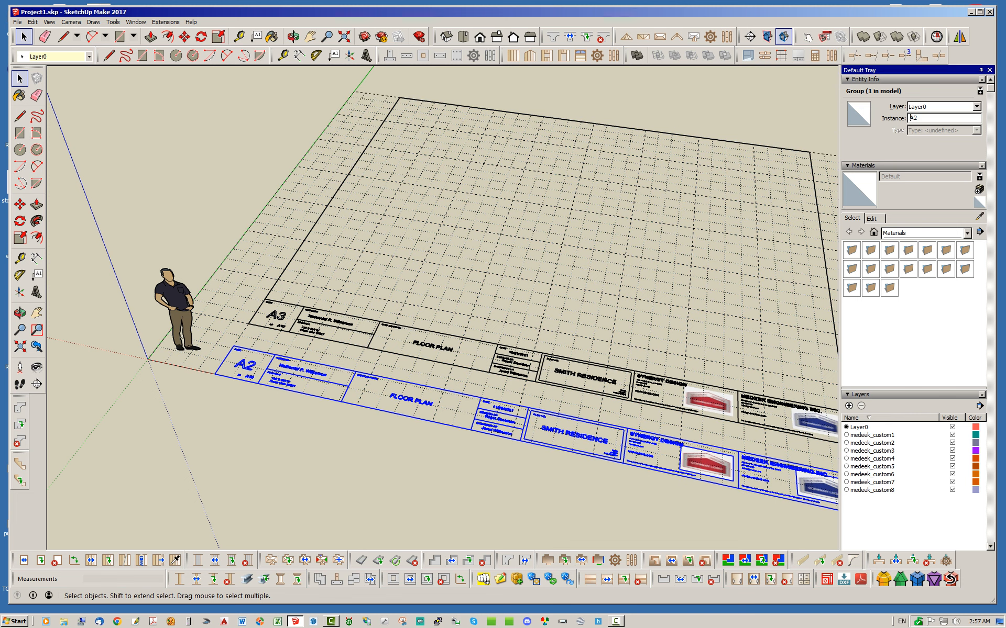
pyautogui.hotkey('ctrl', 'v')
pyautogui.click(978, 118)
pyautogui.click(754, 104)
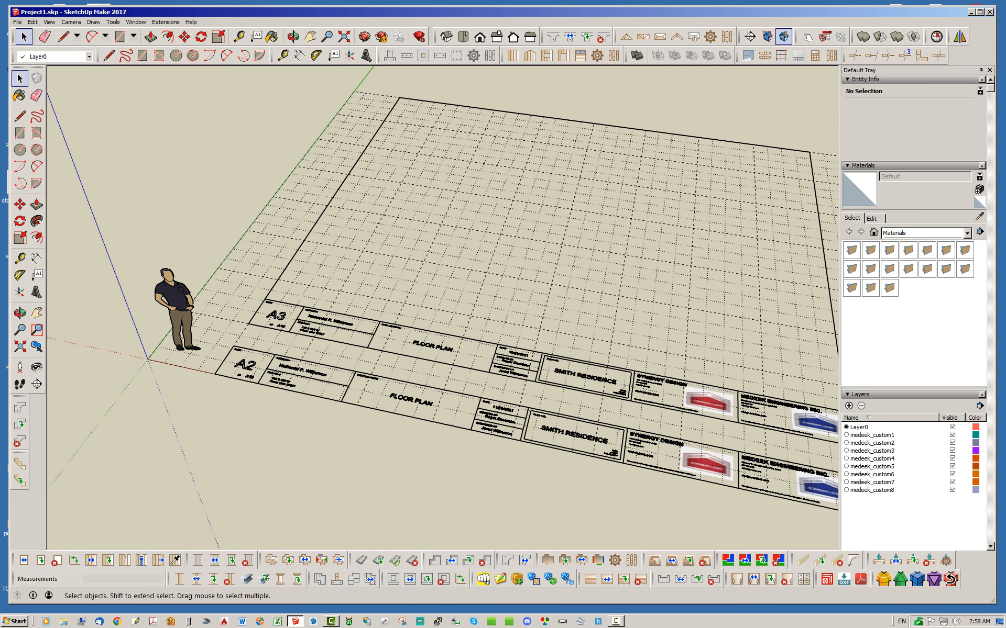
# - Check that the A2 block offers Edit Title Block again, view its options, and close them without changes
pyautogui.click(574, 434)
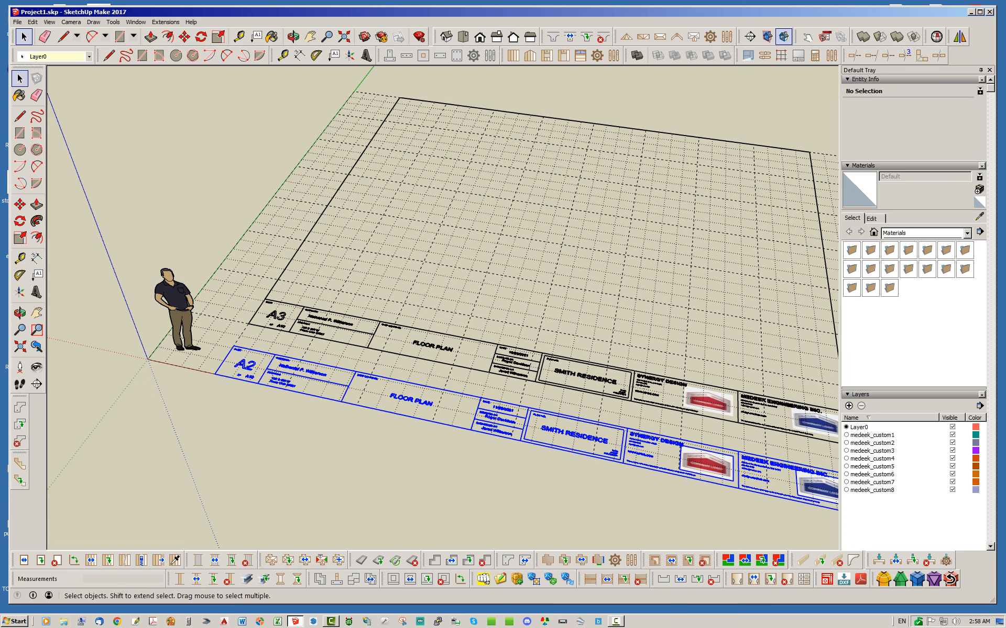
pyautogui.rightClick(566, 435)
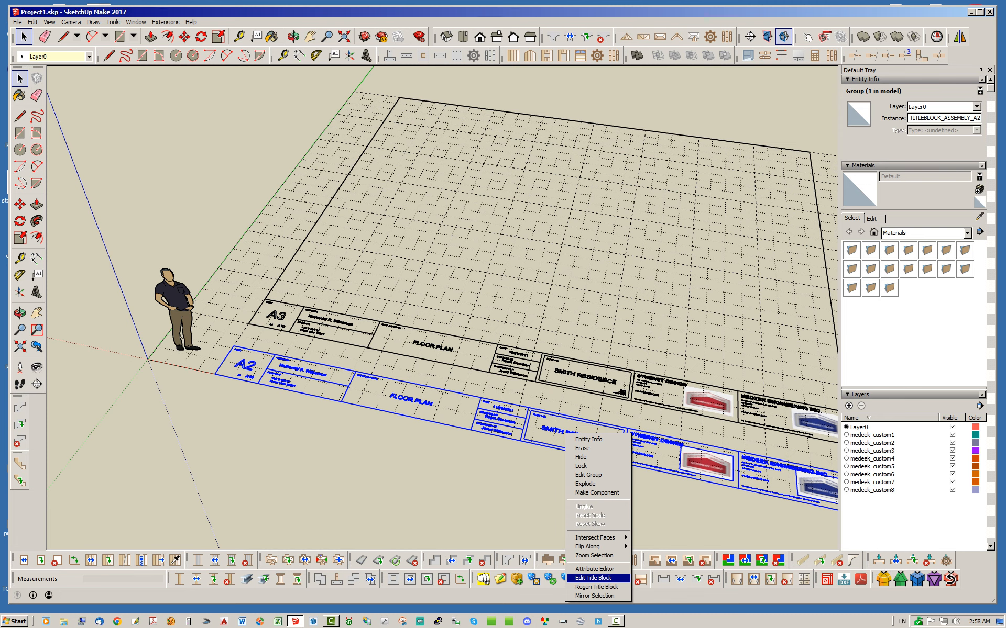
pyautogui.click(595, 578)
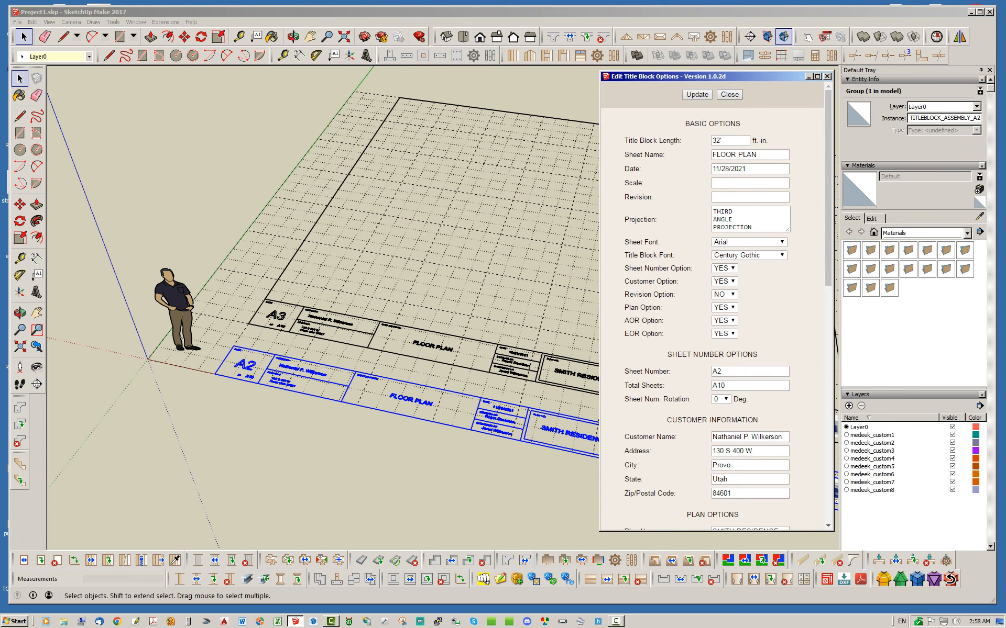
pyautogui.click(729, 94)
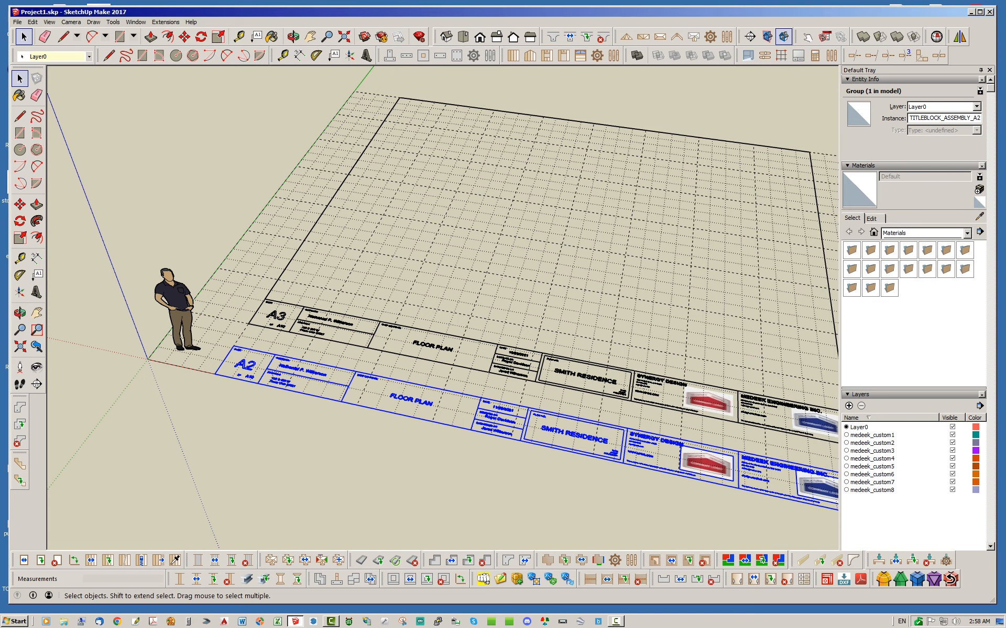
pyautogui.click(116, 264)
pyautogui.scroll(-3, 116, 264)
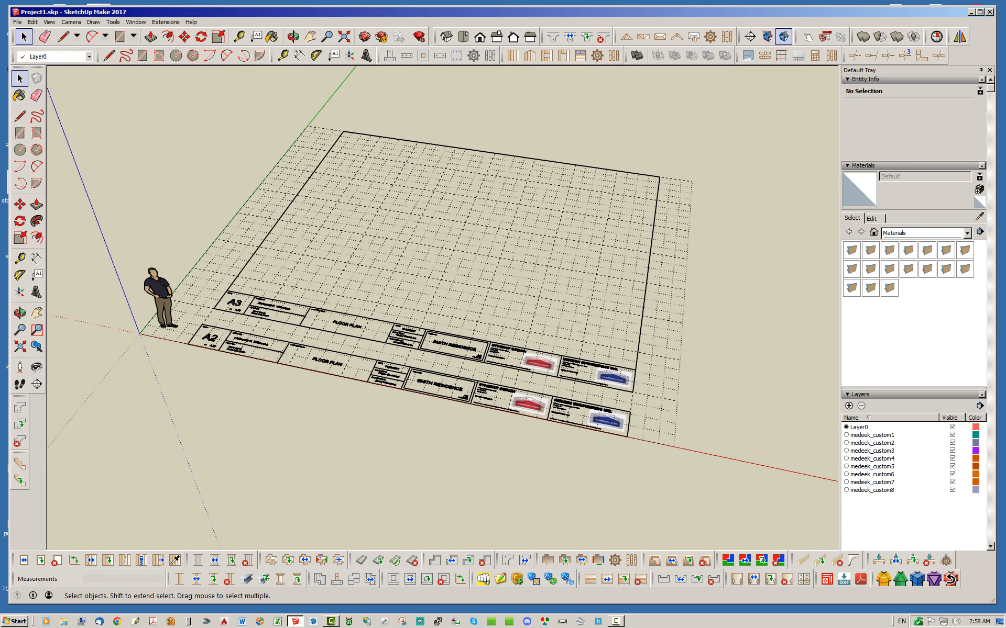
# - Apply the Construction Documentation Style from the Default Styles collection to the model
pyautogui.scroll(8, 524, 393)
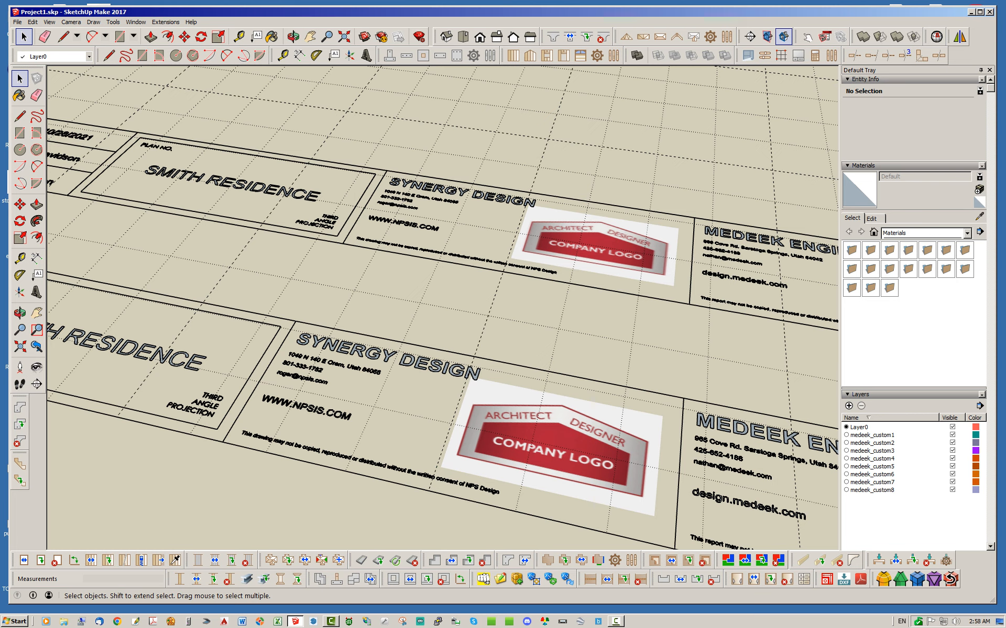
pyautogui.scroll(-5, 539, 381)
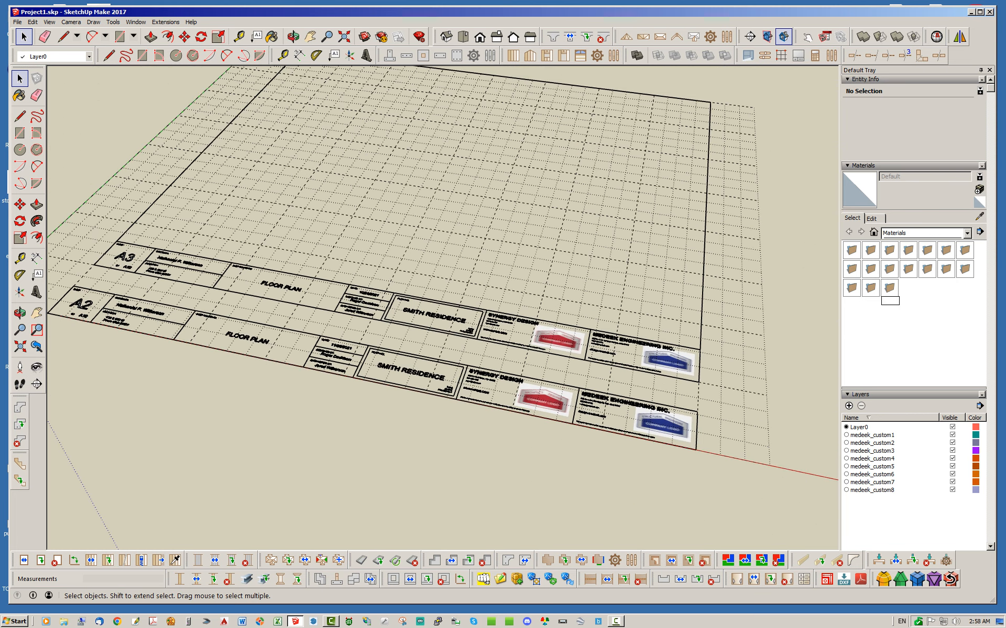
pyautogui.scroll(-5, 938, 454)
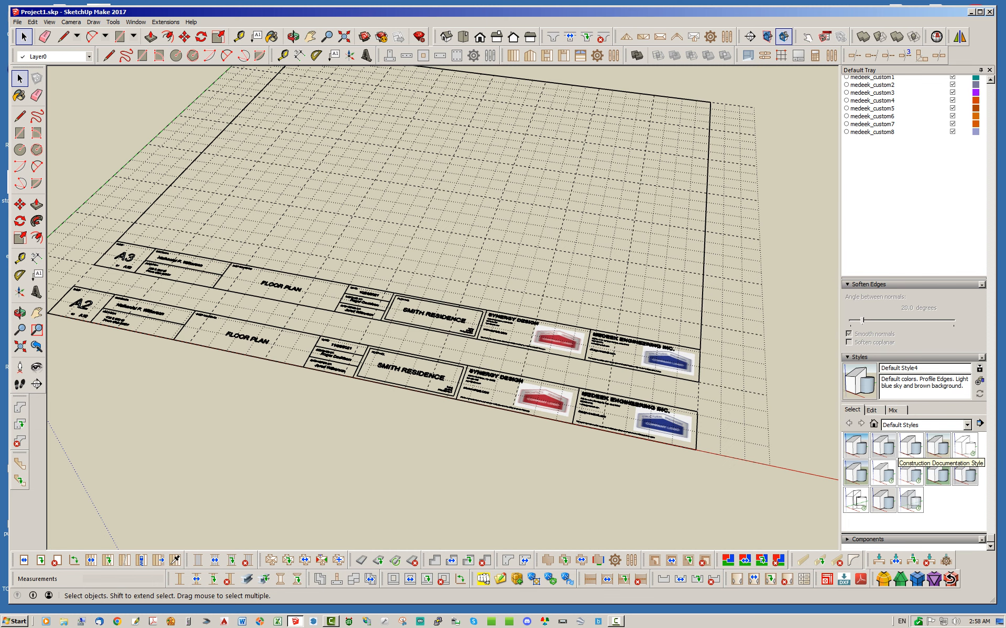
pyautogui.click(910, 448)
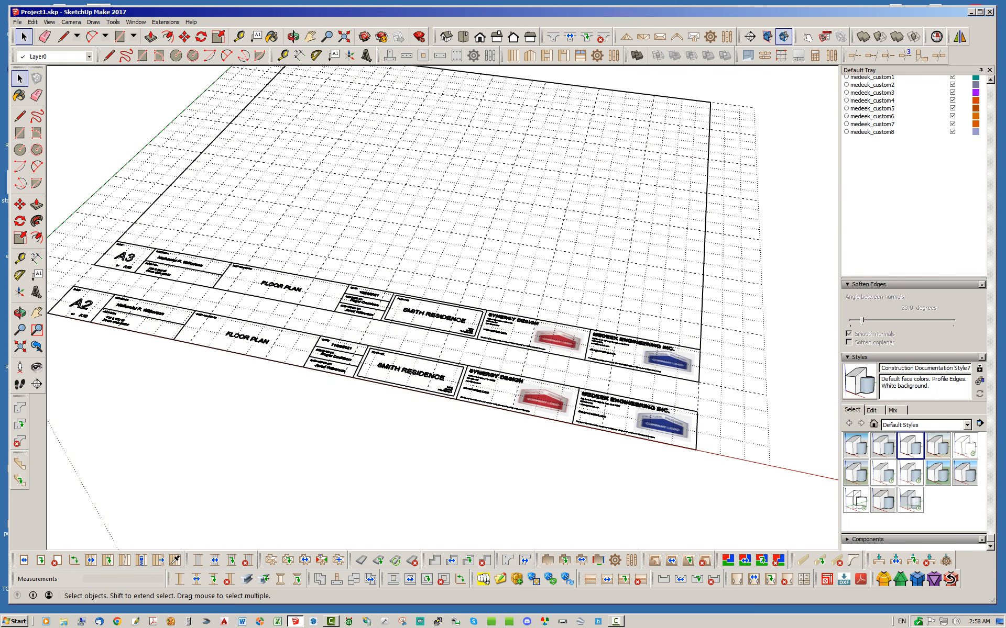
# - Hide the Medeek grid behind the two title blocks
pyautogui.click(623, 311)
pyautogui.rightClick(623, 311)
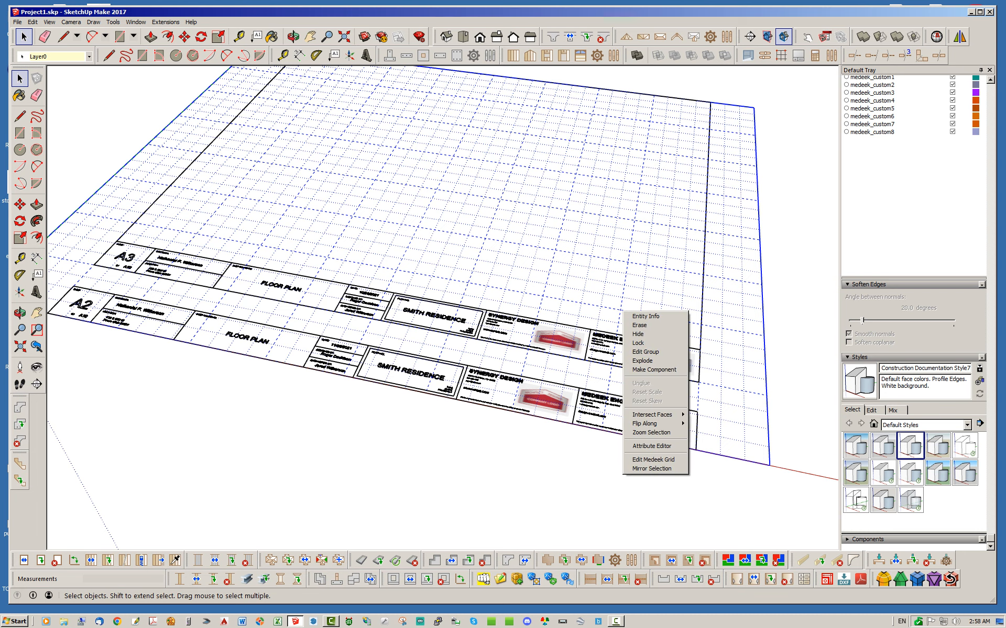
pyautogui.click(639, 334)
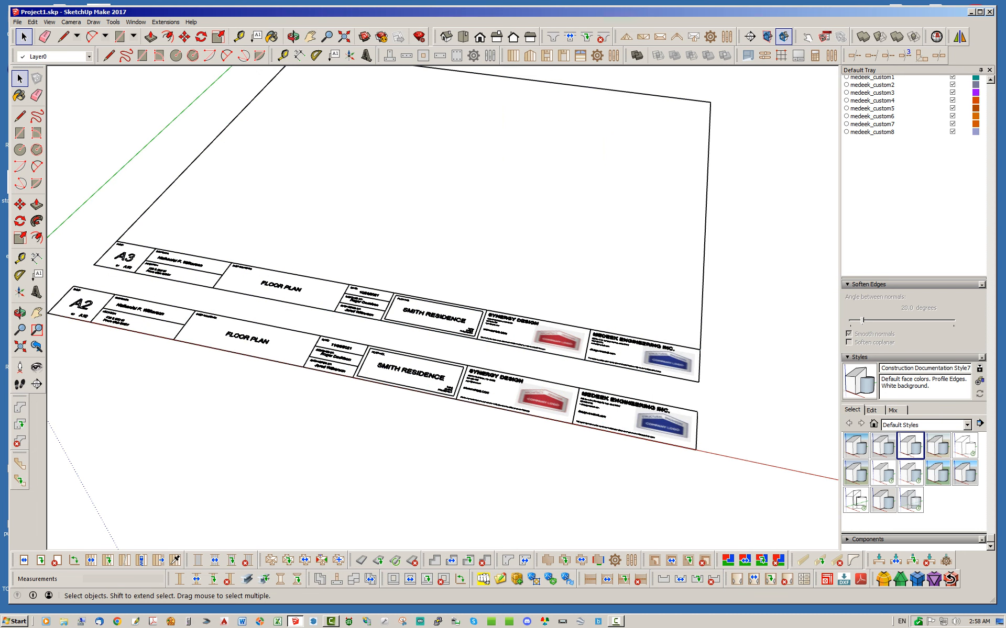
pyautogui.scroll(6, 534, 392)
pyautogui.scroll(-6, 524, 388)
pyautogui.scroll(1, 521, 371)
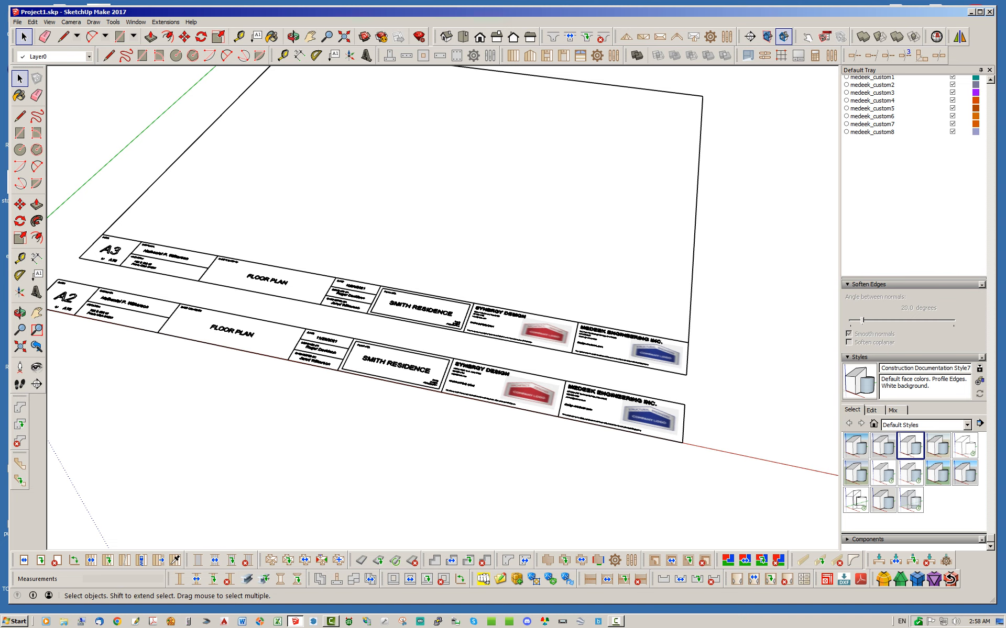
# - Switch the camera to Parallel Projection and show the title blocks in the Top view
pyautogui.click(71, 22)
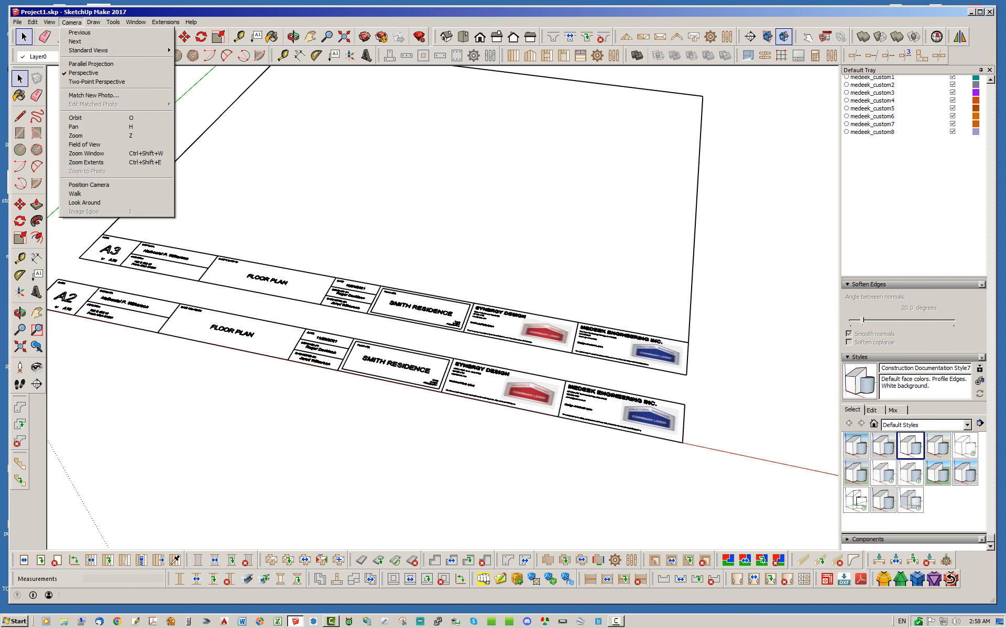
pyautogui.click(89, 64)
pyautogui.click(462, 36)
pyautogui.scroll(5, 553, 319)
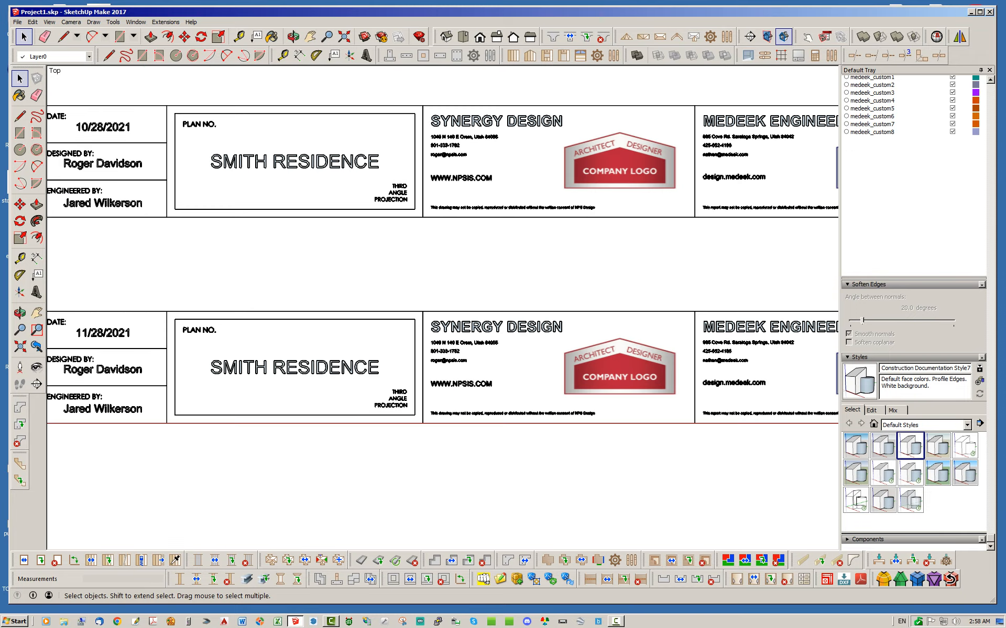
pyautogui.scroll(2, 624, 342)
pyautogui.scroll(-5, 594, 316)
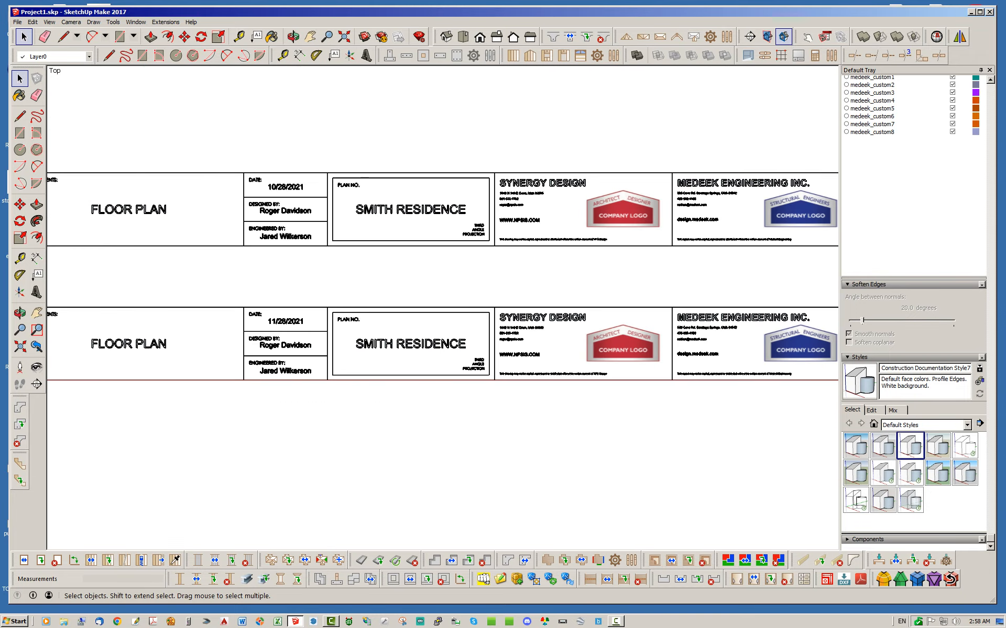
pyautogui.scroll(-1, 551, 314)
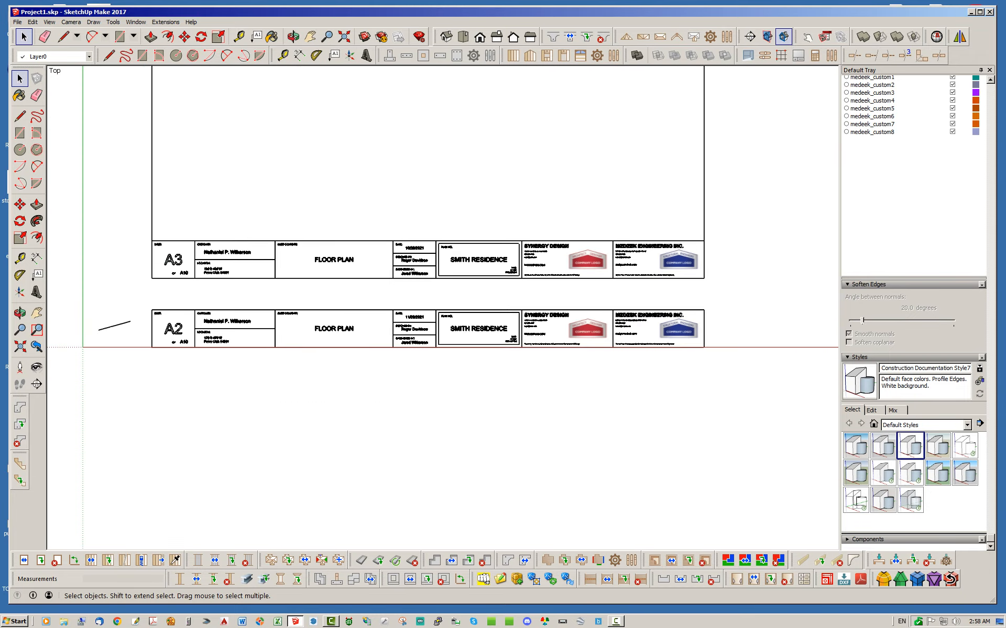
# - Delete the three frame lines that form the sheet border above the A3 title block
pyautogui.click(152, 171)
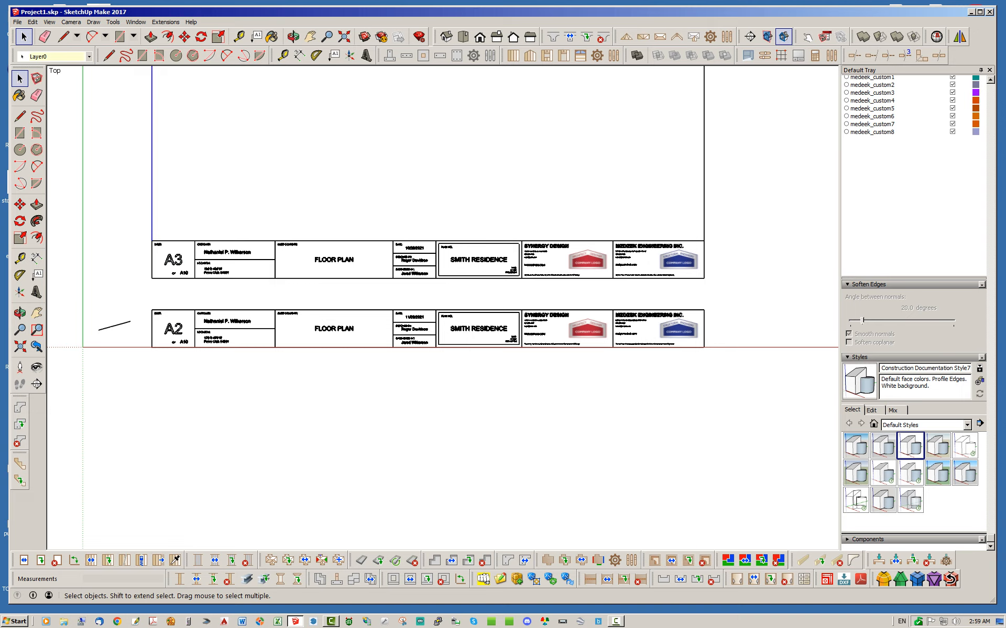
pyautogui.scroll(-3, 491, 280)
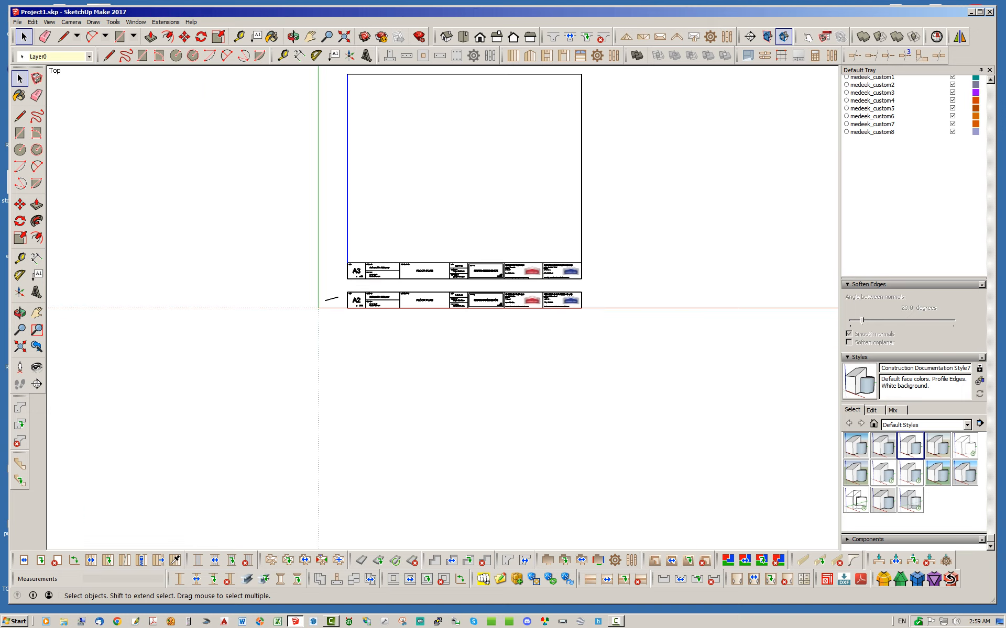
pyautogui.press('Delete')
pyautogui.click(451, 74)
pyautogui.press('Delete')
pyautogui.click(581, 158)
pyautogui.press('Delete')
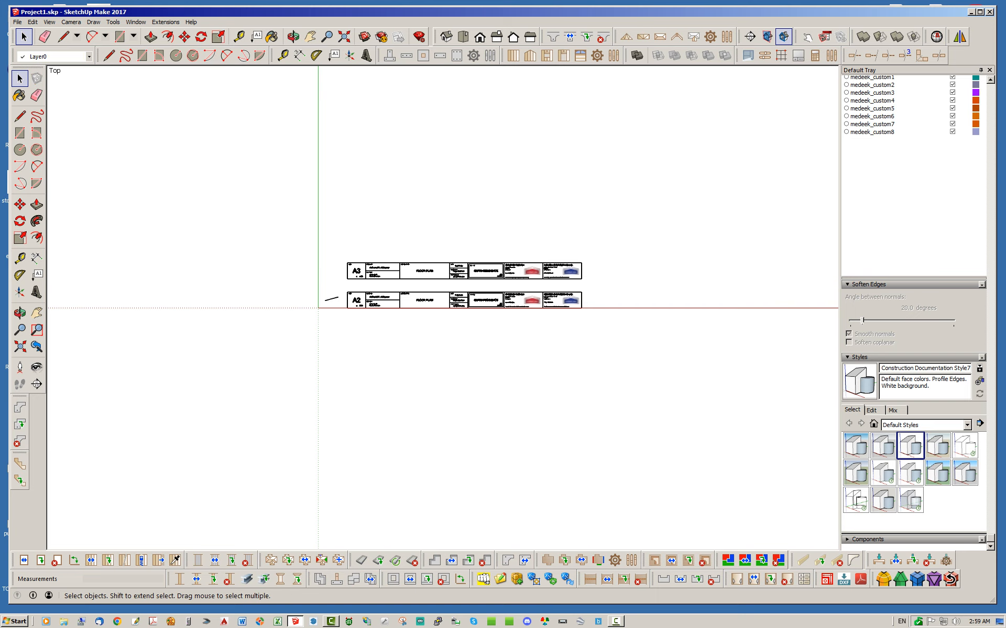
# - Examine the text, dates and logos of the A3 and A2 title blocks in the Top view
pyautogui.scroll(6, 453, 288)
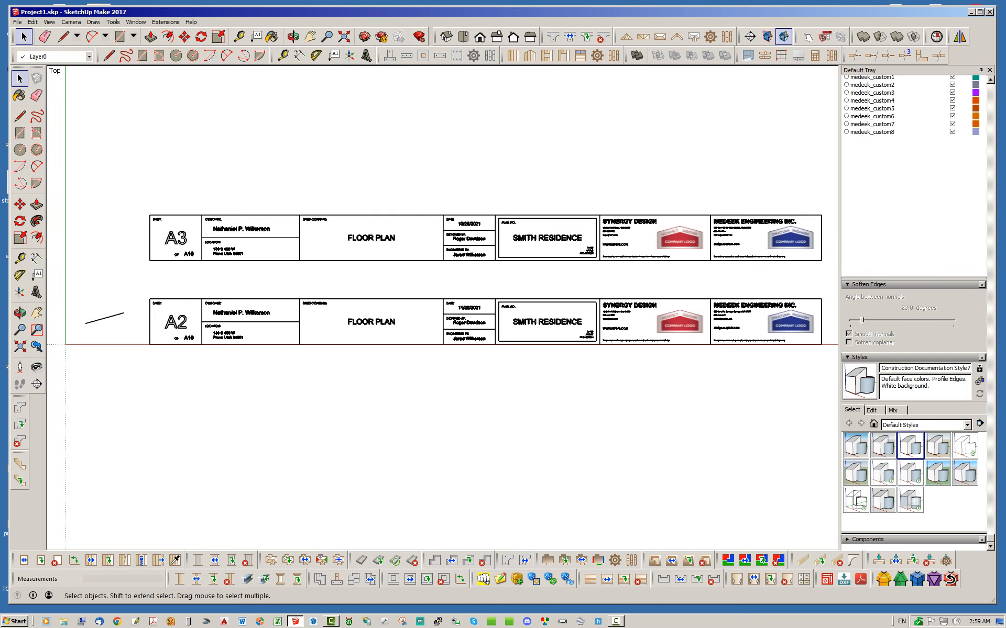
pyautogui.scroll(5, 295, 222)
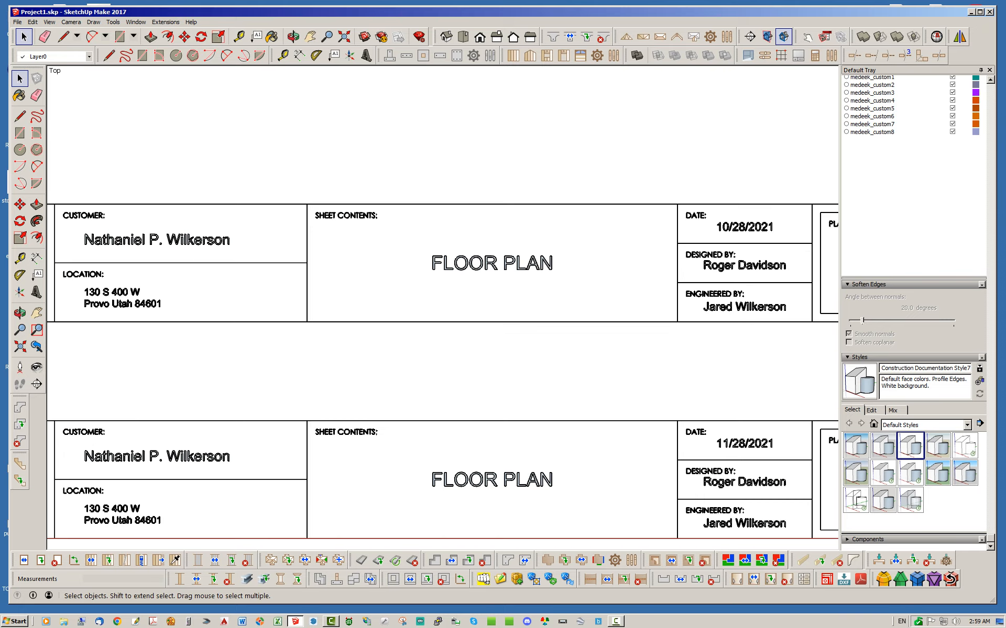
pyautogui.scroll(-3, 329, 215)
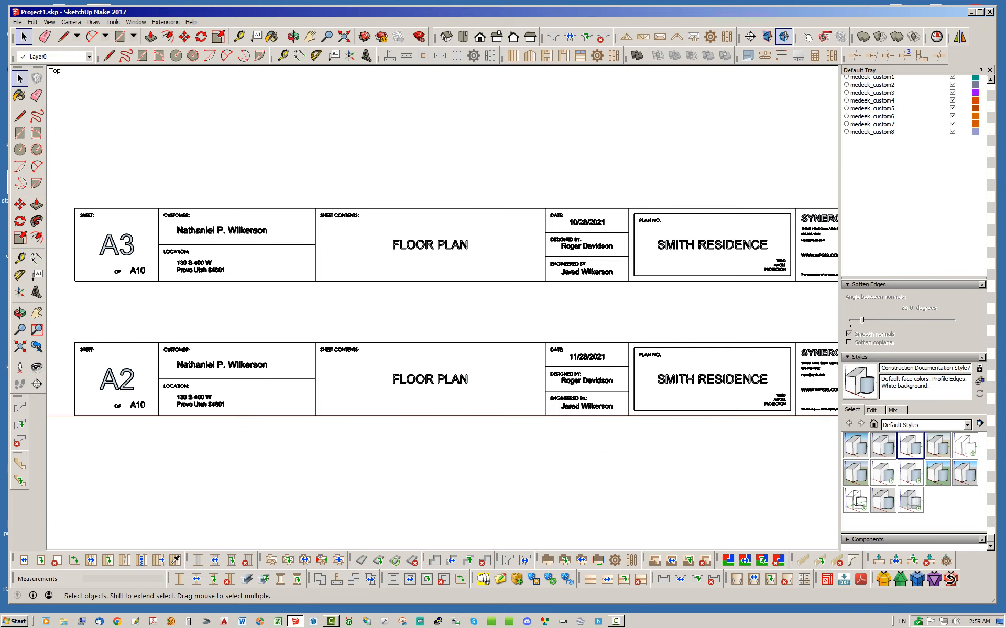
pyautogui.scroll(-2, 328, 221)
pyautogui.scroll(-1, 499, 254)
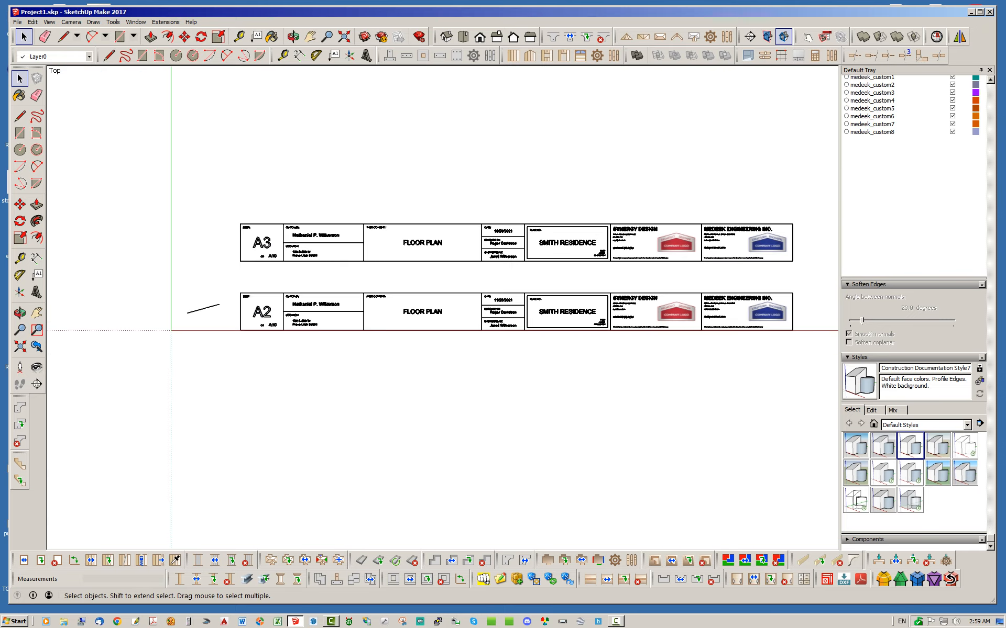
pyautogui.scroll(1, 755, 241)
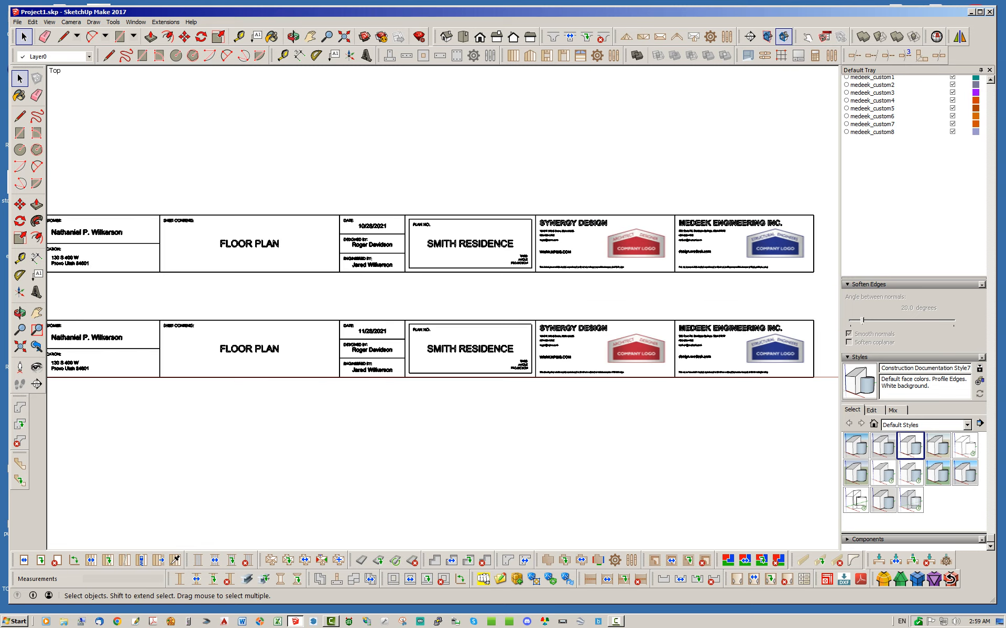
pyautogui.scroll(-2, 577, 275)
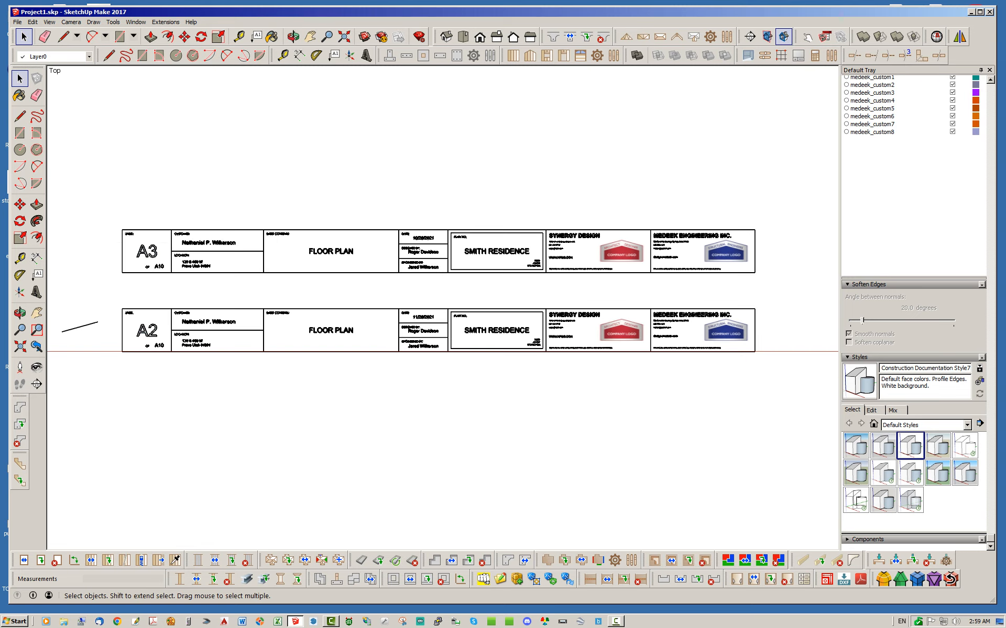